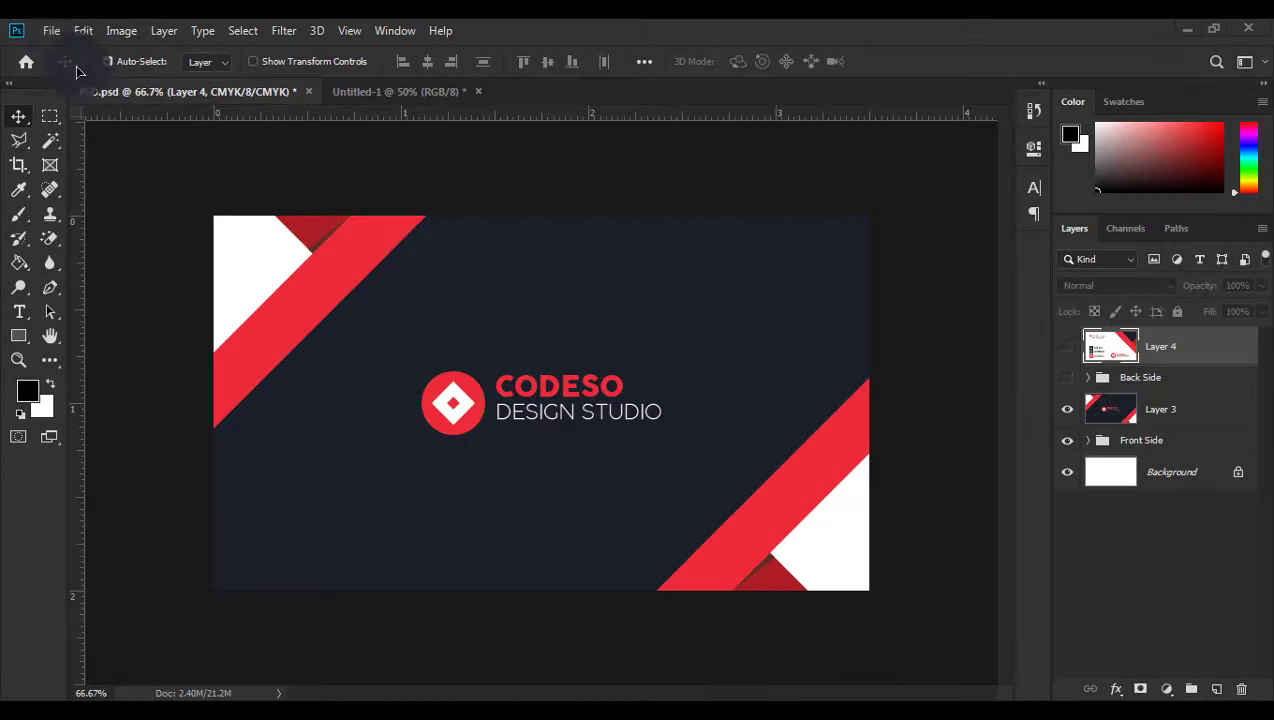
- Create a 3.5 × 2 inch, 300 ppi CMYK document named 'Business Card Design'
left_click(51, 30)
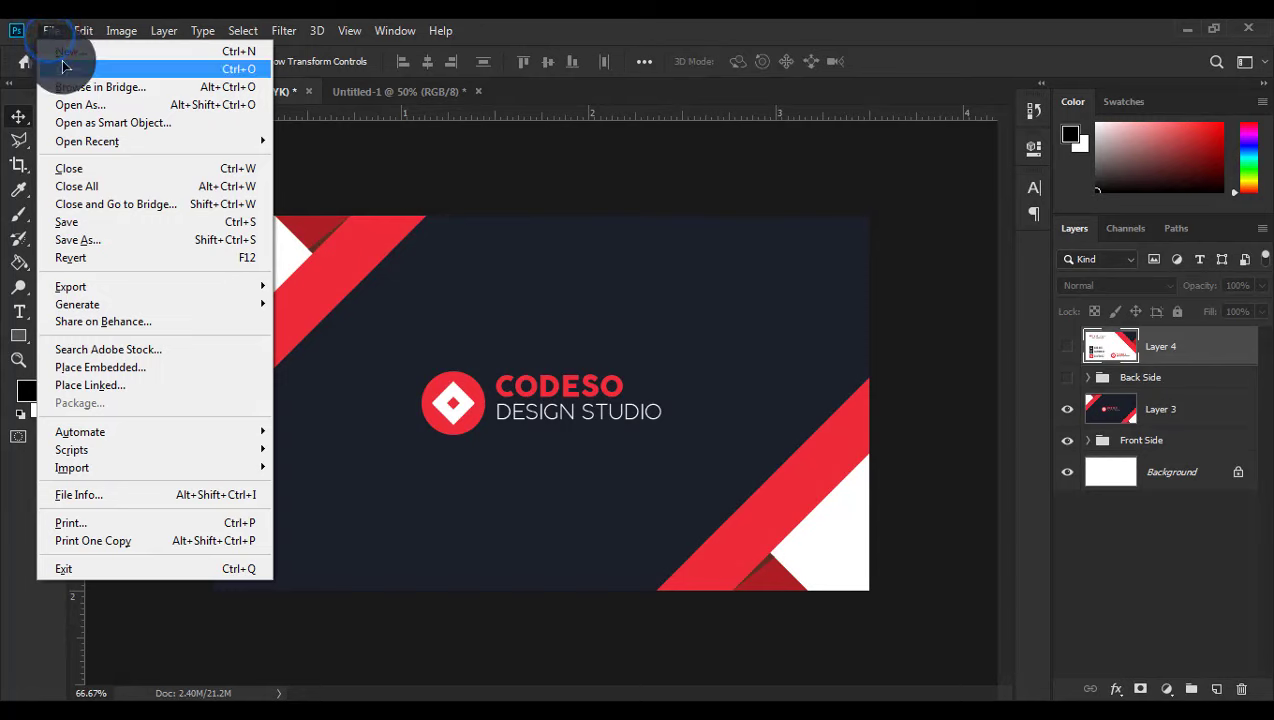
left_click(64, 61)
key("ctrl+n")
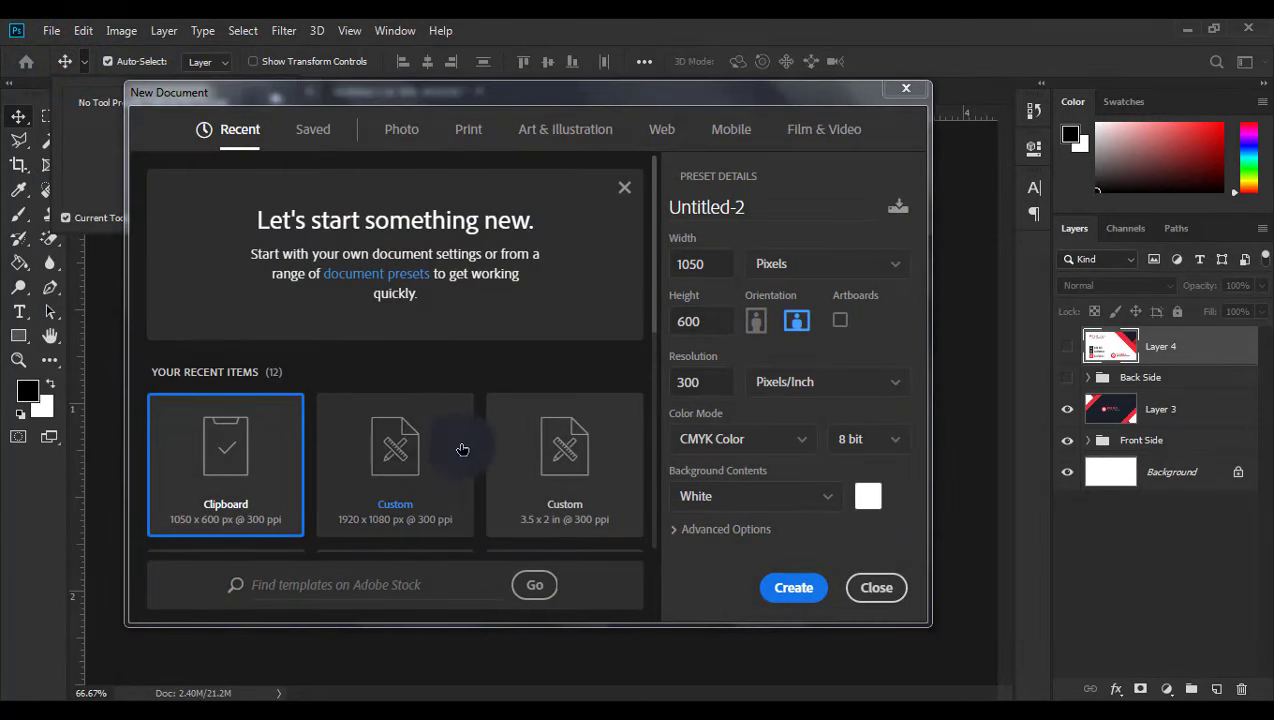
left_click(540, 455)
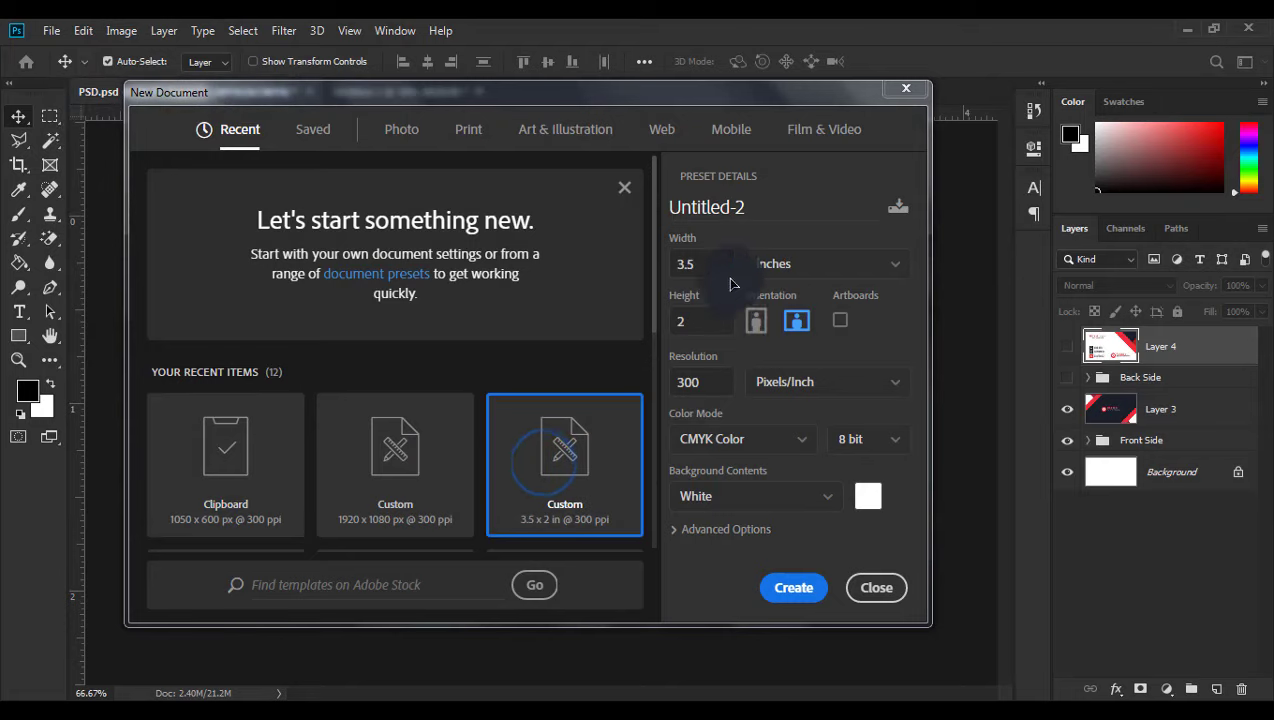
left_click(707, 378)
type("Business")
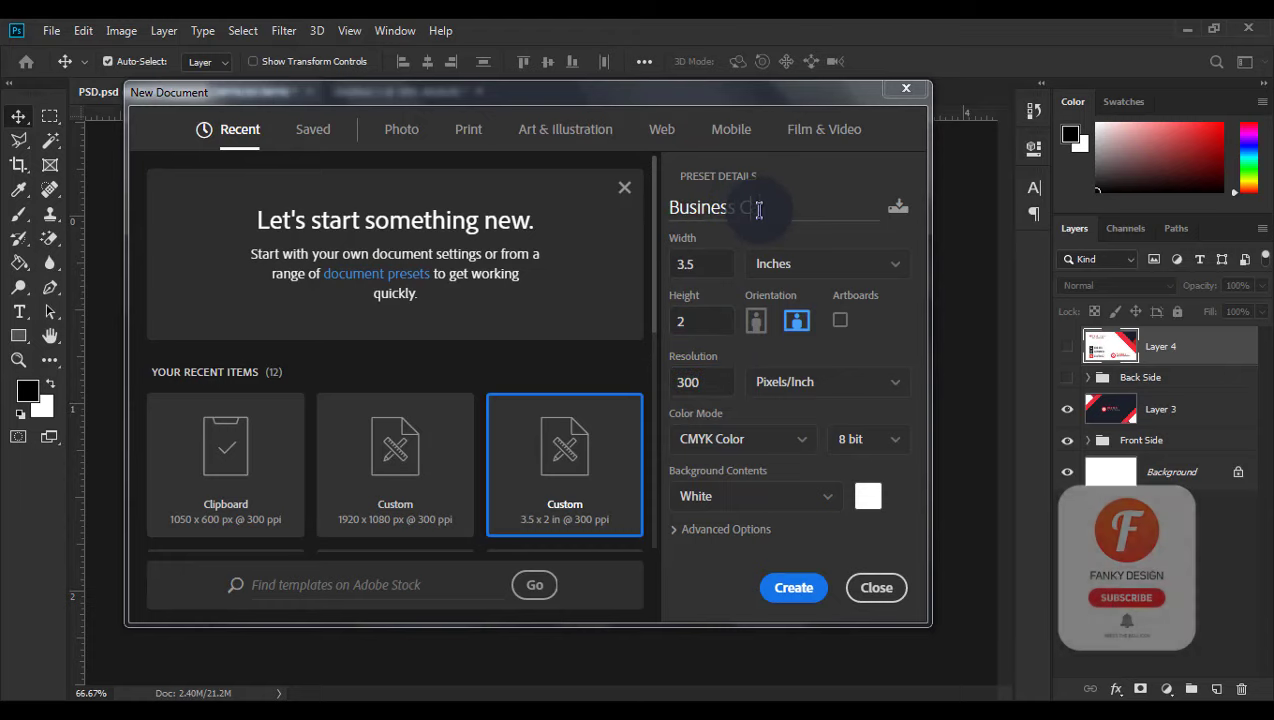
type("Card Design")
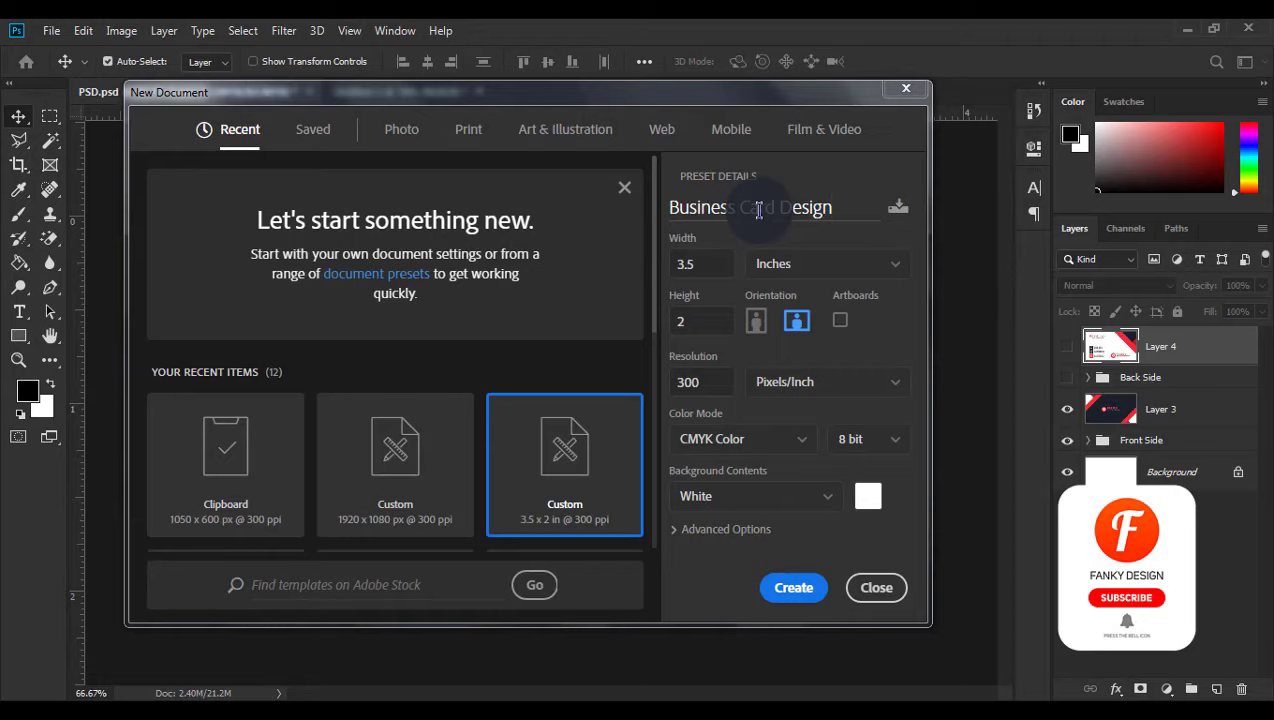
key("Return")
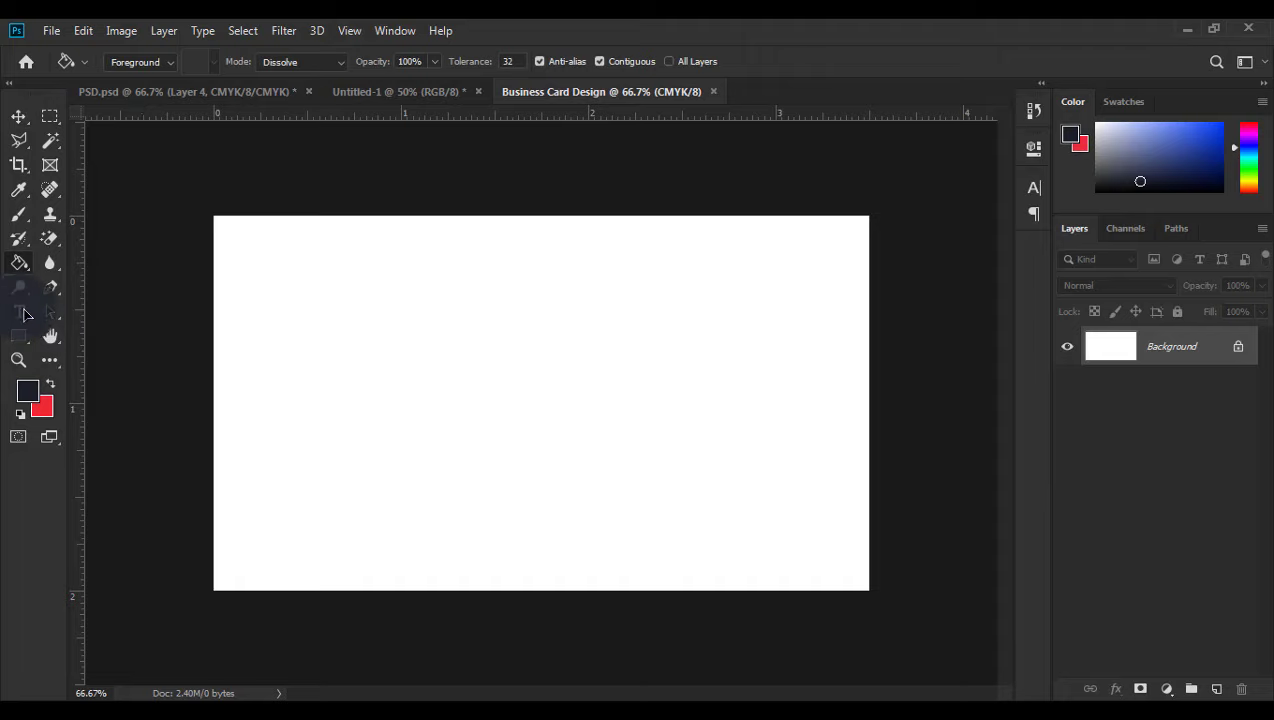
- Draw a wide rectangle bar across the card and fill it red
right_click(20, 336)
left_click(100, 333)
mouse_move(311, 398)
left_mouse_down()
mouse_move(686, 480)
mouse_move(713, 453)
left_mouse_up()
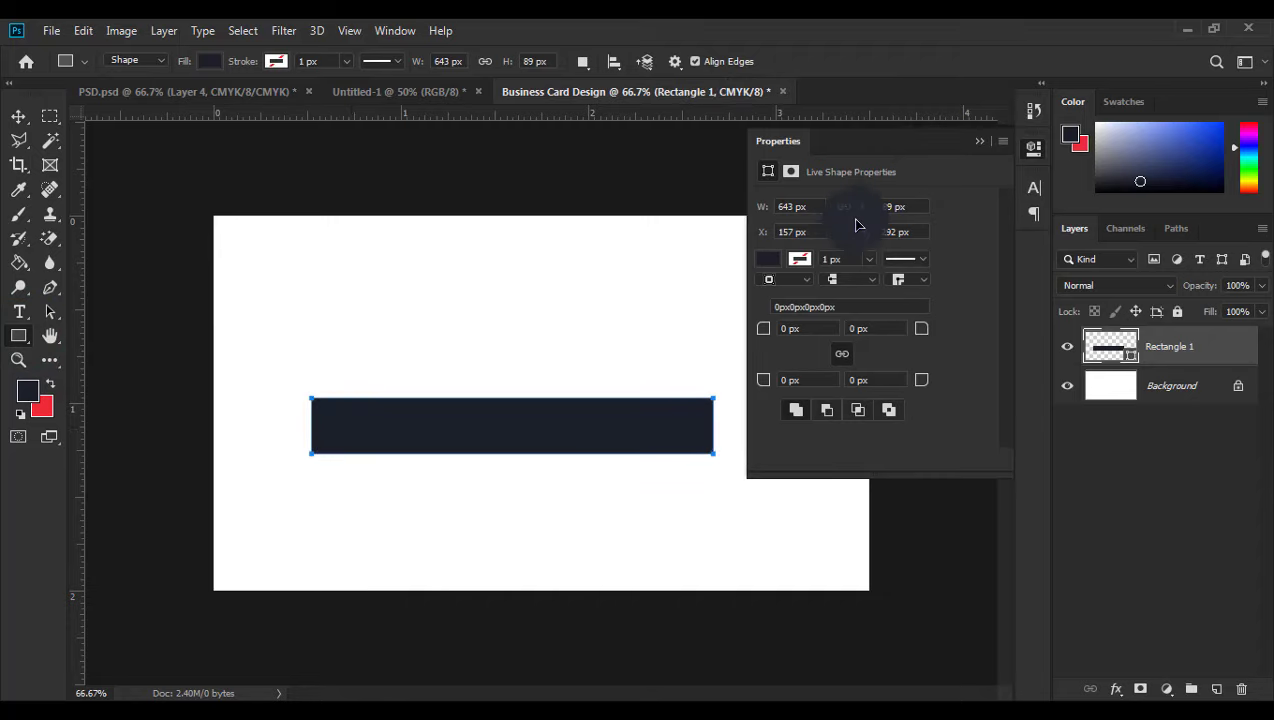
left_click(768, 259)
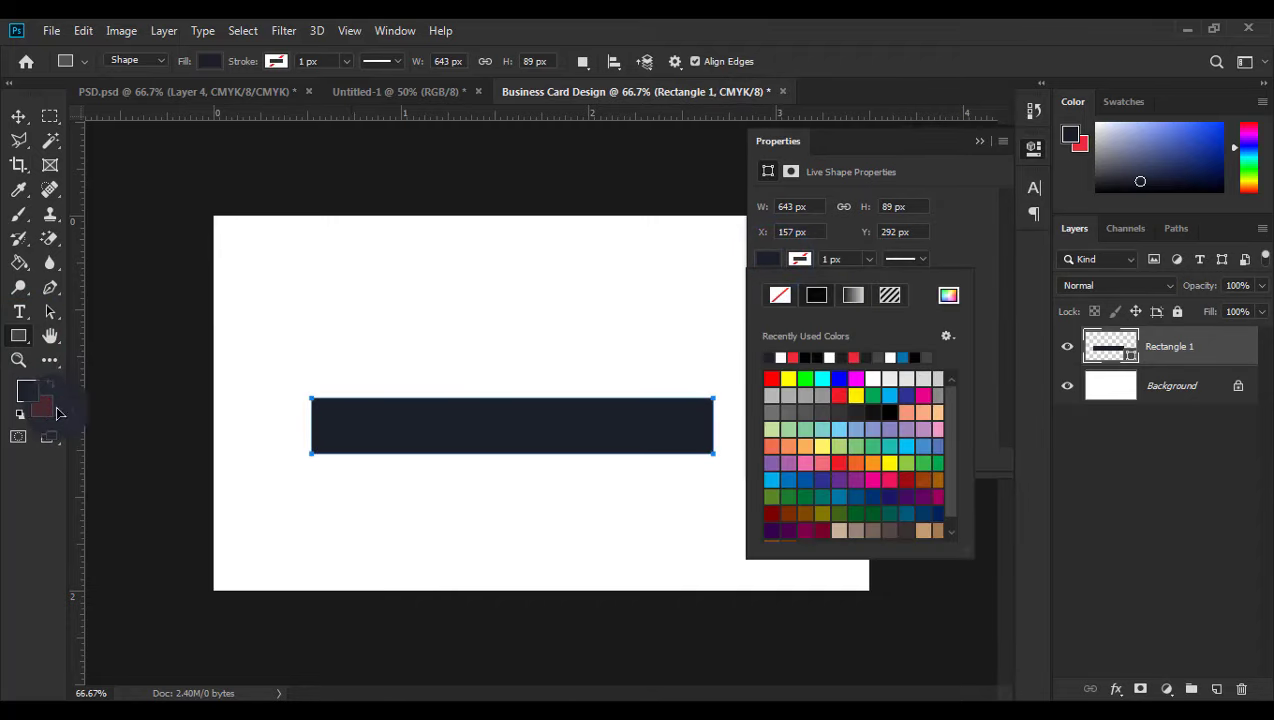
left_click(948, 295)
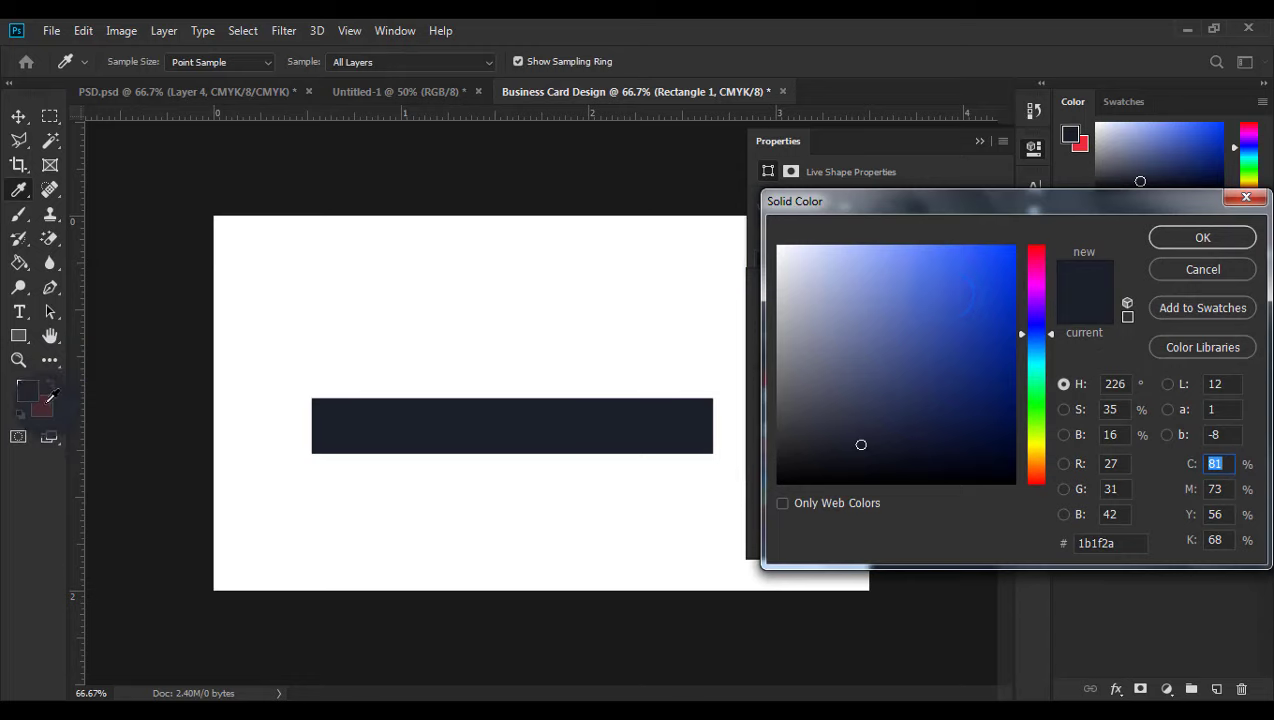
left_click(1079, 144)
left_click(1200, 237)
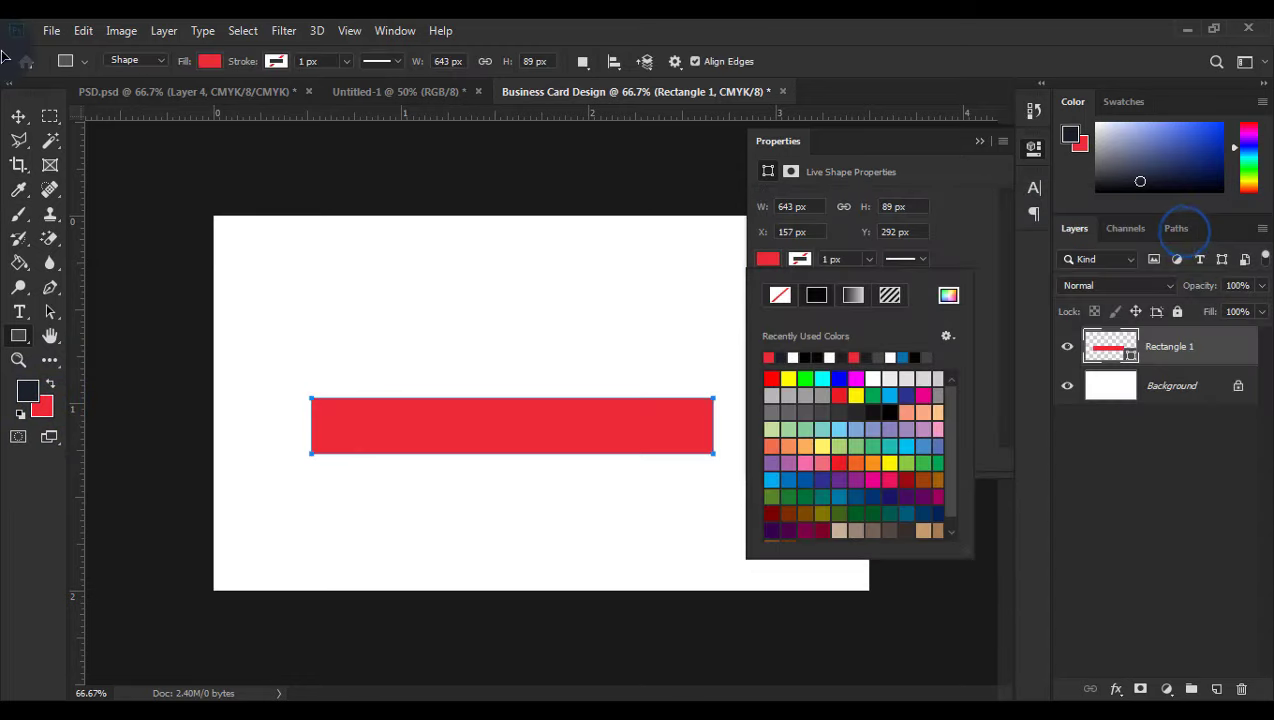
- Rotate the red bar −45° and place it across the lower-right corner
left_click(14, 117)
left_click(318, 62)
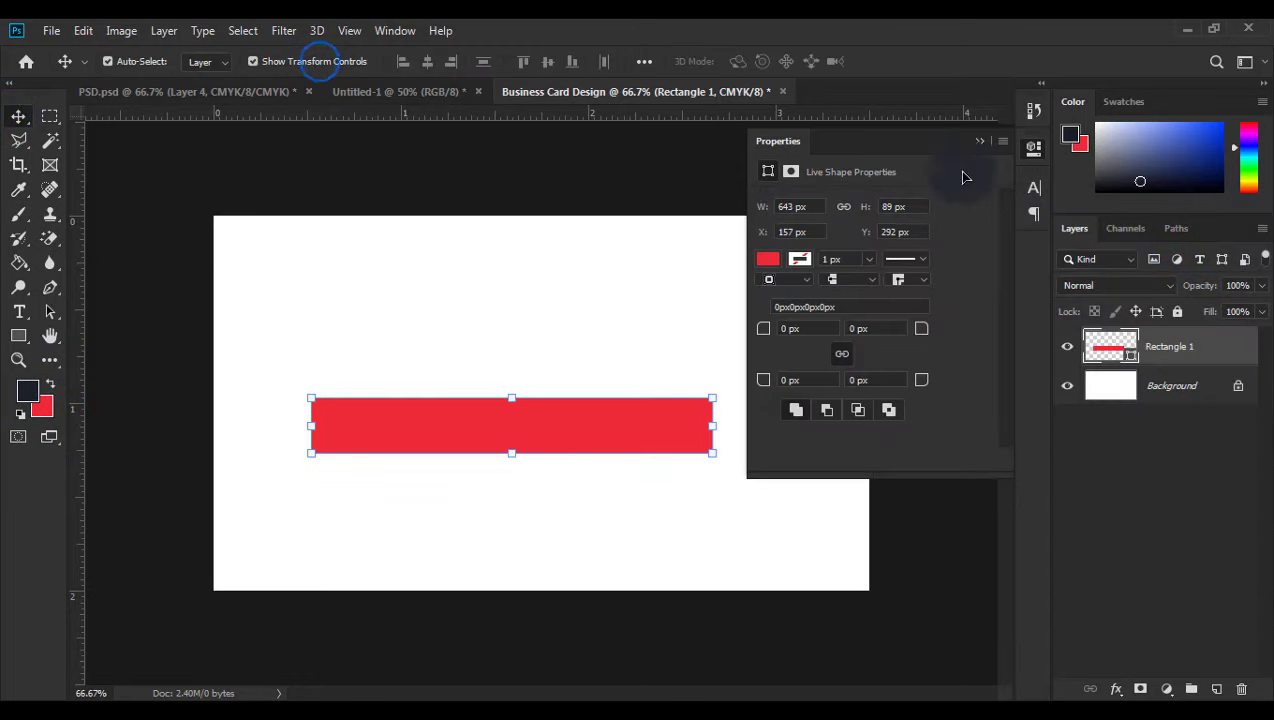
left_click(976, 145)
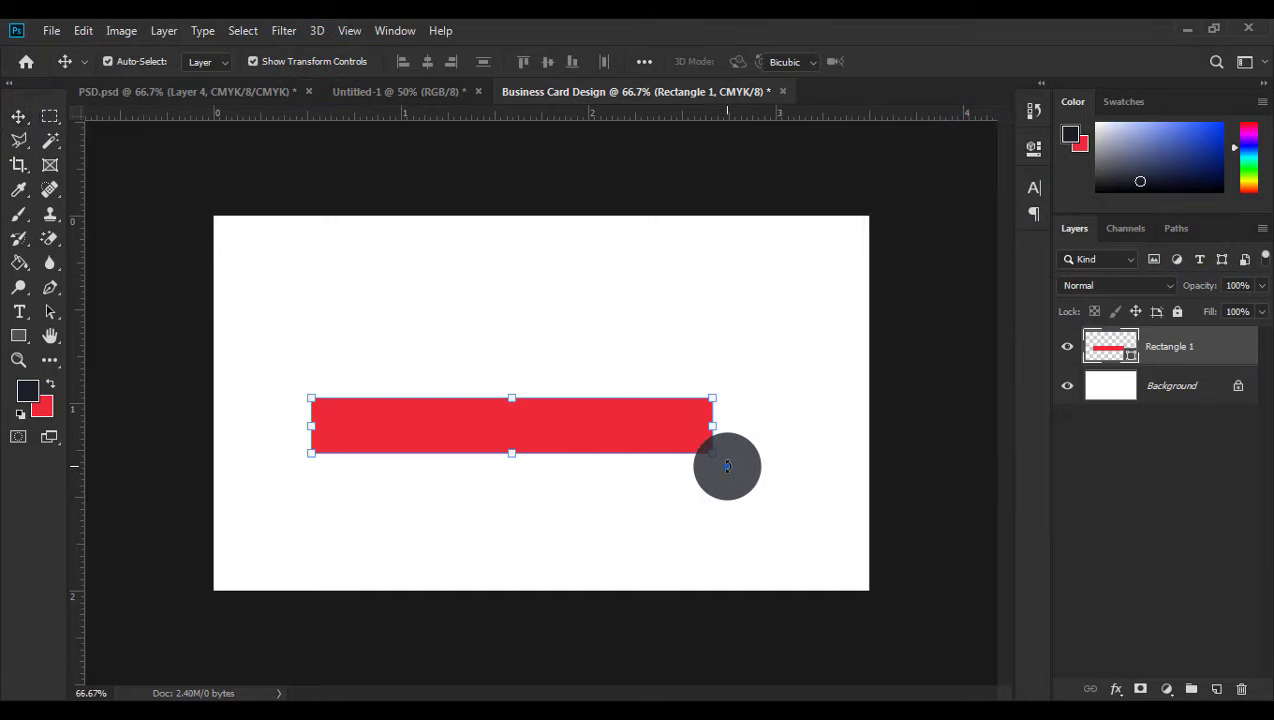
mouse_move(727, 465)
left_mouse_down()
mouse_move(682, 313)
mouse_move(838, 452)
mouse_move(867, 392)
mouse_move(893, 400)
mouse_move(908, 350)
mouse_move(928, 396)
left_mouse_up()
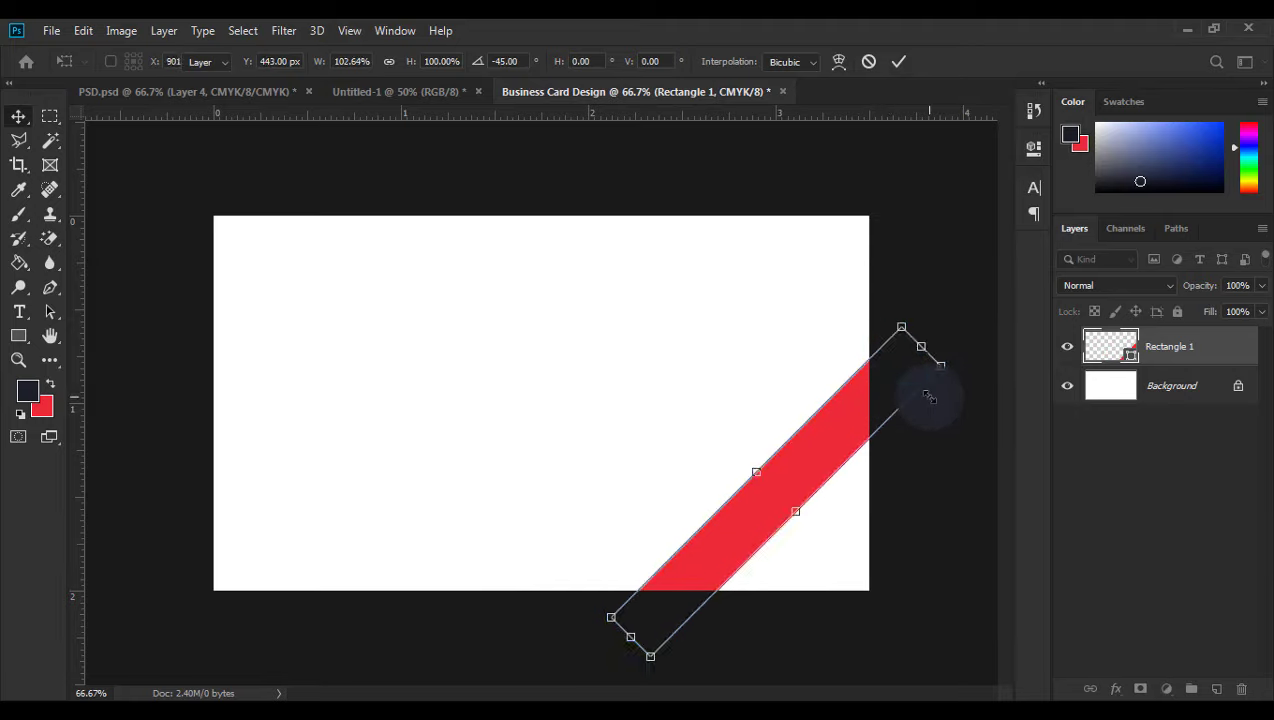
key("Return")
- Duplicate the Rectangle 1 stripe layer as Rectangle 1 copy
right_click(836, 443)
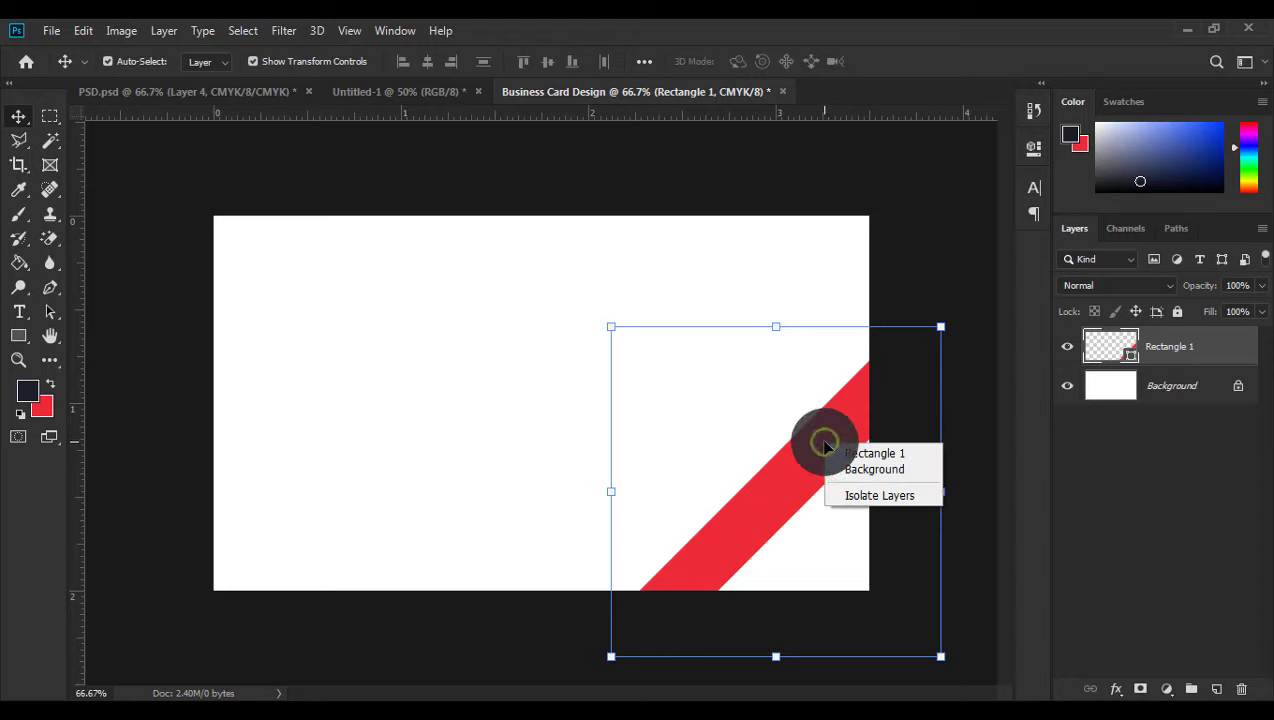
left_click(1140, 455)
right_click(1197, 358)
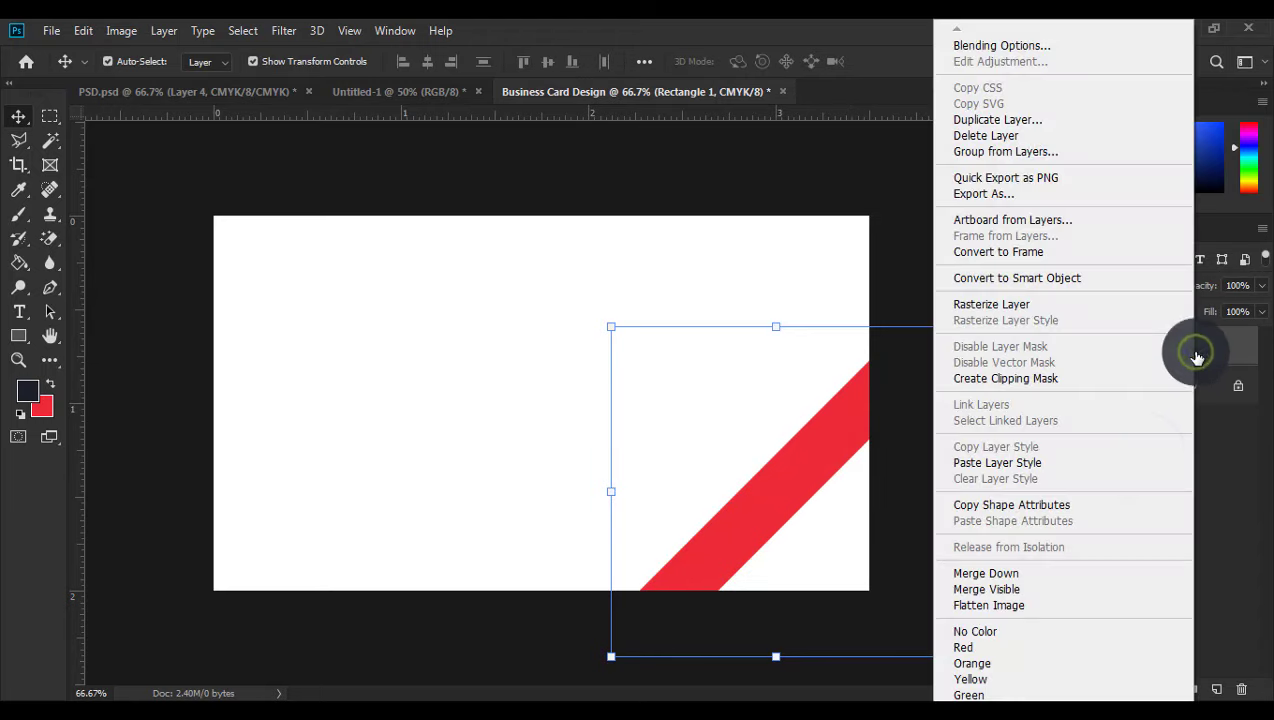
left_click(980, 126)
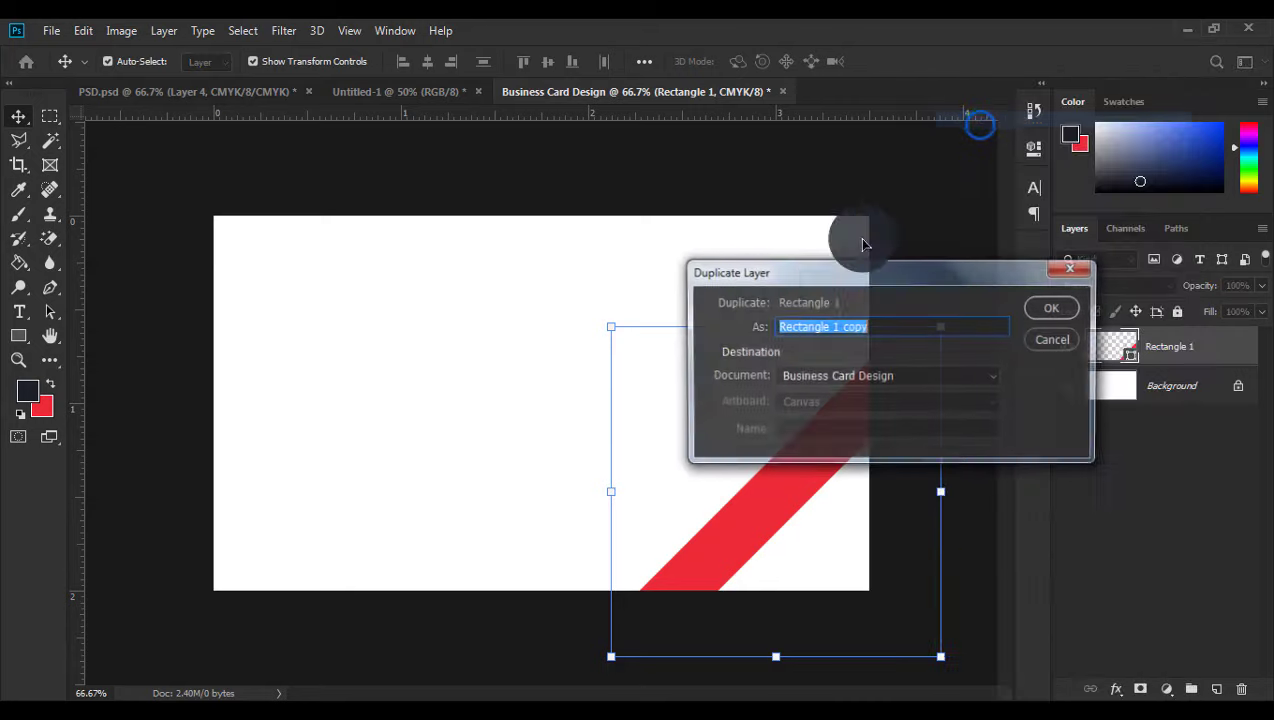
left_click(1047, 309)
right_click(806, 446)
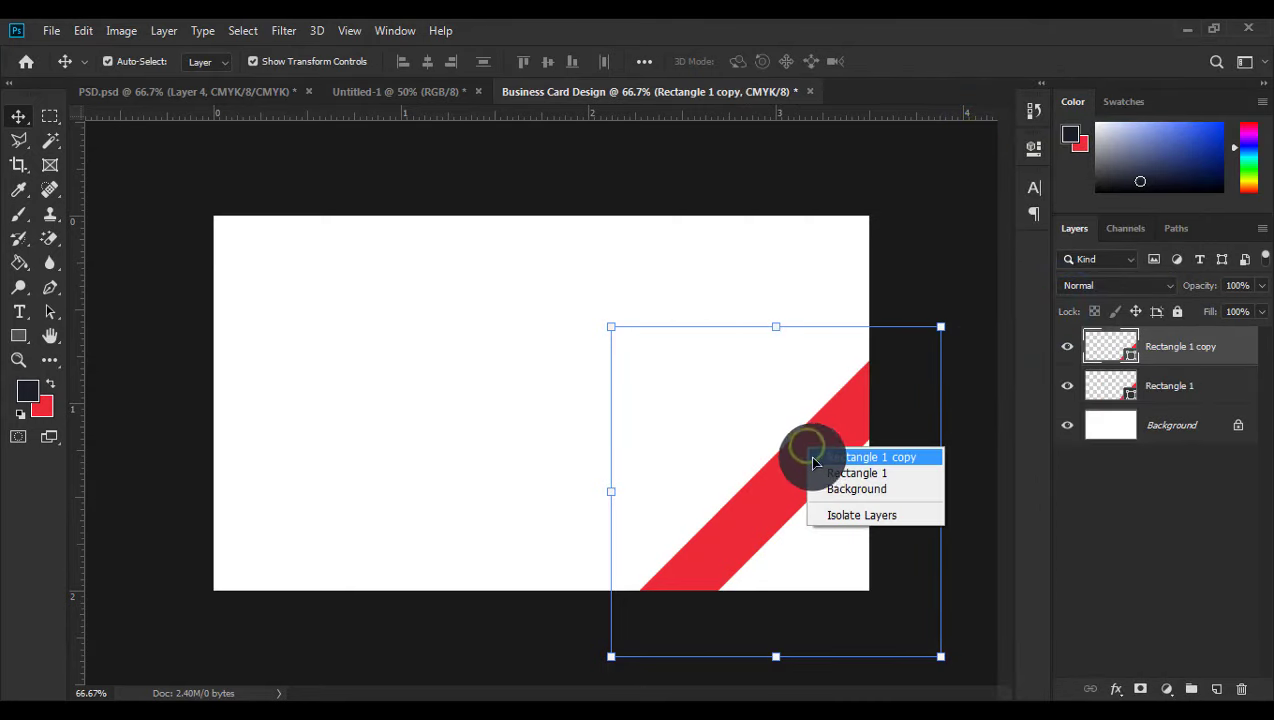
left_click(781, 445)
- Flip the stripe copy horizontally and shift it left so the stripes cross at the bottom
left_click(83, 30)
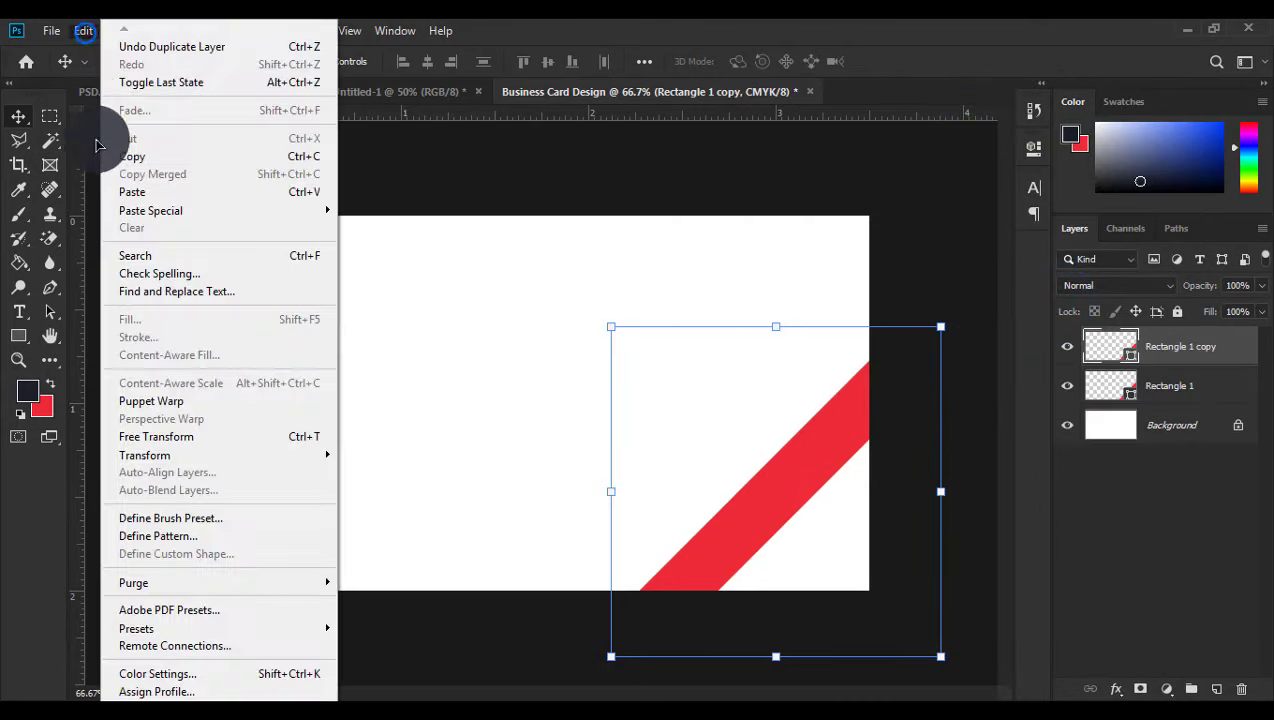
left_click(166, 446)
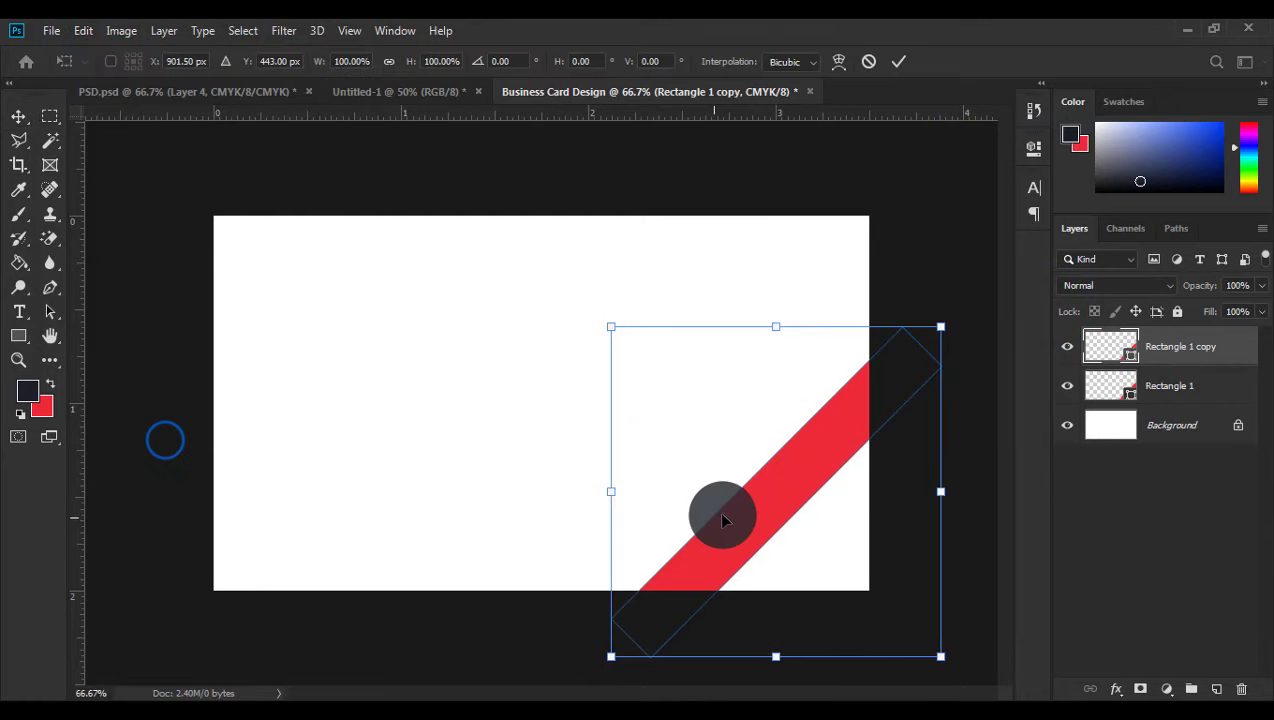
right_click(805, 492)
left_click(854, 463)
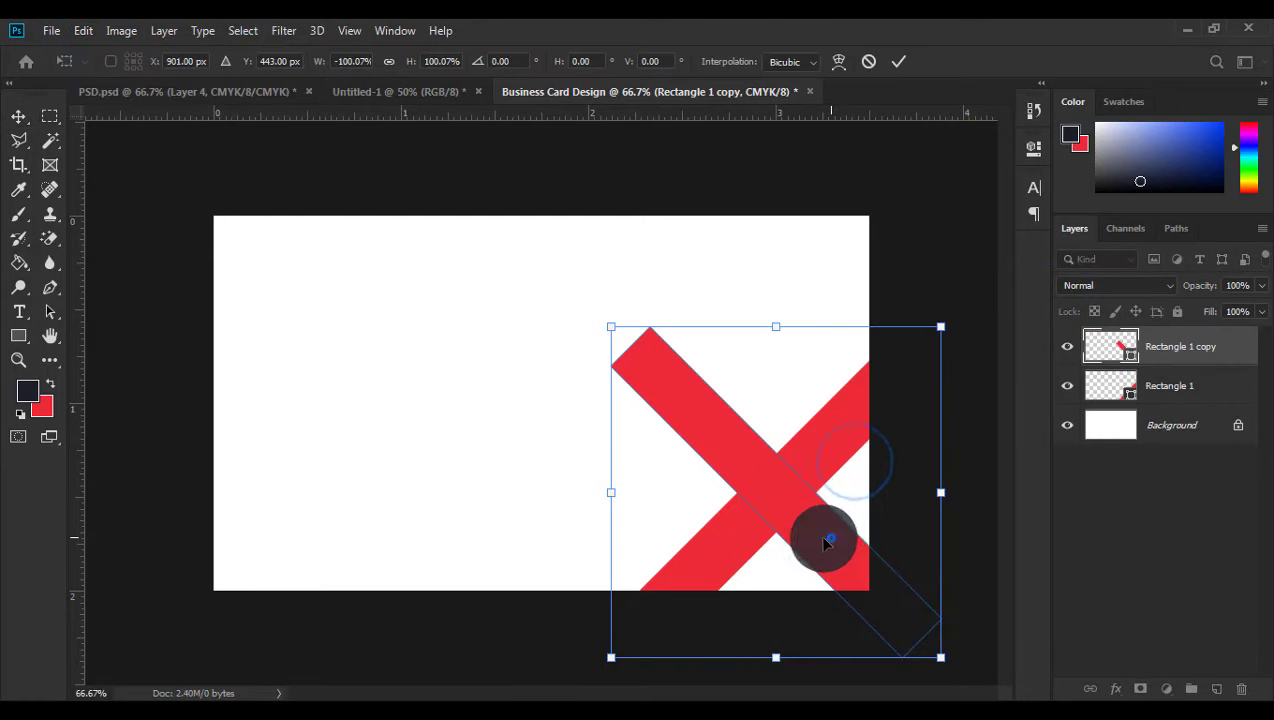
left_click_drag(826, 541, 710, 559)
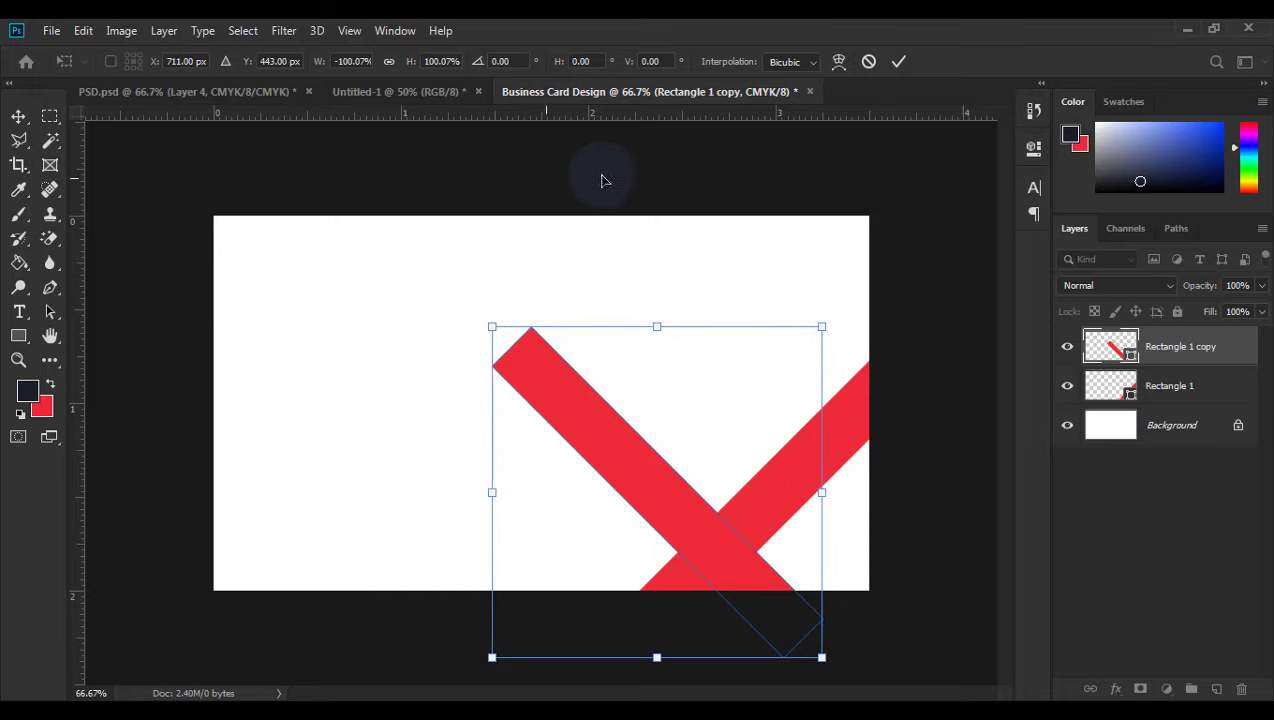
left_click(904, 62)
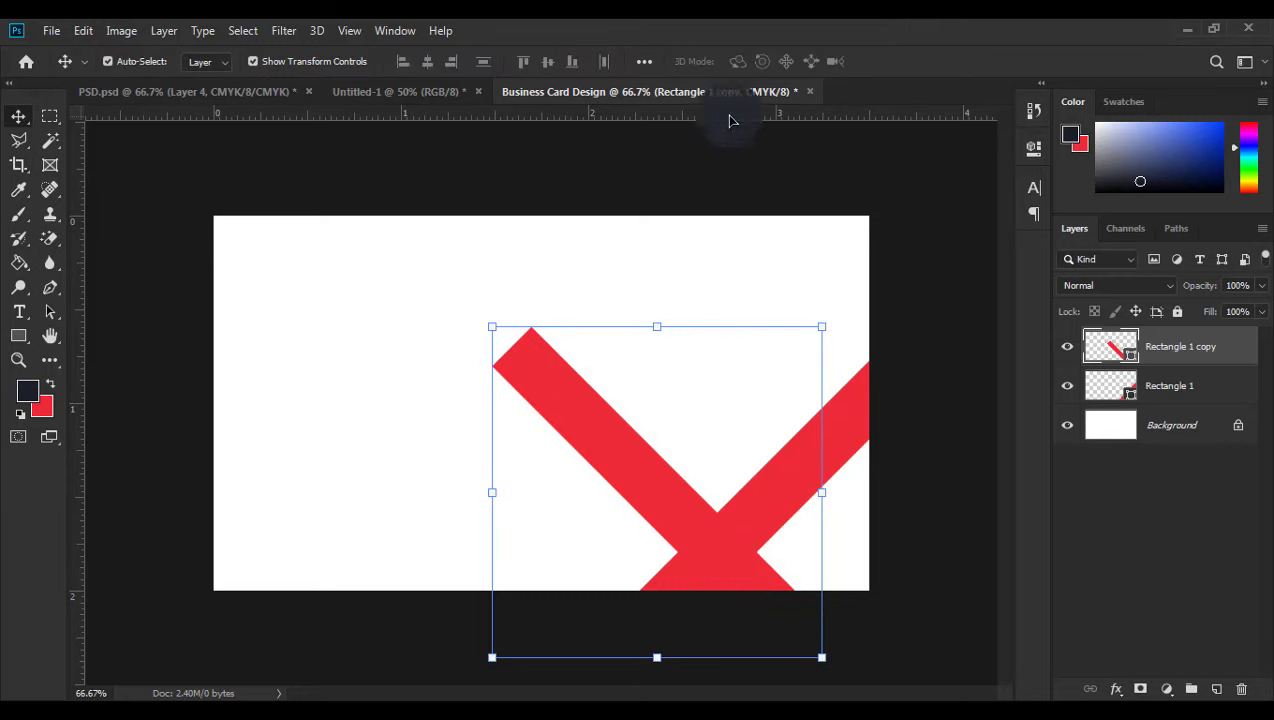
left_click(50, 288)
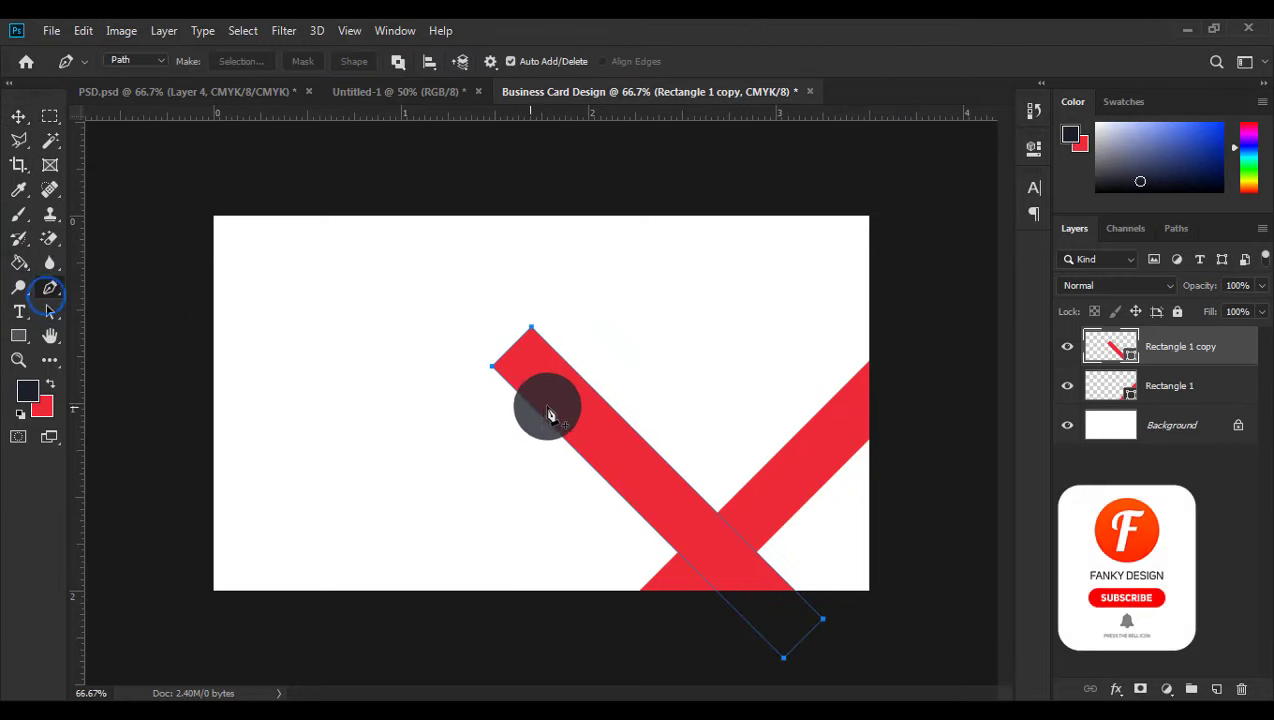
- Trace a closed pen path over the upper copied bar and make it a selection without feathering
left_click(1205, 521)
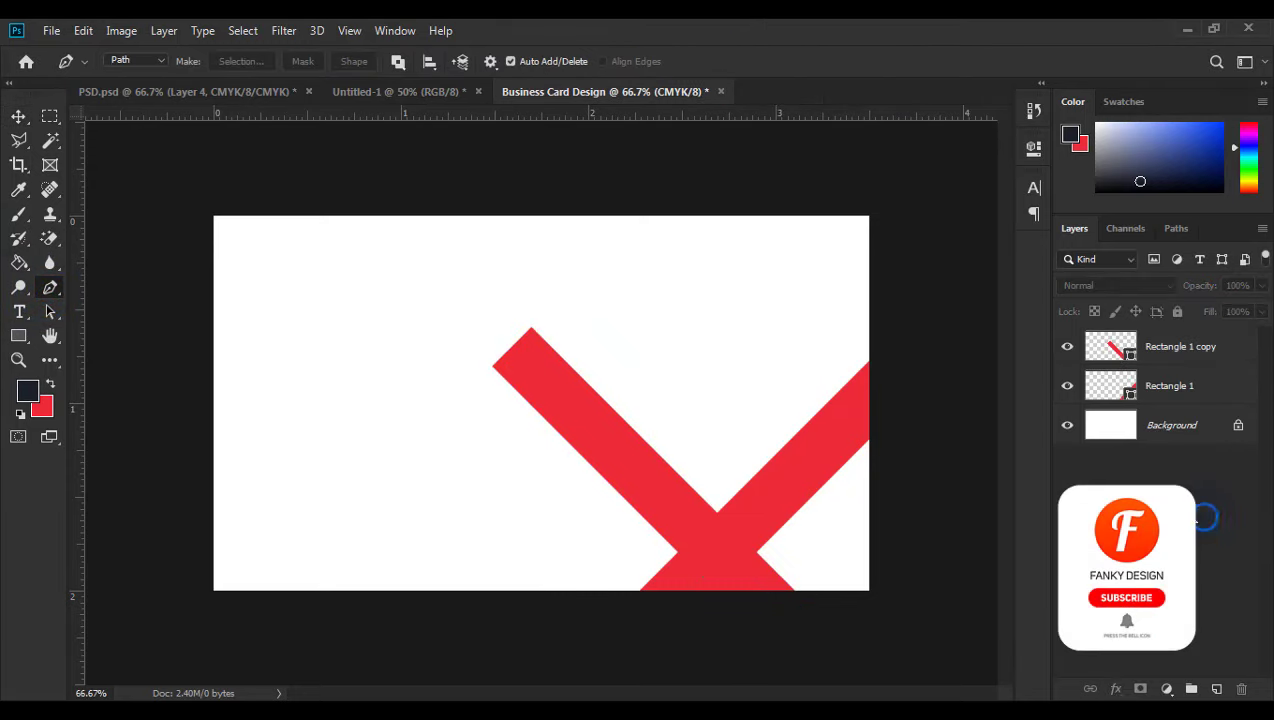
left_click(439, 354)
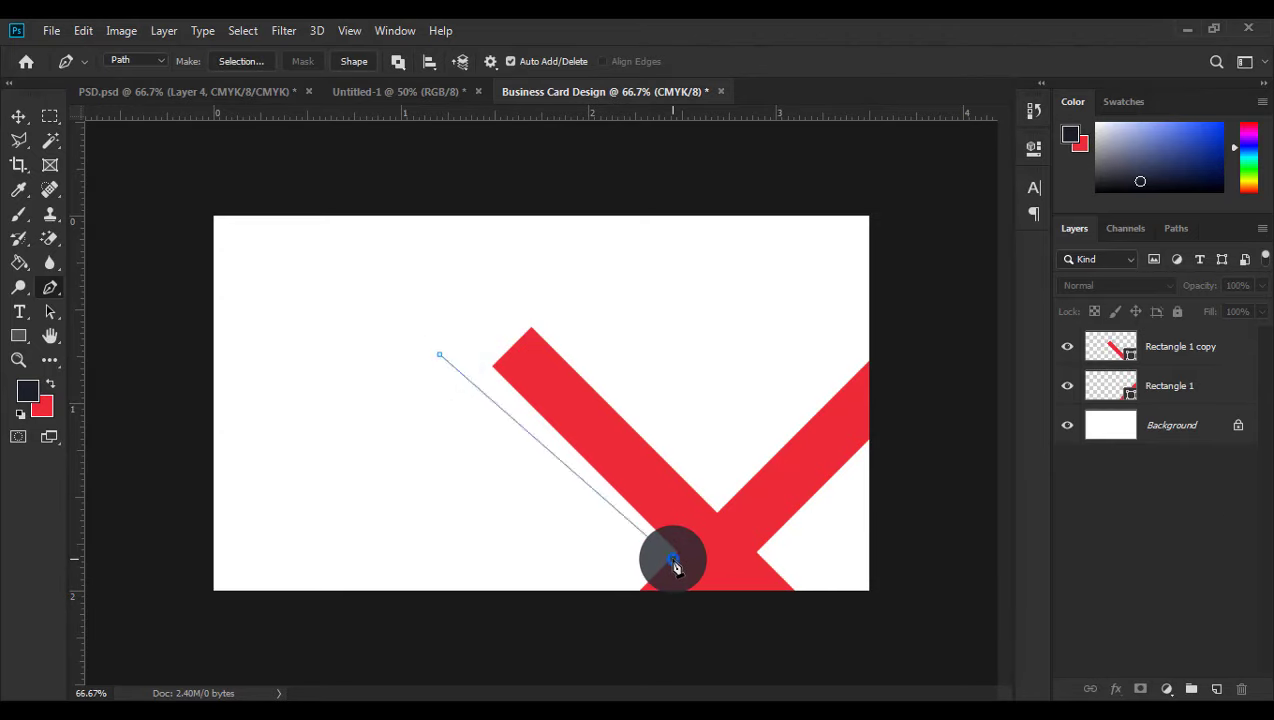
left_click(672, 559)
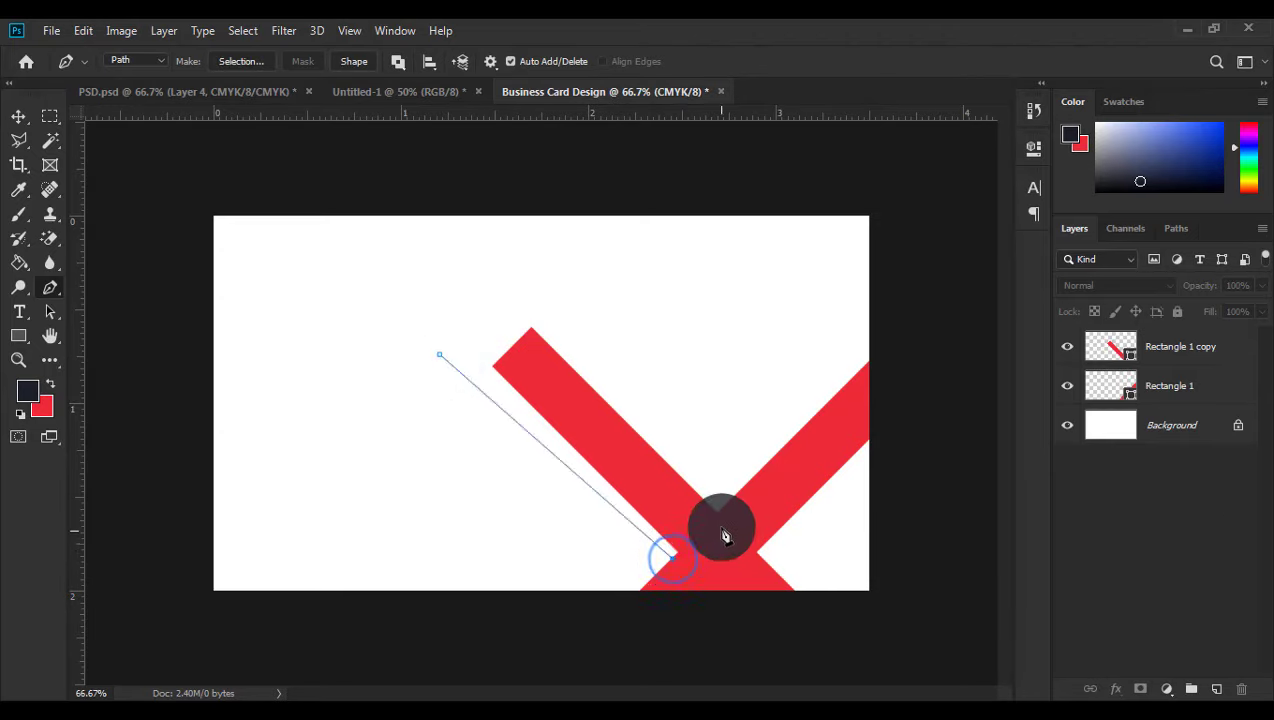
left_click(602, 342)
left_click(498, 294)
left_click(441, 354)
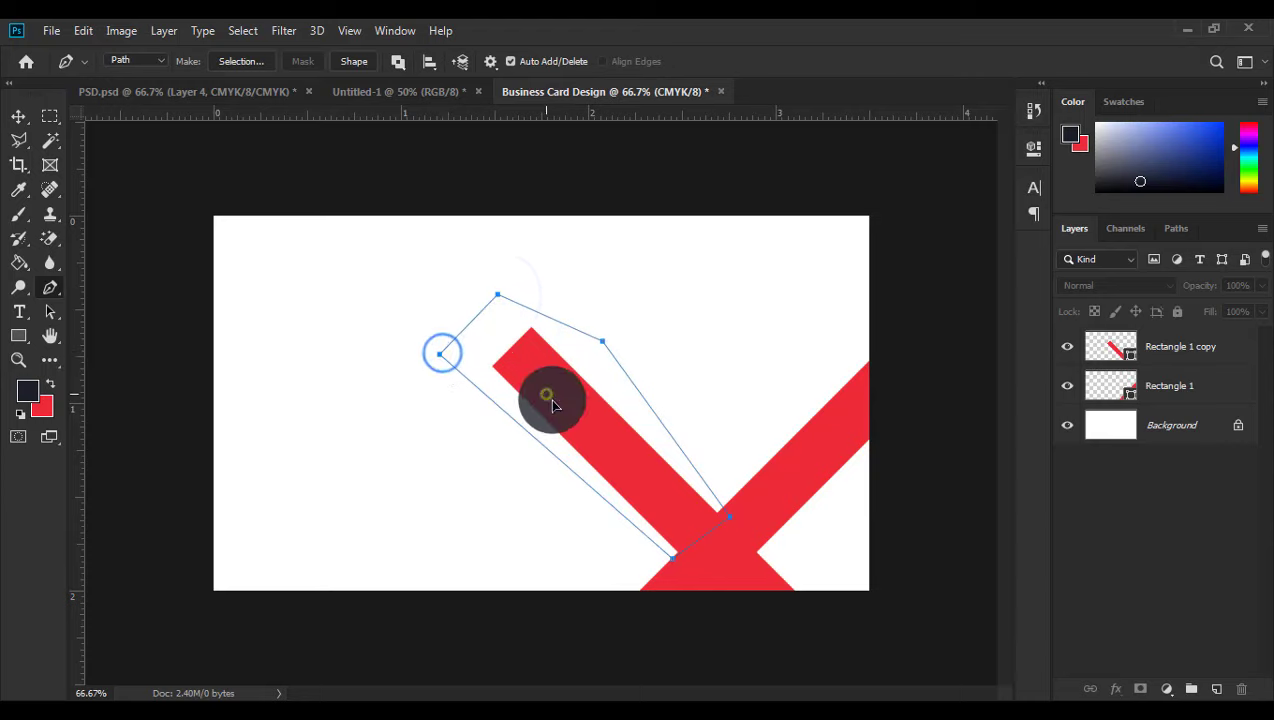
right_click(560, 400)
left_click(607, 362)
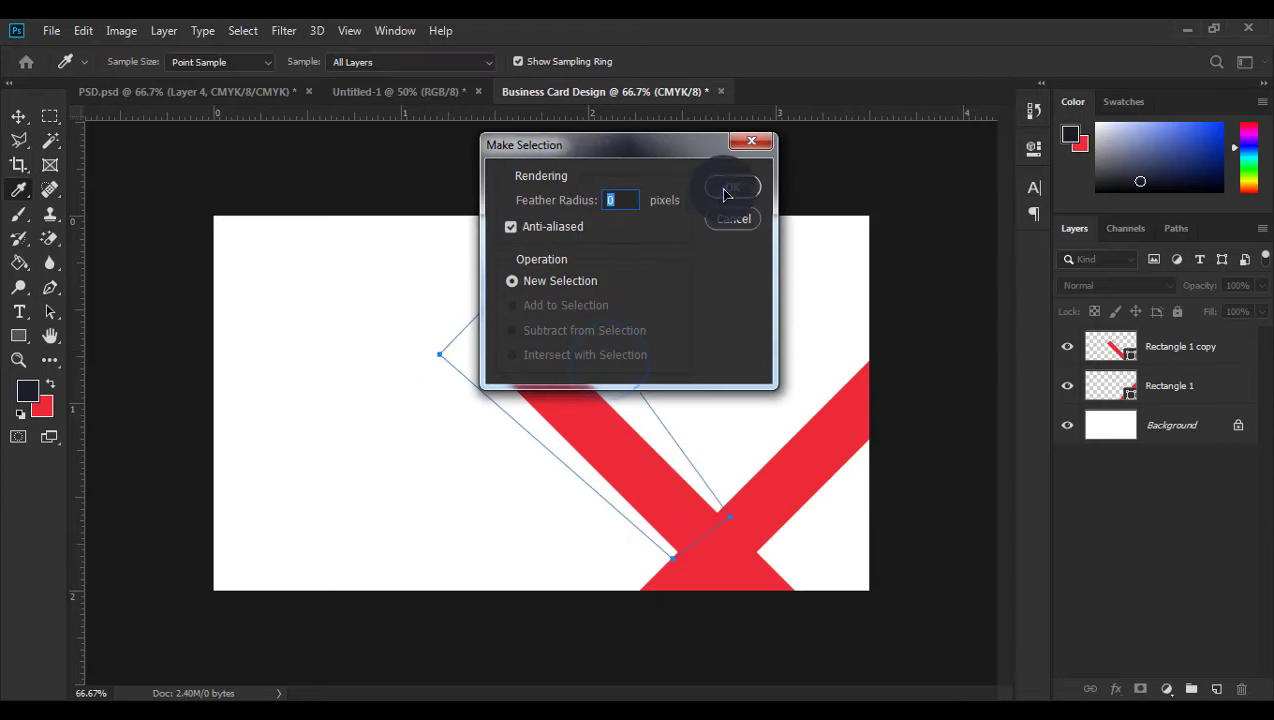
left_click(731, 187)
- Rasterize Rectangle 1 copy and delete the selected part, leaving a short stub
left_click(1165, 350)
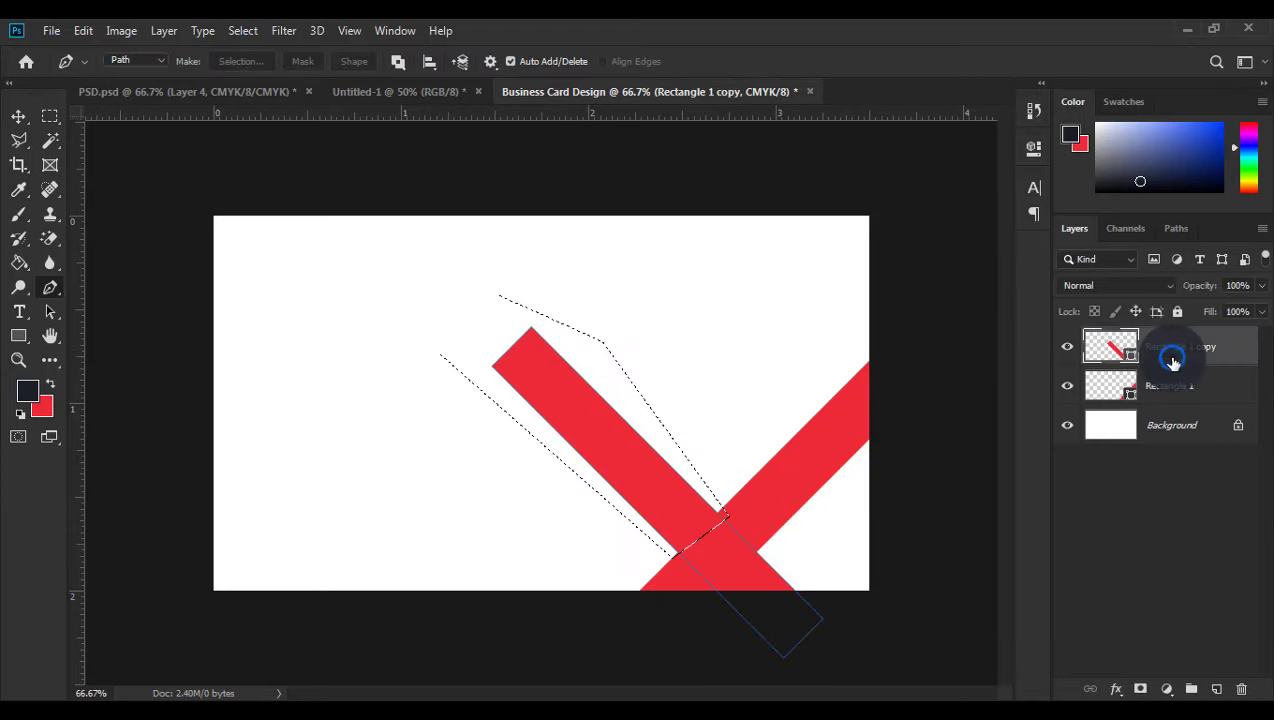
right_click(1172, 355)
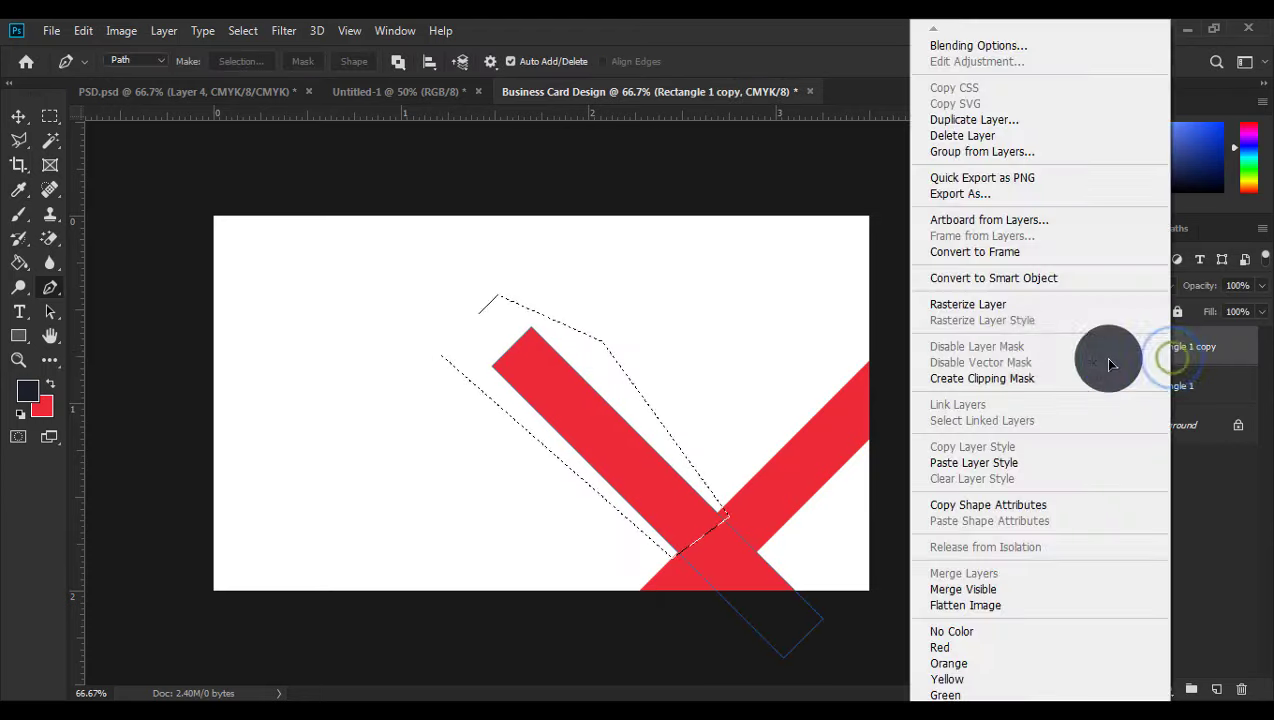
left_click(963, 305)
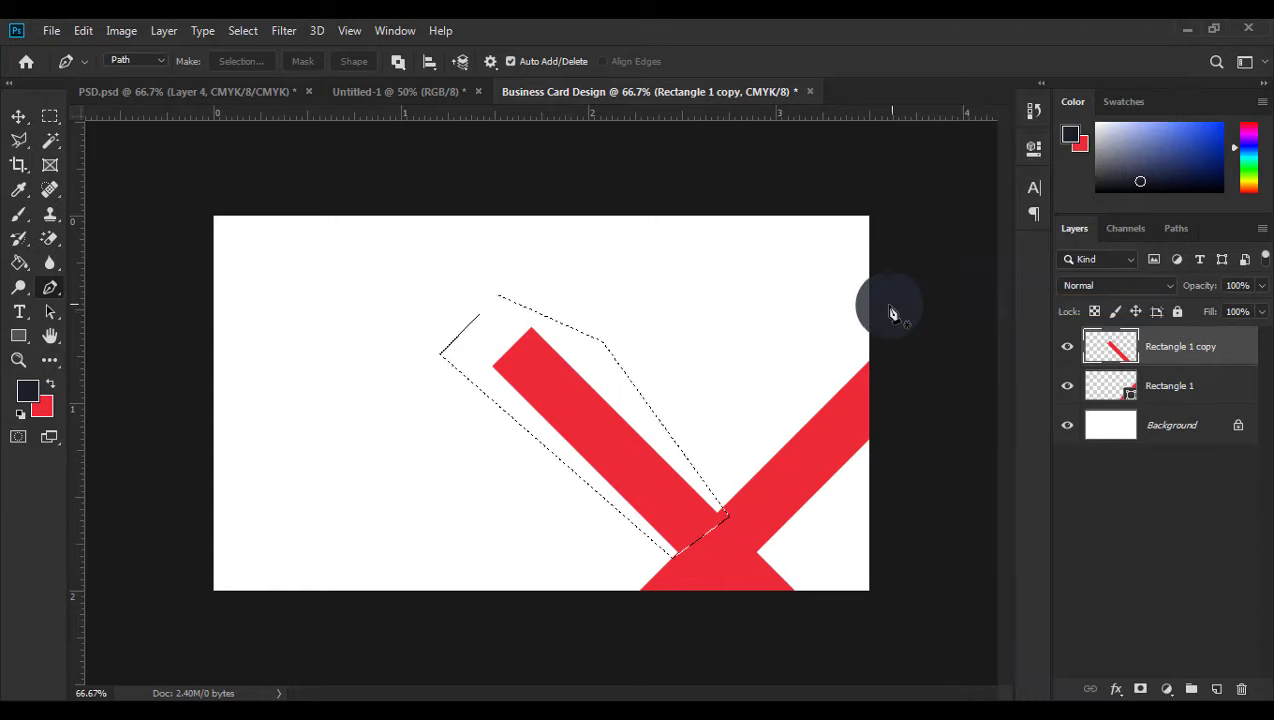
key("Delete")
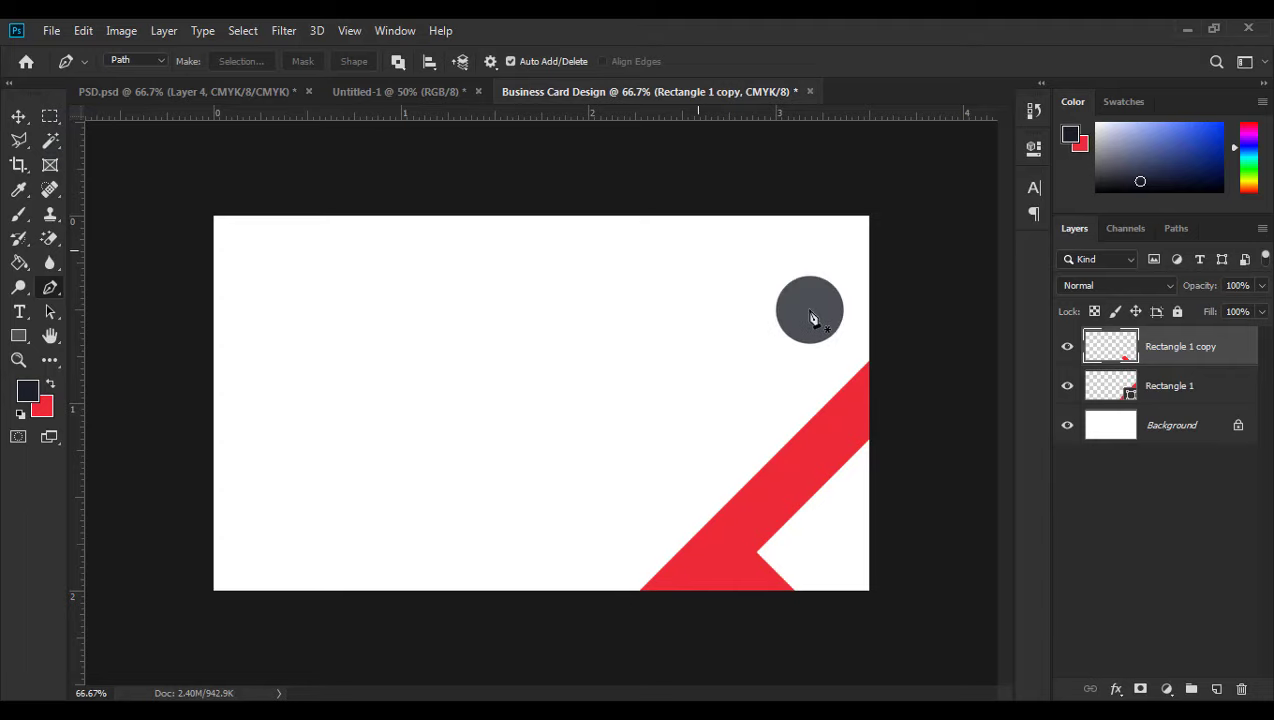
left_click(1067, 385)
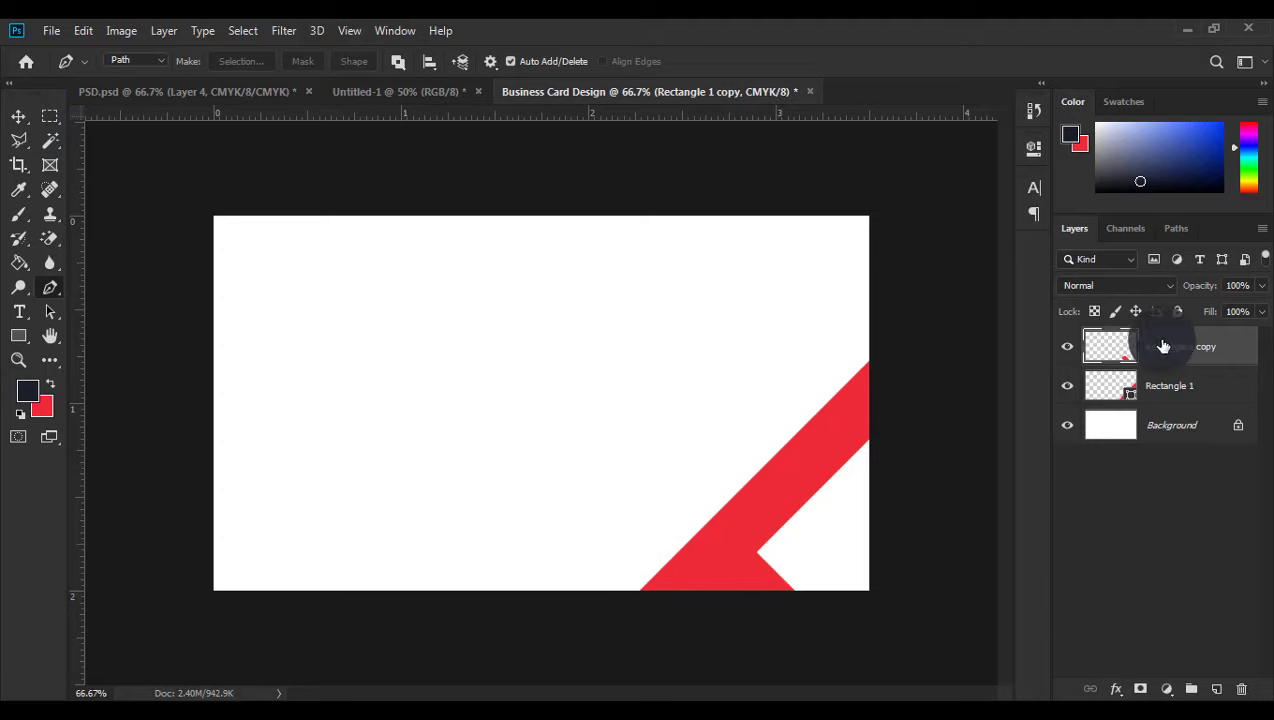
right_click(1170, 346)
- Give Rectangle 1 copy a dark red #b10101 Color Overlay and move it below Rectangle 1
left_click(976, 46)
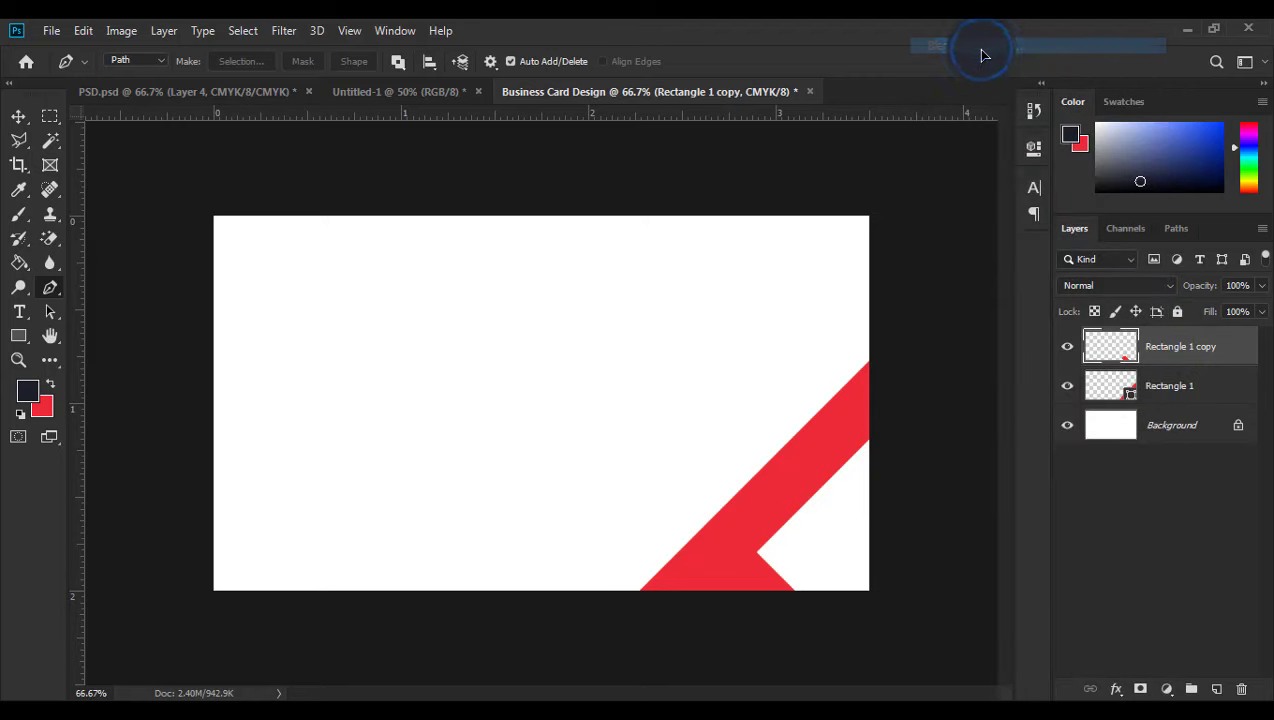
left_click_drag(778, 152, 257, 75)
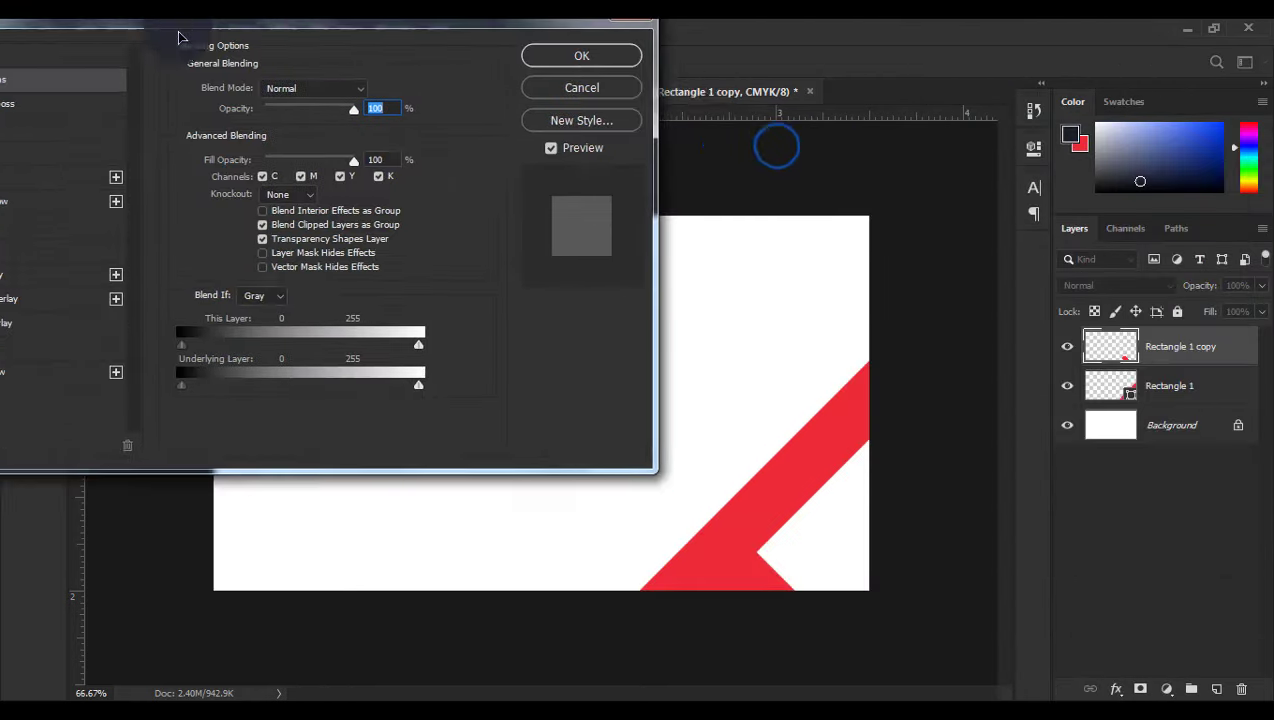
left_click(70, 333)
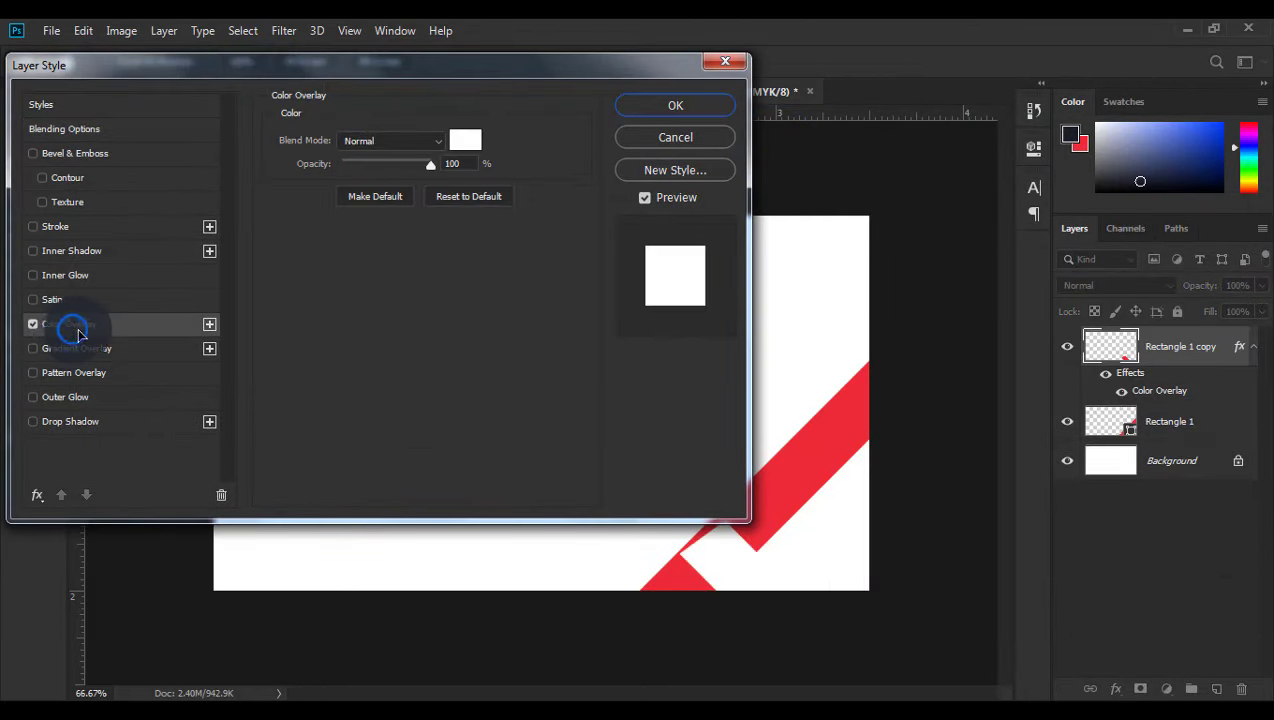
left_click(467, 139)
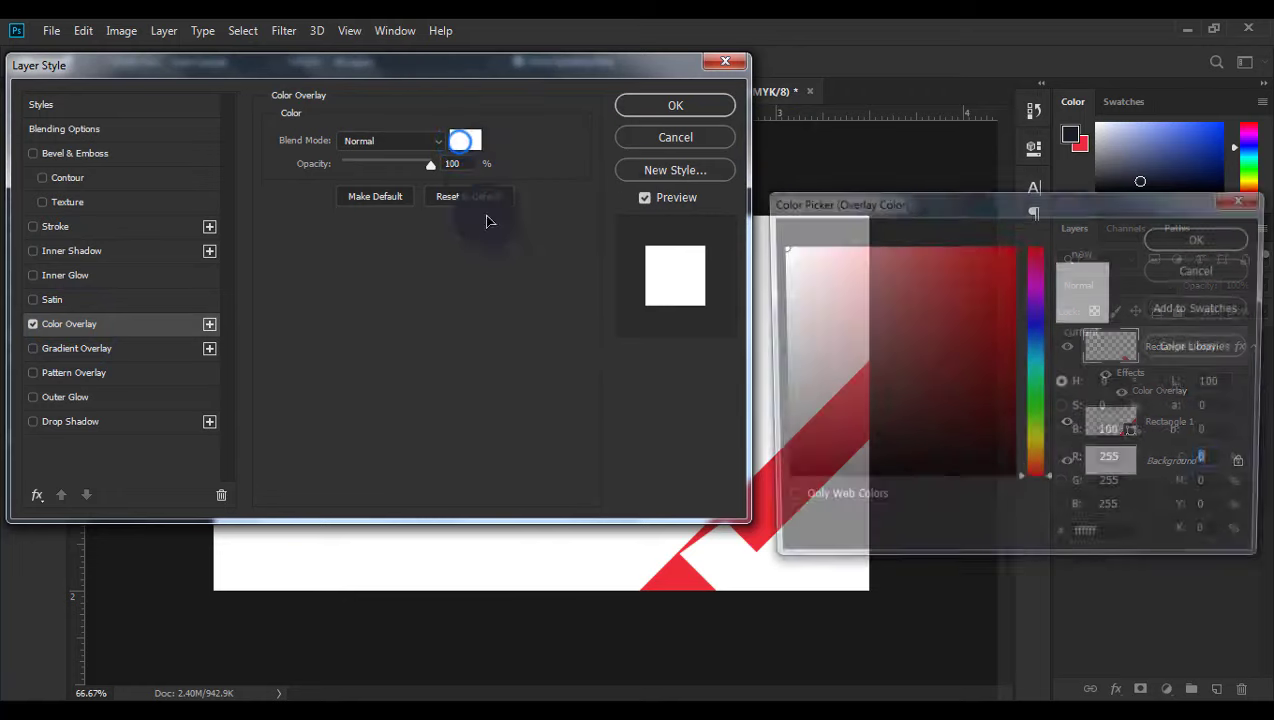
left_click_drag(918, 373, 1040, 222)
left_click_drag(1010, 336, 1006, 301)
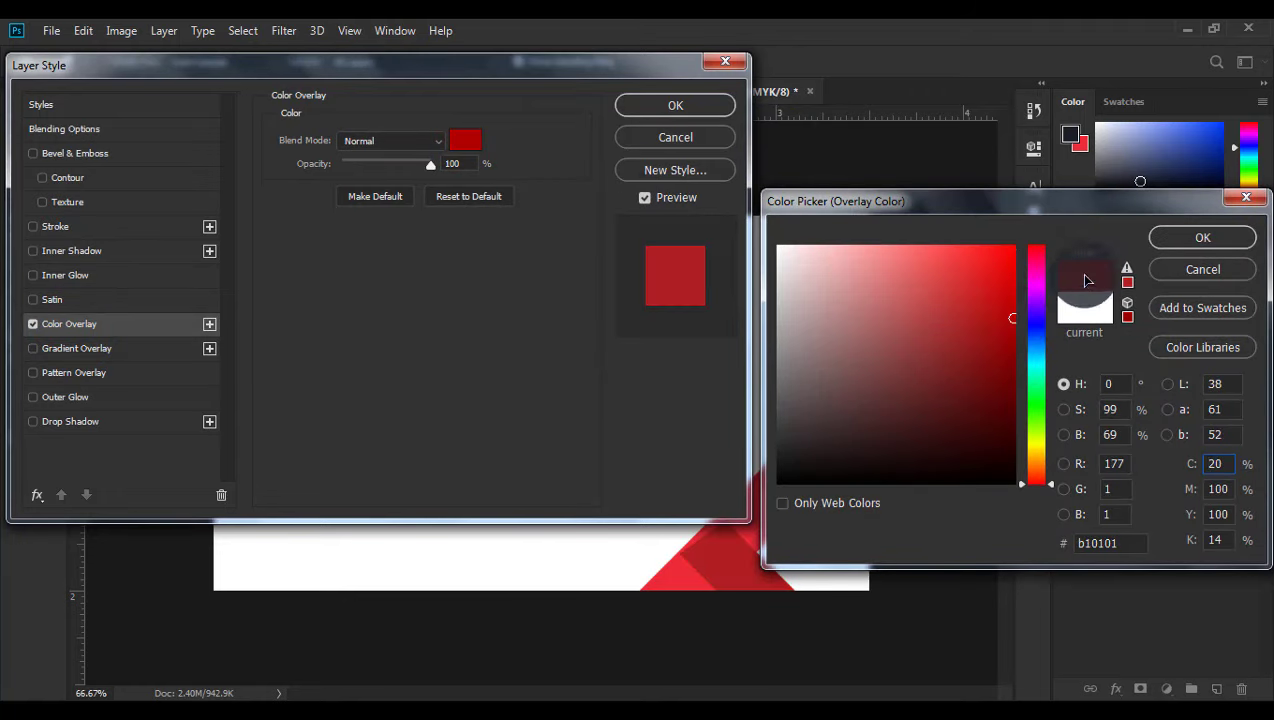
left_click(1160, 237)
left_click(705, 107)
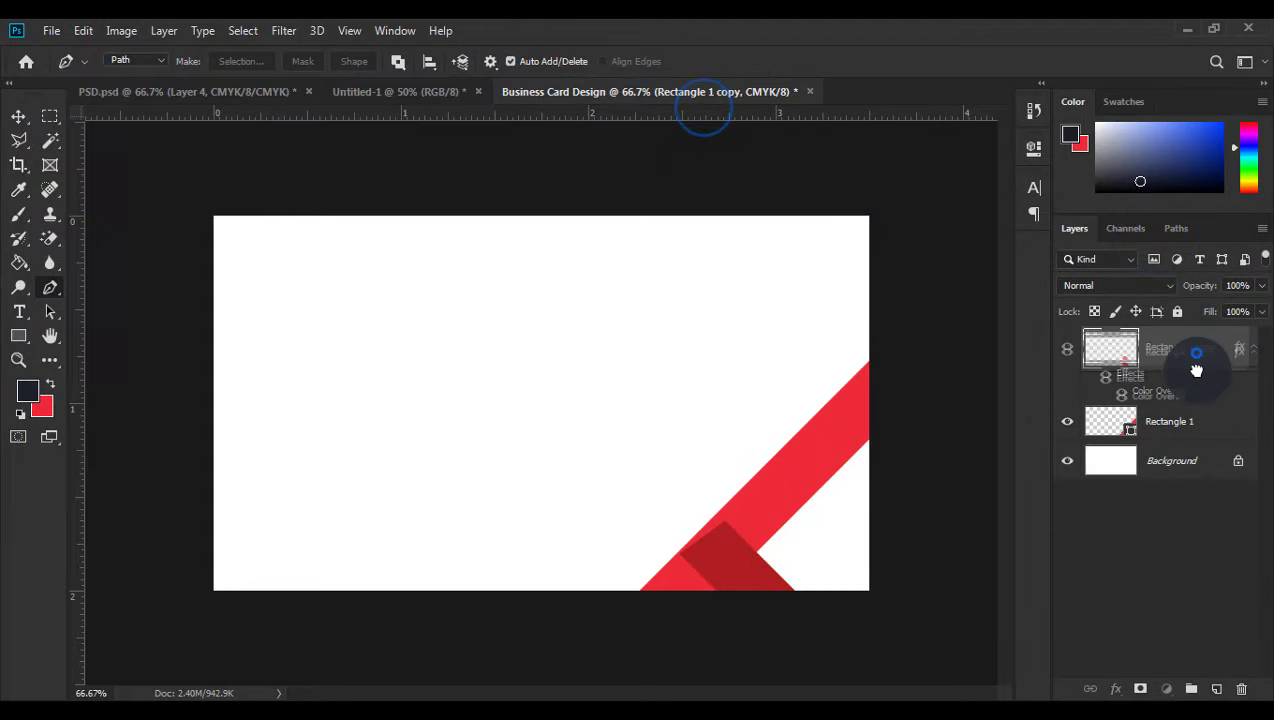
left_click_drag(1180, 350, 1187, 436)
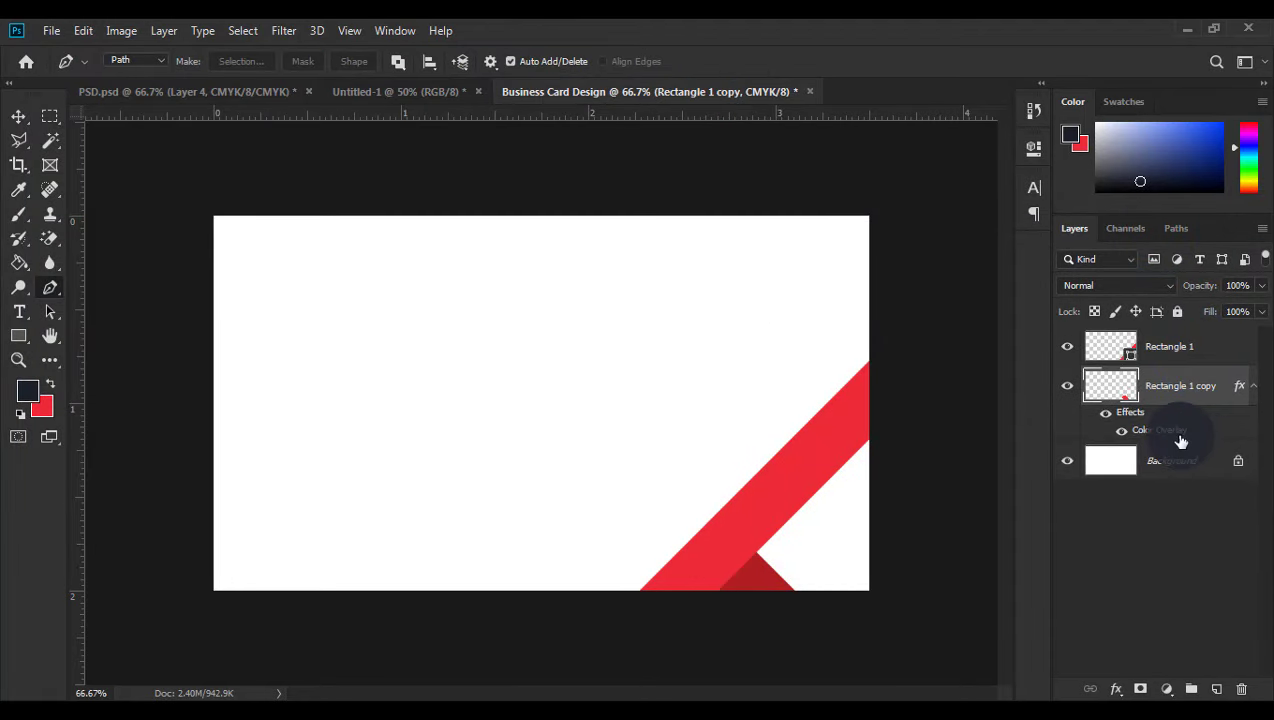
left_click(19, 110)
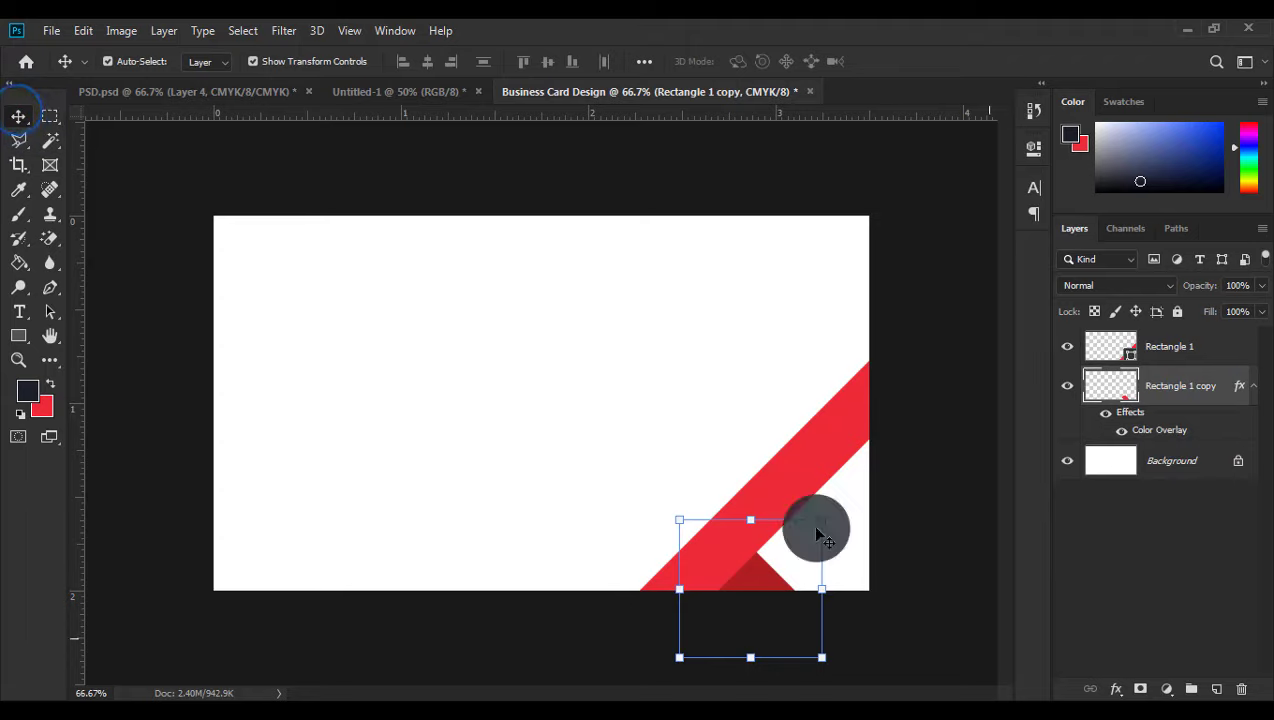
- Hide transform controls, zoom in on the fold, and trace a triangular pen path along it
left_click(278, 61)
key("ctrl+plus")
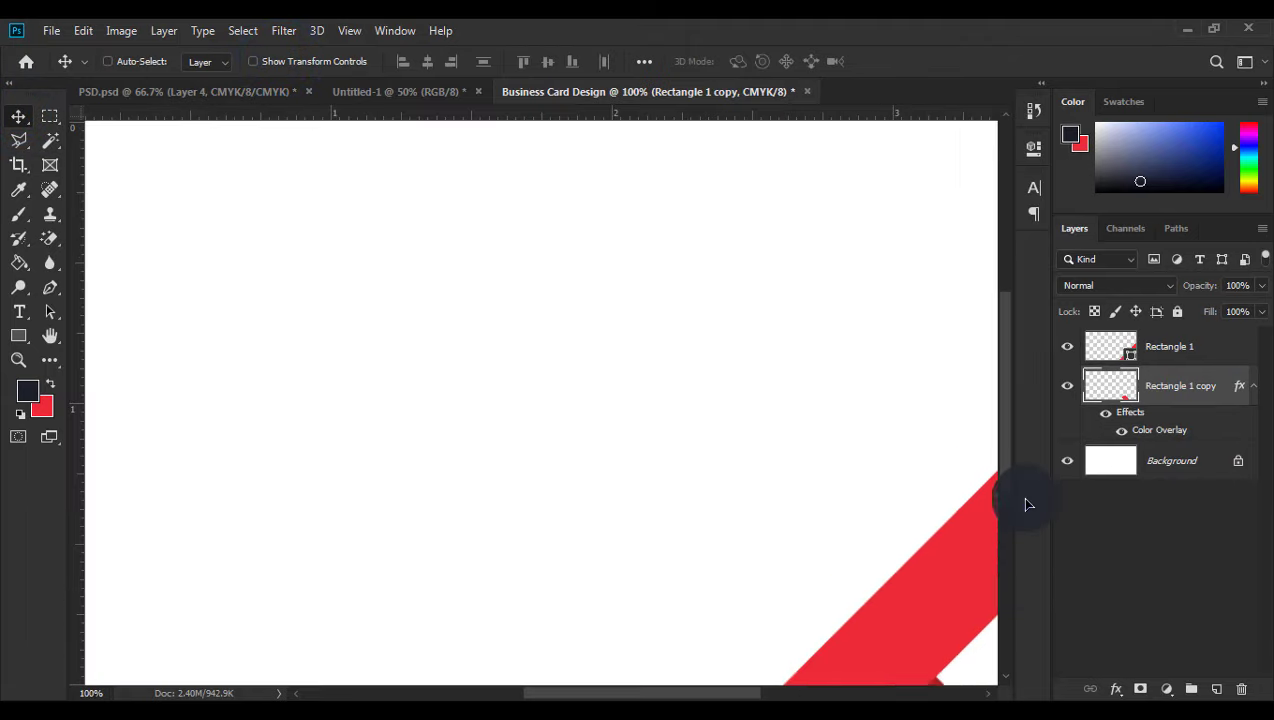
key("ctrl+plus")
left_click_drag(738, 544, 378, 289)
left_click_drag(794, 640, 623, 594)
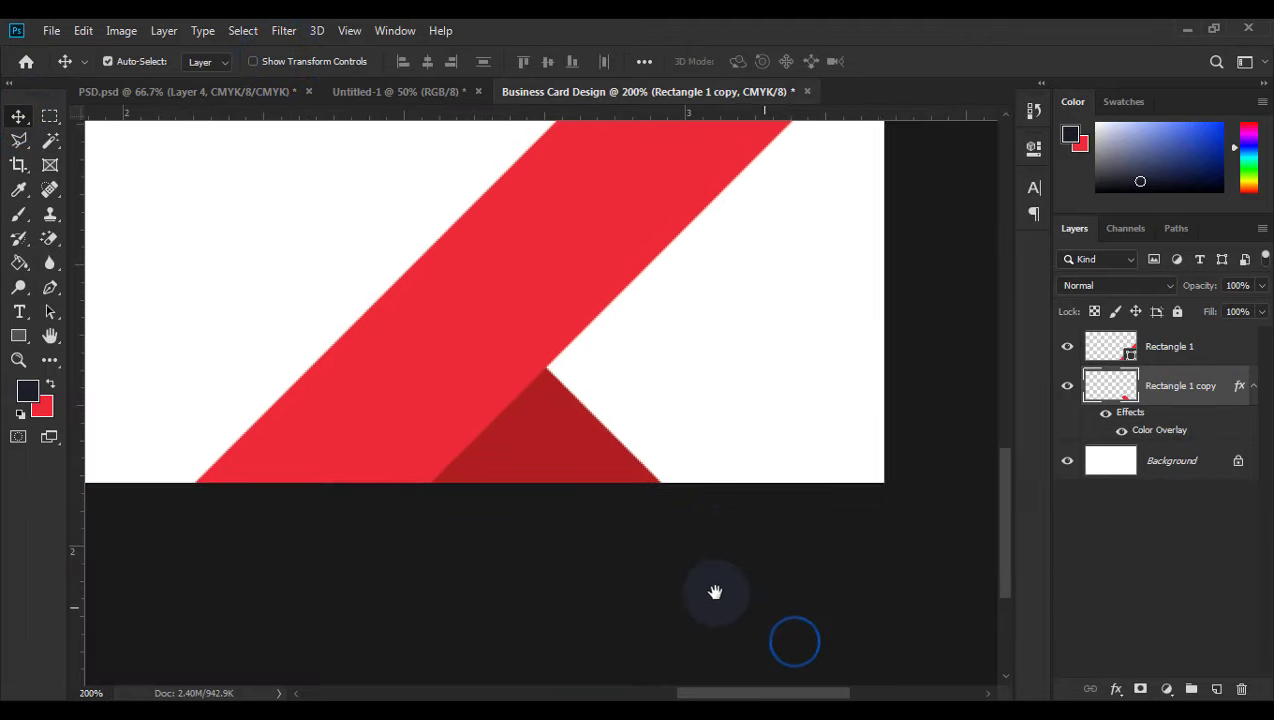
left_click(50, 287)
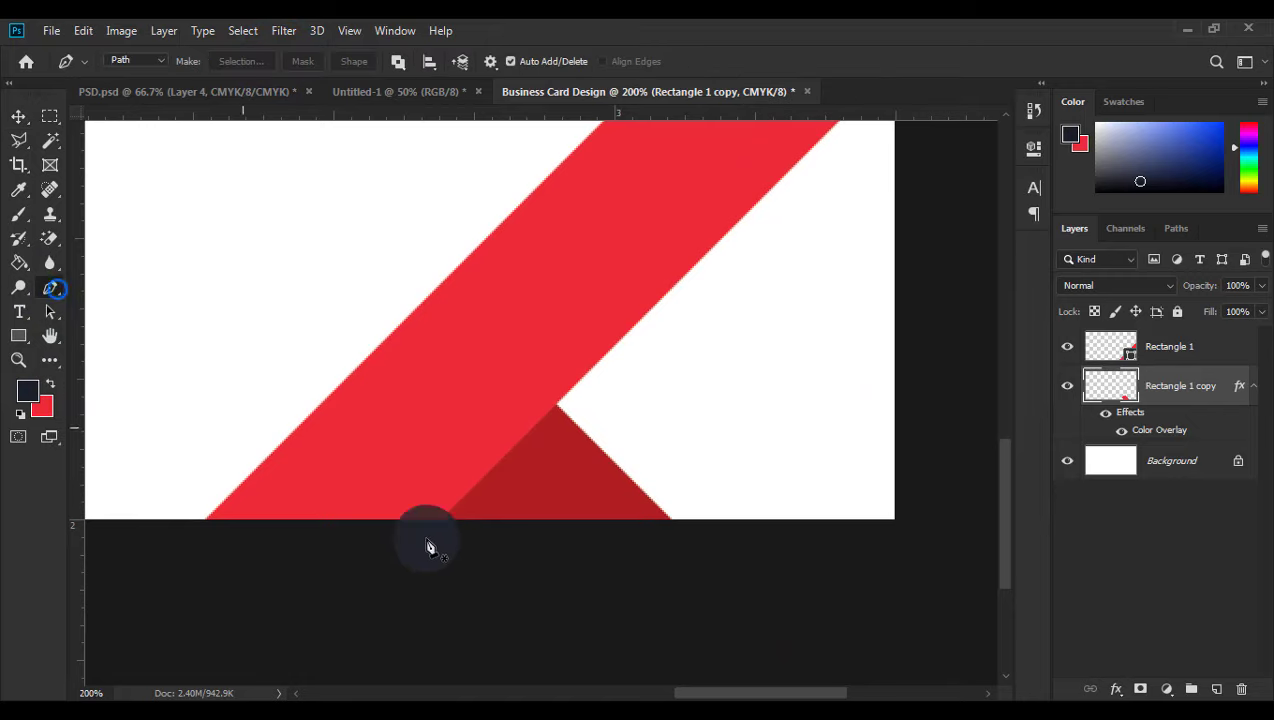
key("ctrl+plus")
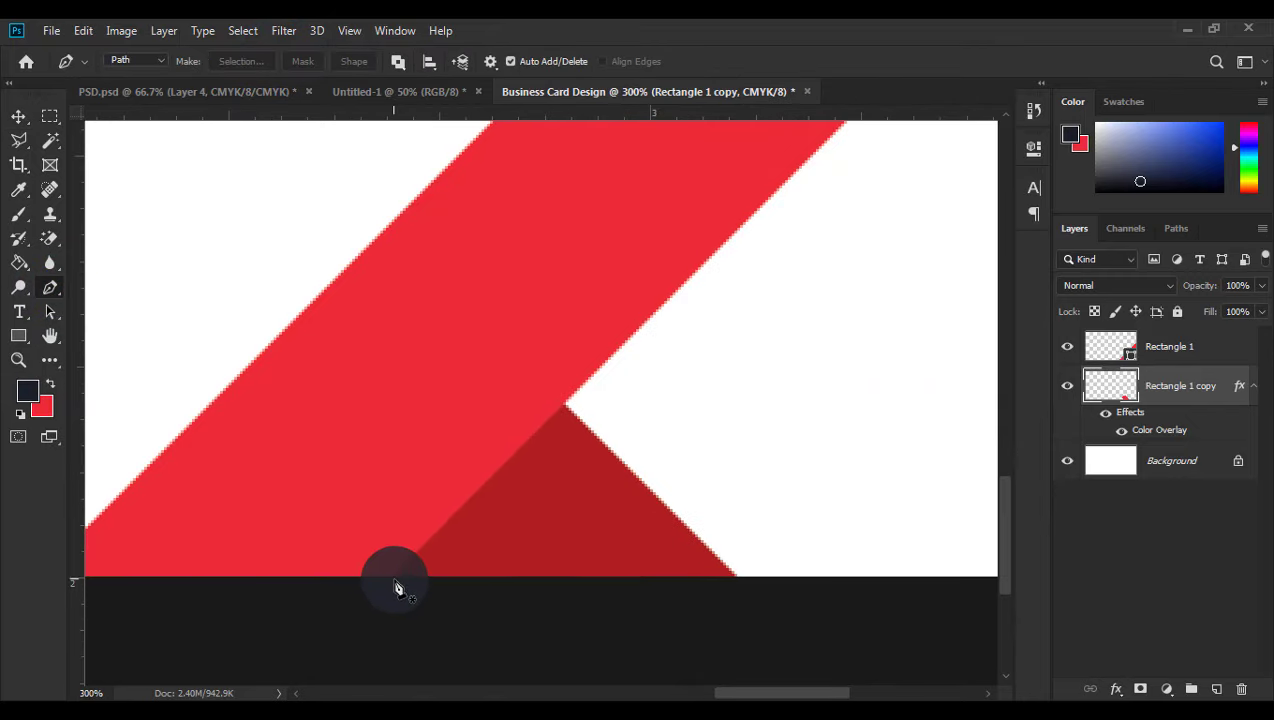
left_click(391, 578)
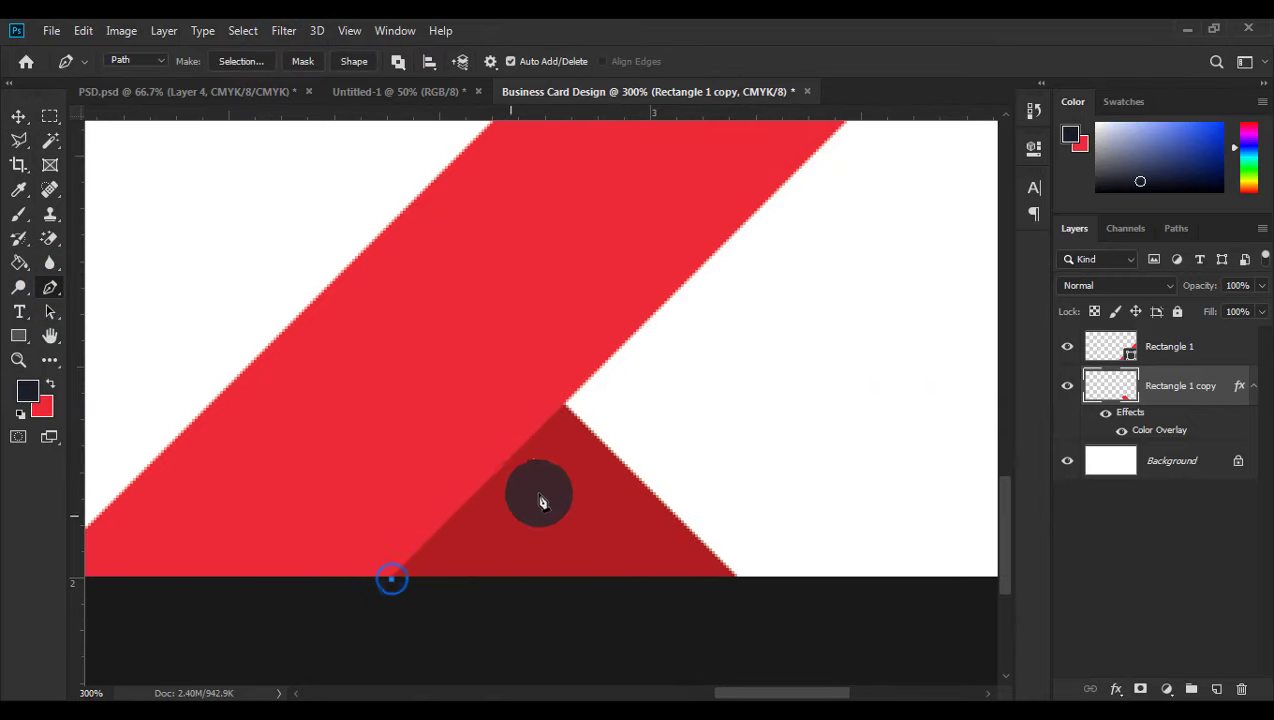
left_click(599, 441)
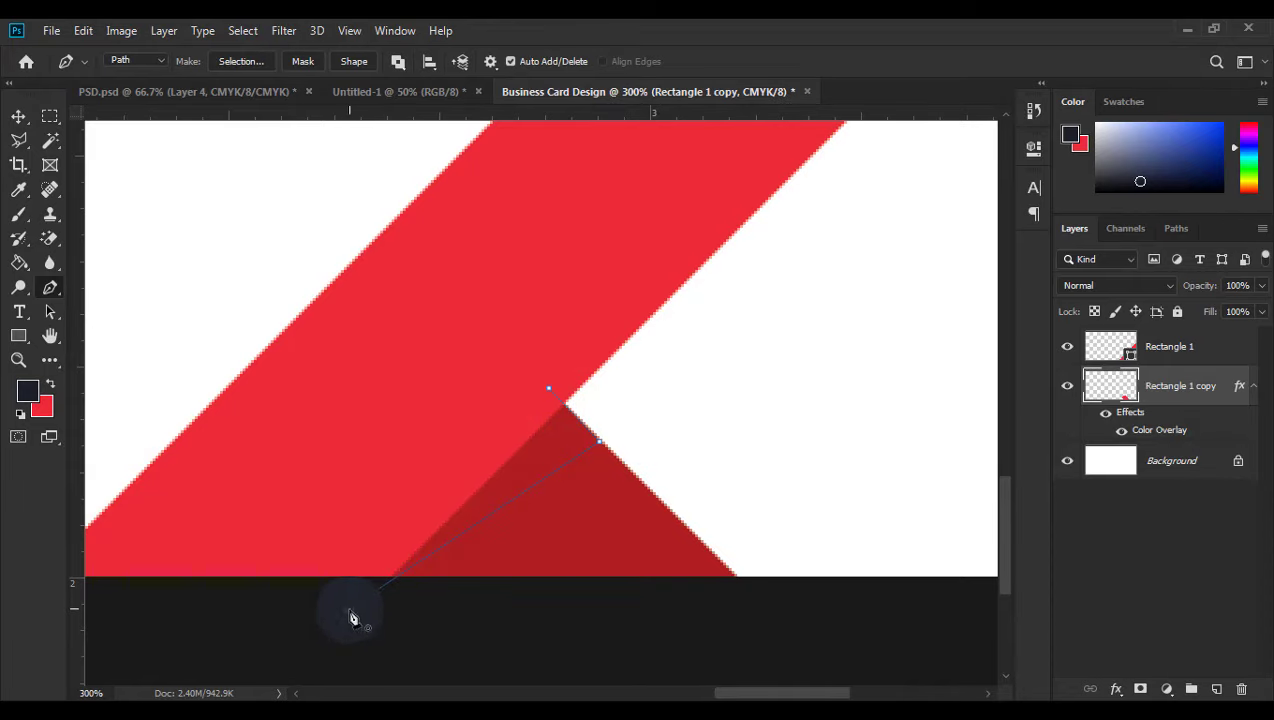
right_click(515, 479)
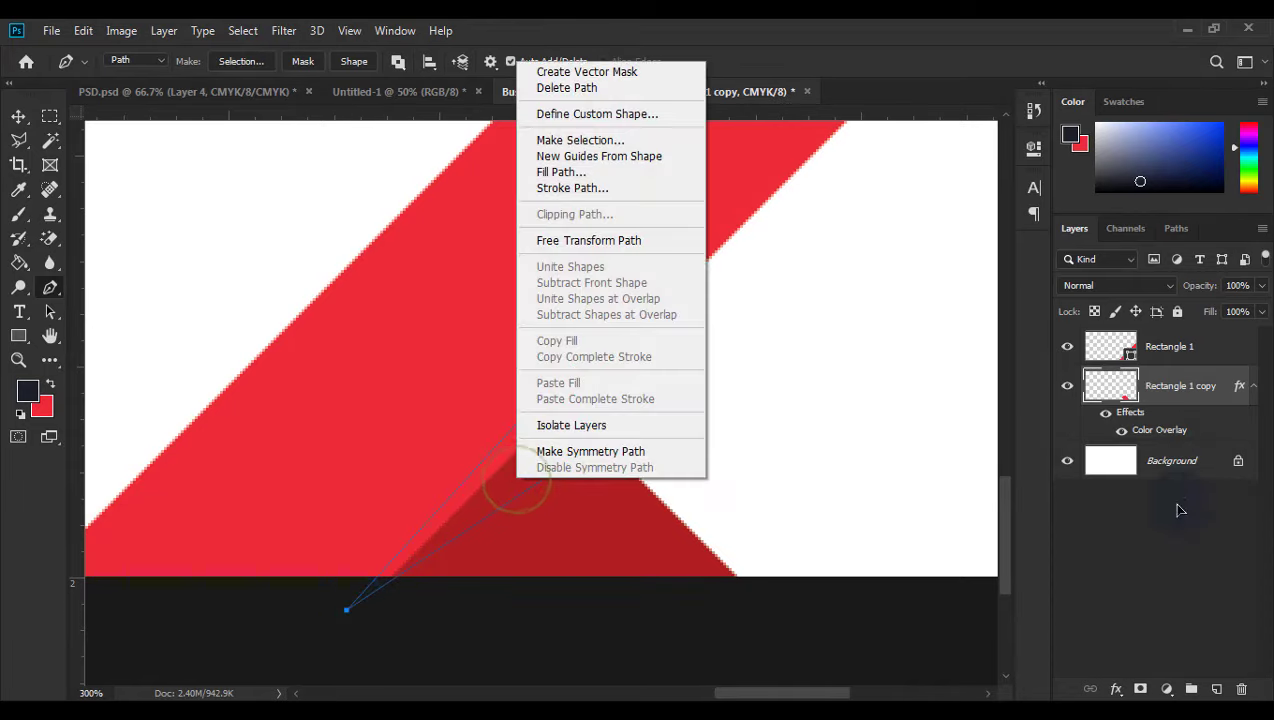
- Fill the fold path with dark grey #282828 on a new Layer 1
left_click(1183, 600)
left_click(1217, 689)
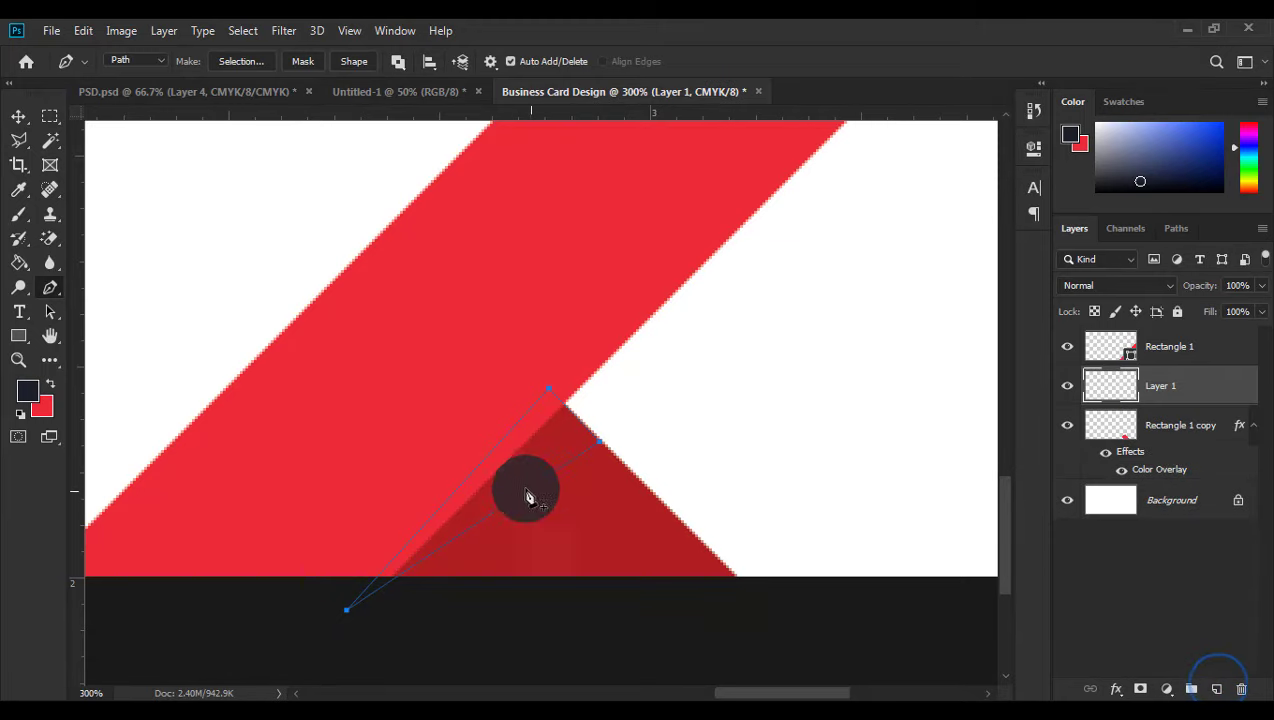
right_click(487, 462)
left_click(548, 157)
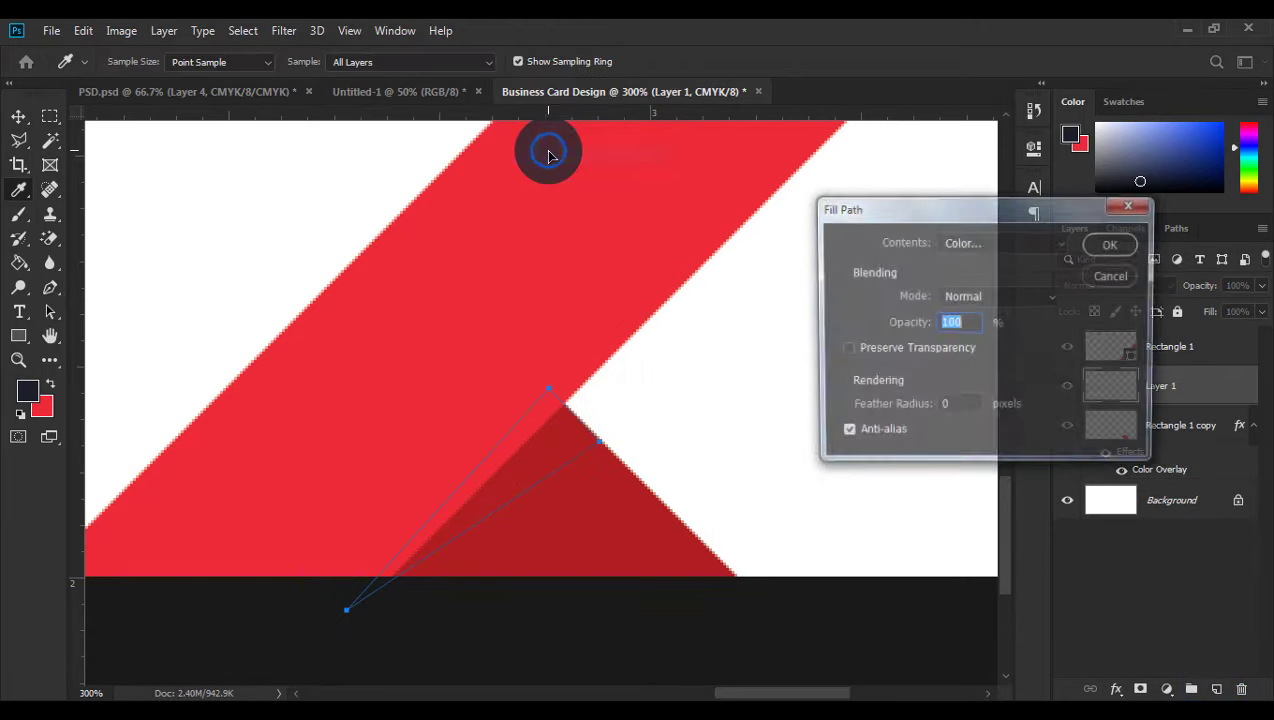
left_click(988, 241)
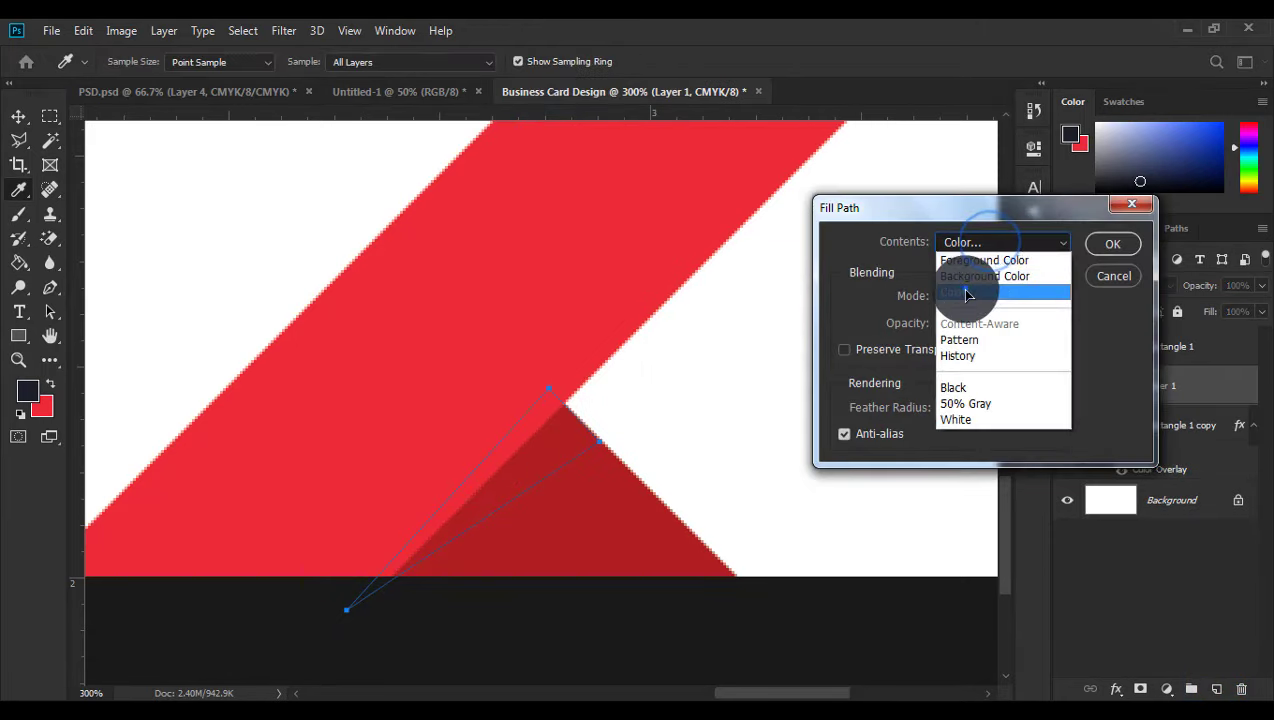
left_click(957, 292)
left_click_drag(851, 341, 760, 437)
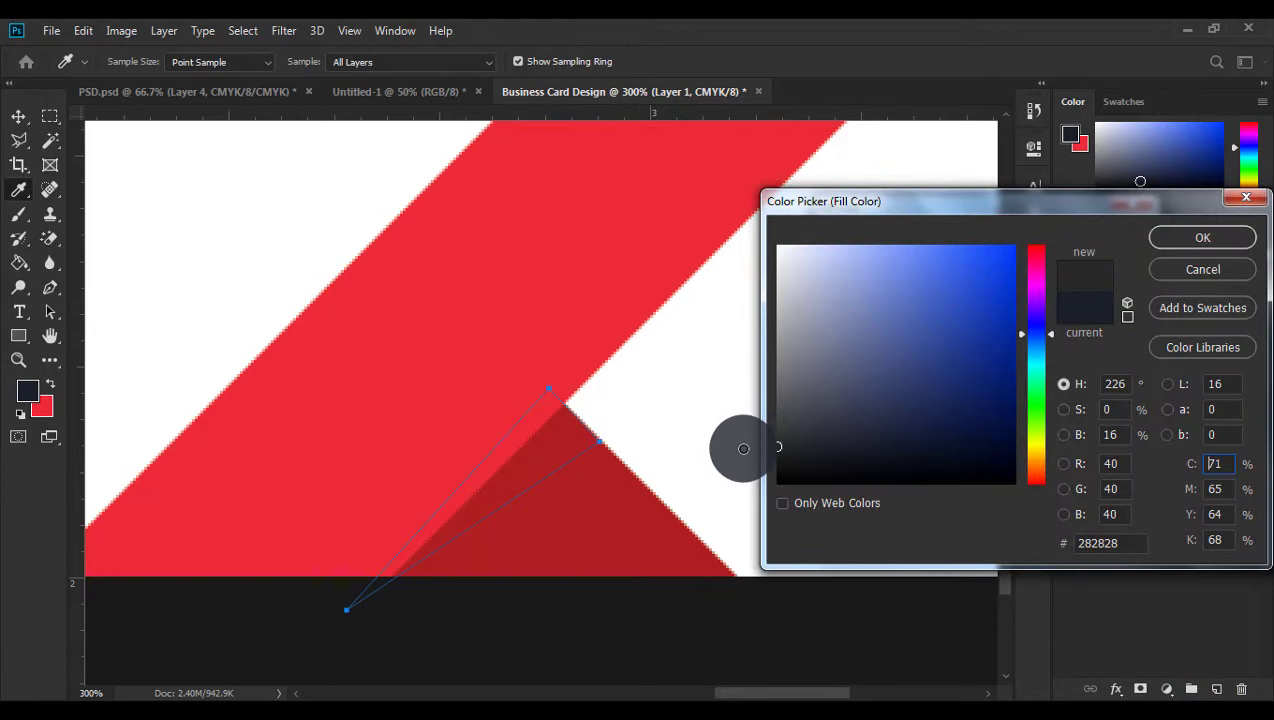
left_click(1201, 239)
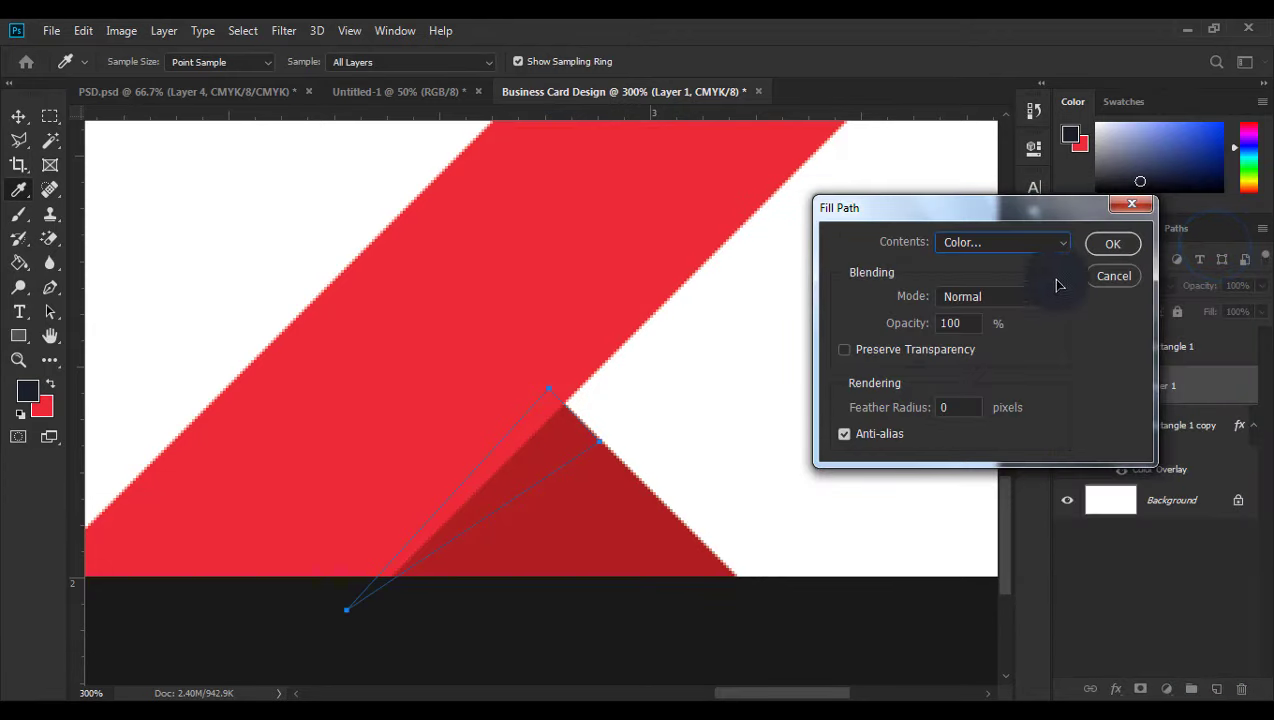
left_click(1113, 244)
- Delete the used work path
key("p")
right_click(582, 286)
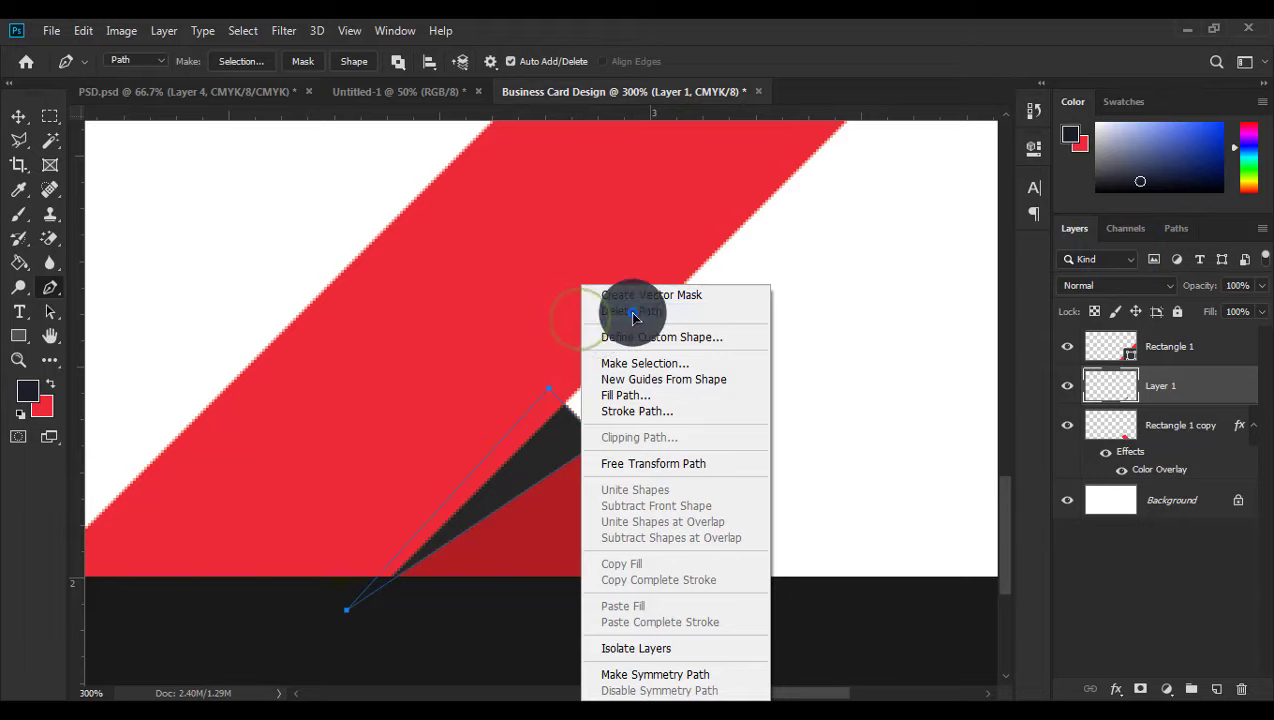
left_click(633, 313)
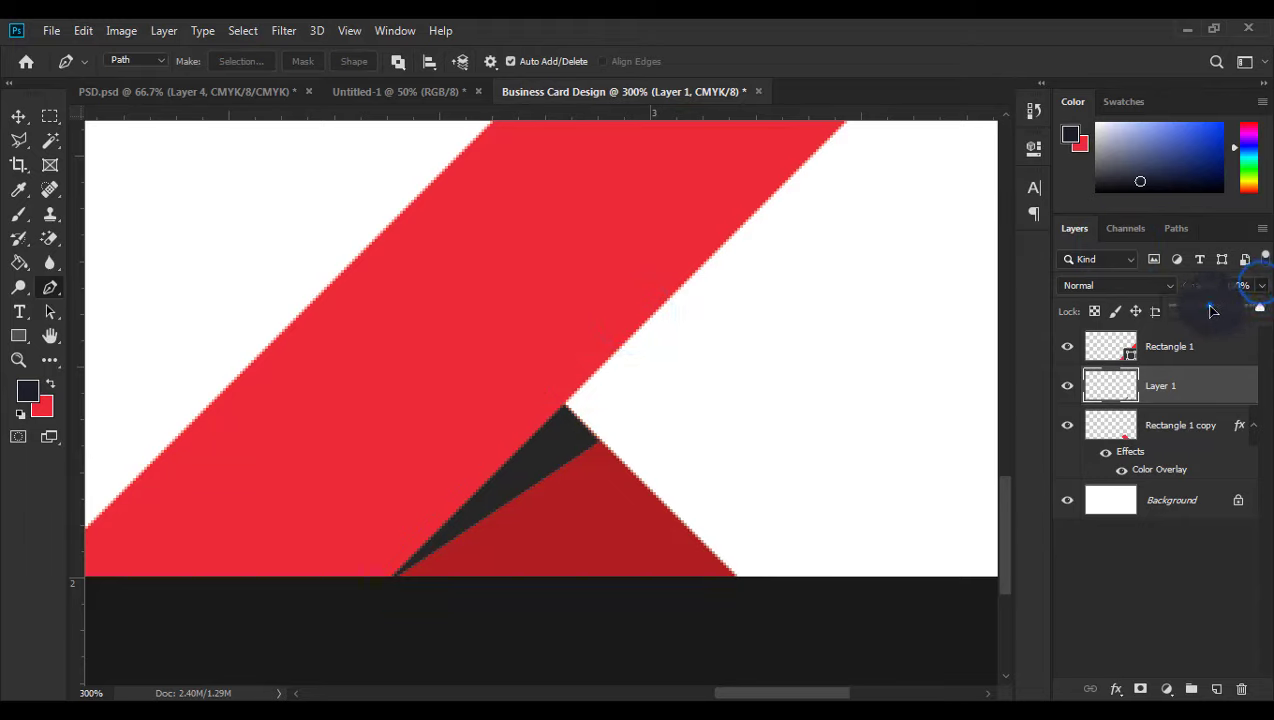
- Zoom out to the whole card and merge the stripe, fold and shadow layers into Rectangle 1
left_click_drag(1212, 311, 1209, 311)
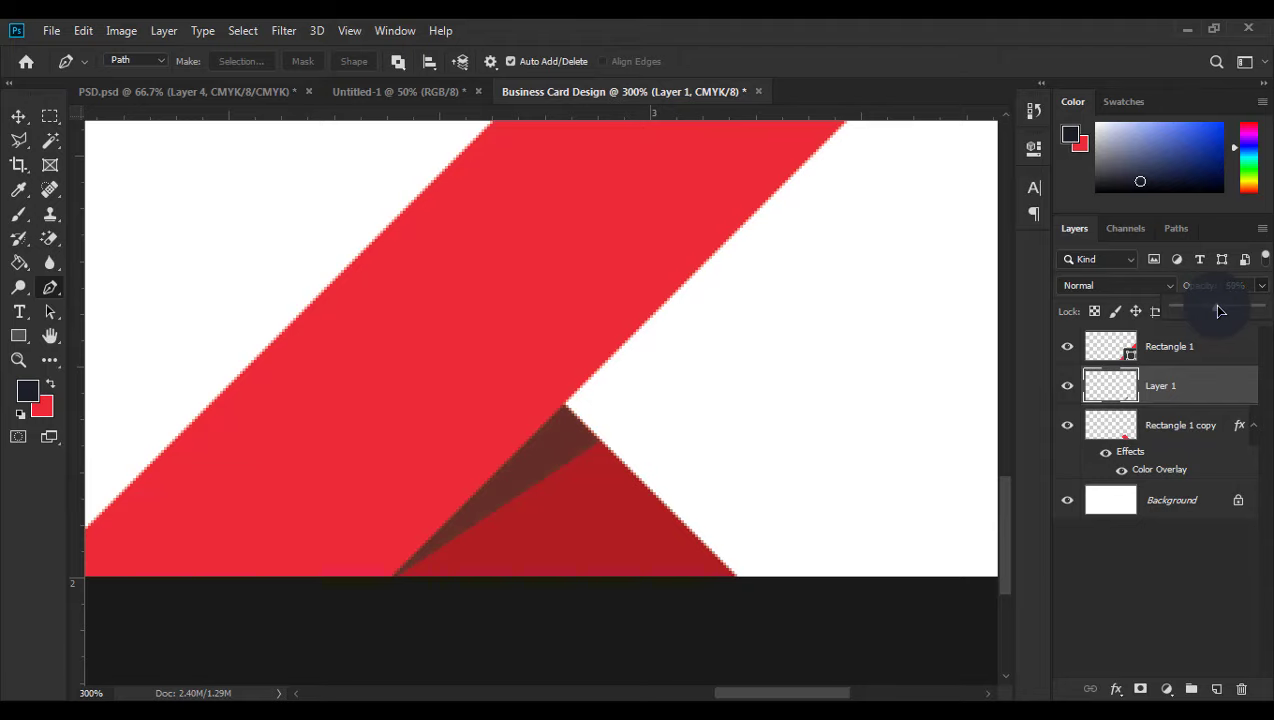
key("ctrl+minus")
key("ctrl+minus")
key("ctrl+minus")
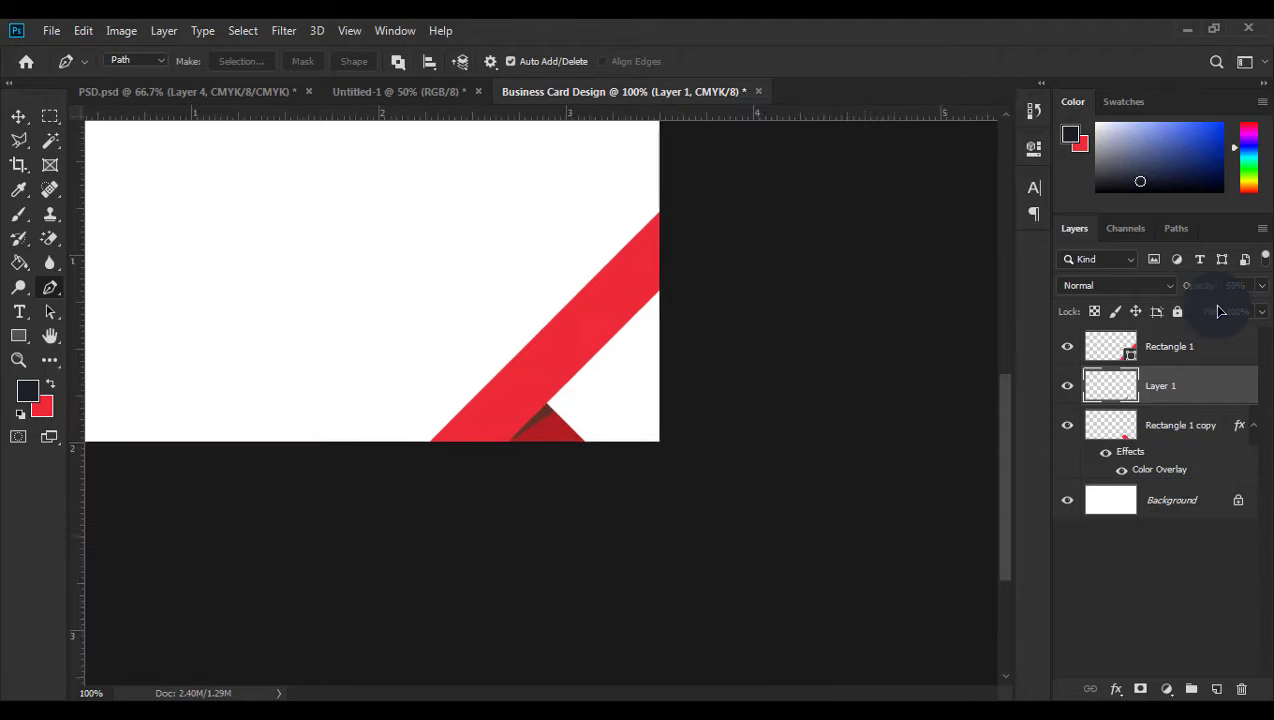
key("ctrl+minus")
left_click(1202, 346)
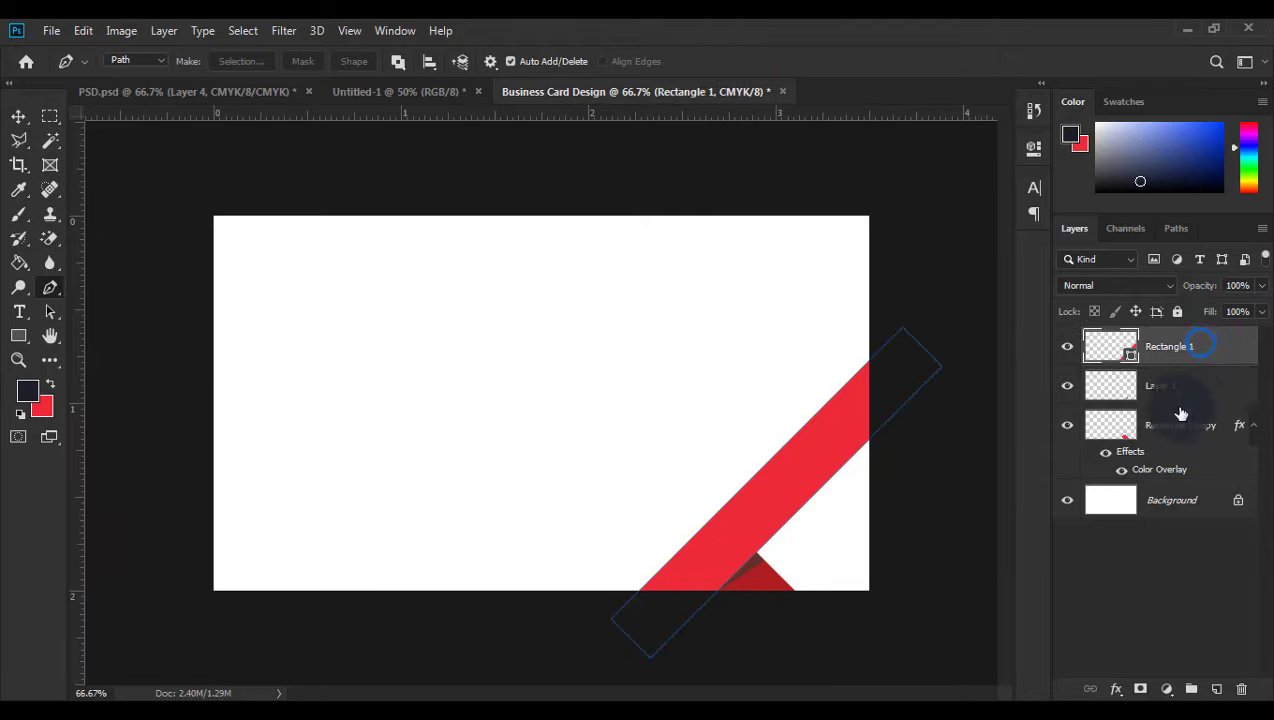
left_click(1166, 432, "ctrl")
right_click(1166, 432)
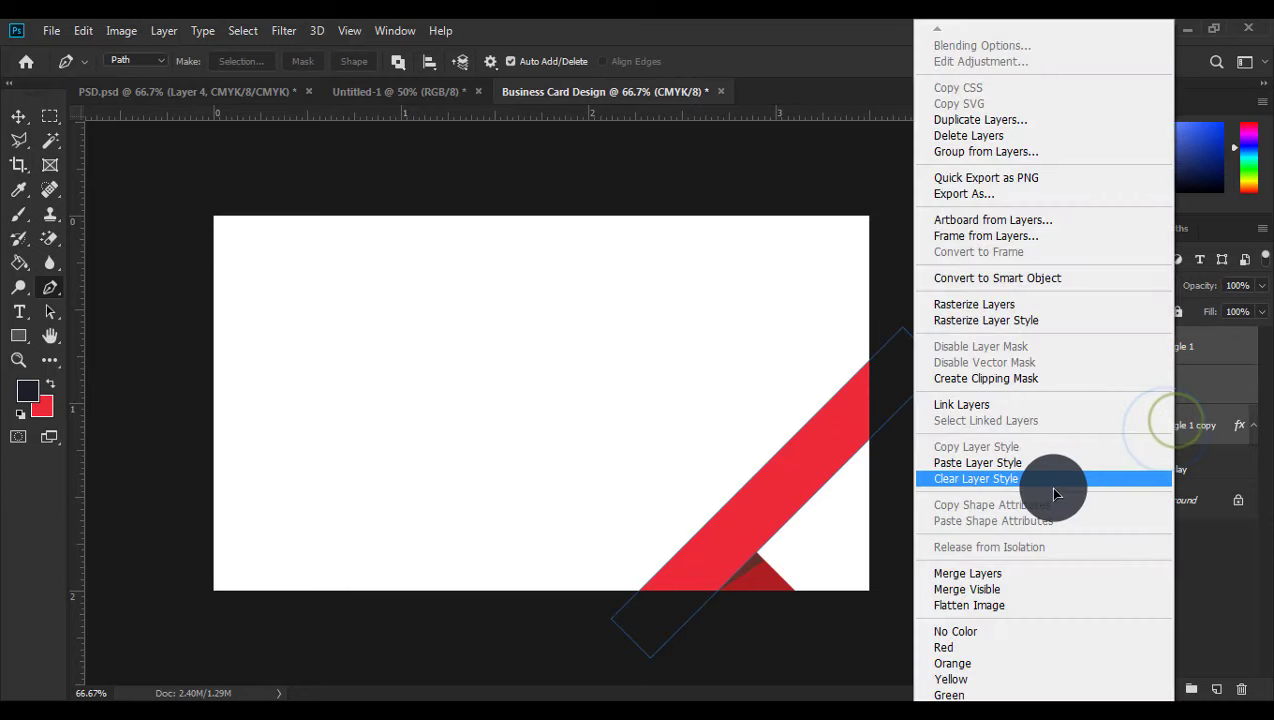
left_click(967, 573)
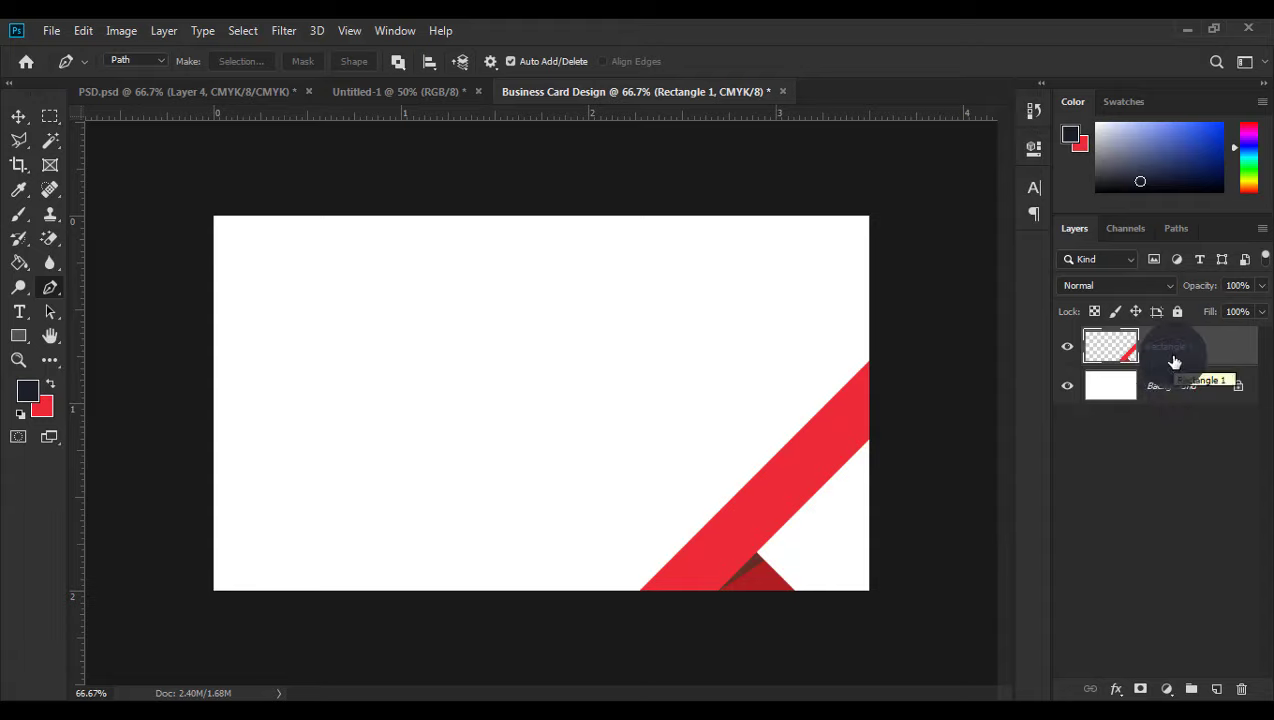
- Duplicate Rectangle 1 and shift the copy, then undo the move
right_click(1205, 342)
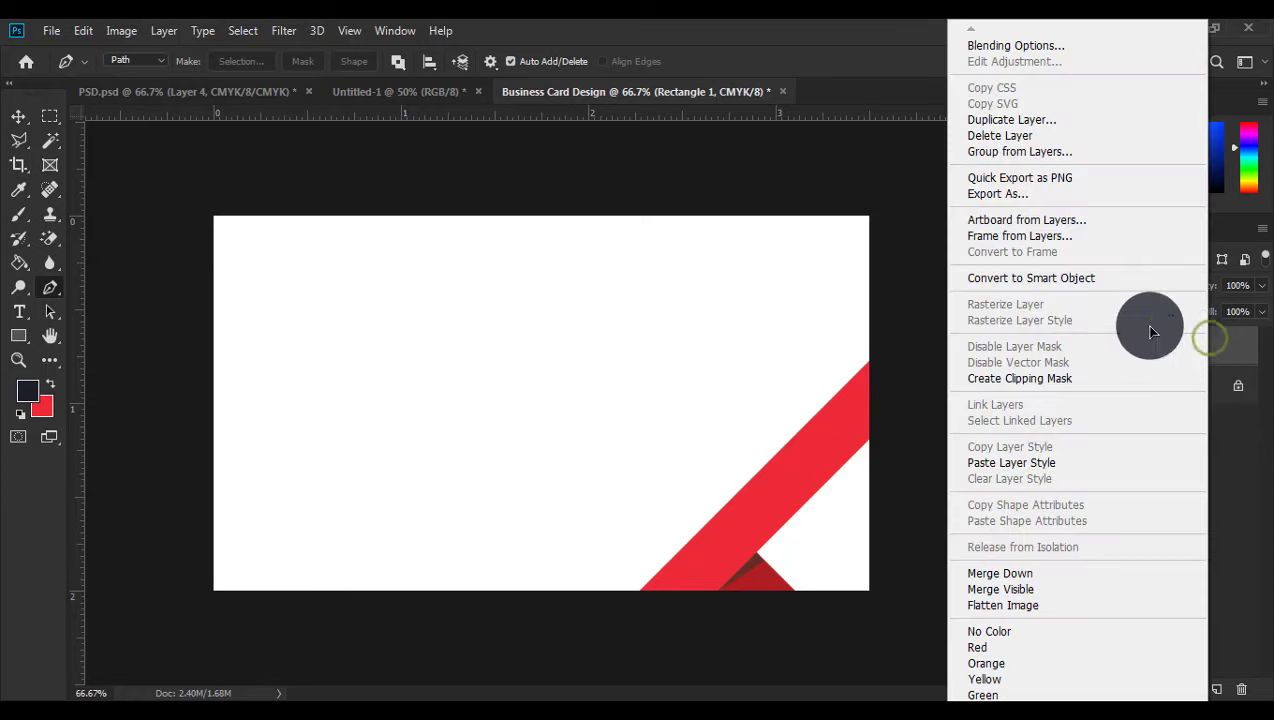
left_click(1018, 119)
left_click(1052, 302)
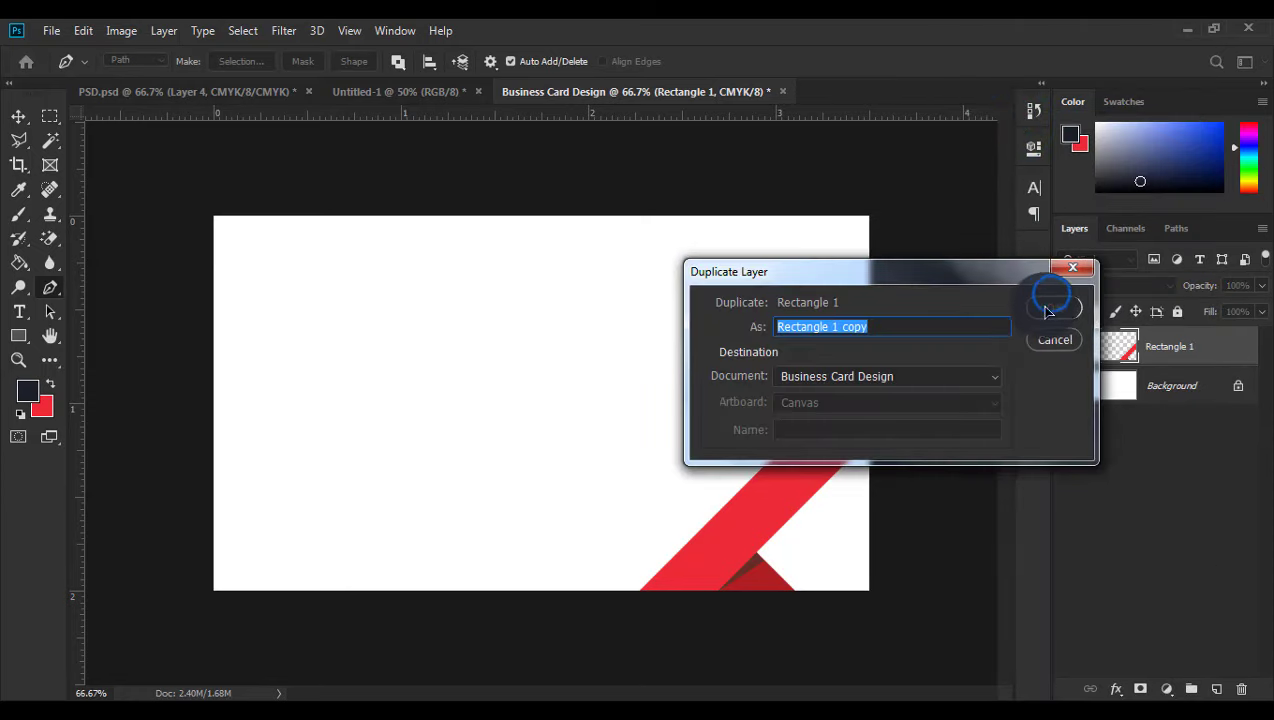
left_click(18, 119)
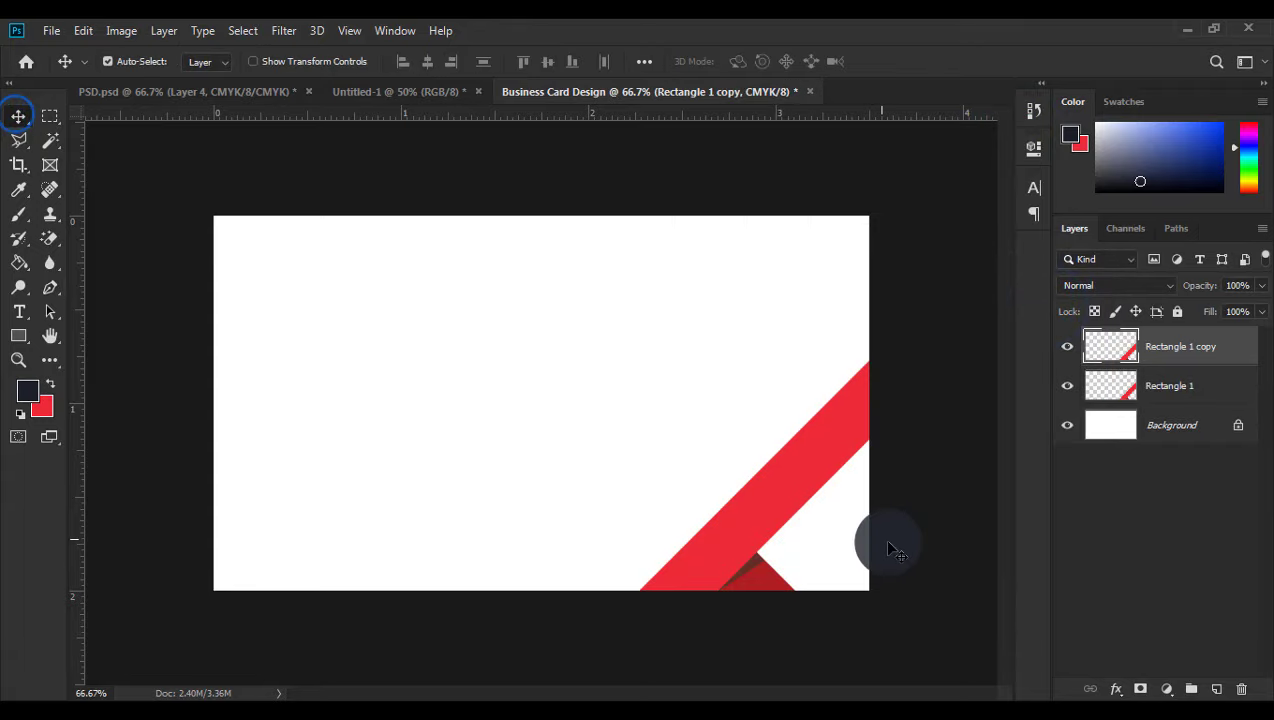
mouse_move(808, 498)
left_mouse_down()
mouse_move(470, 388)
mouse_move(697, 453)
left_mouse_up()
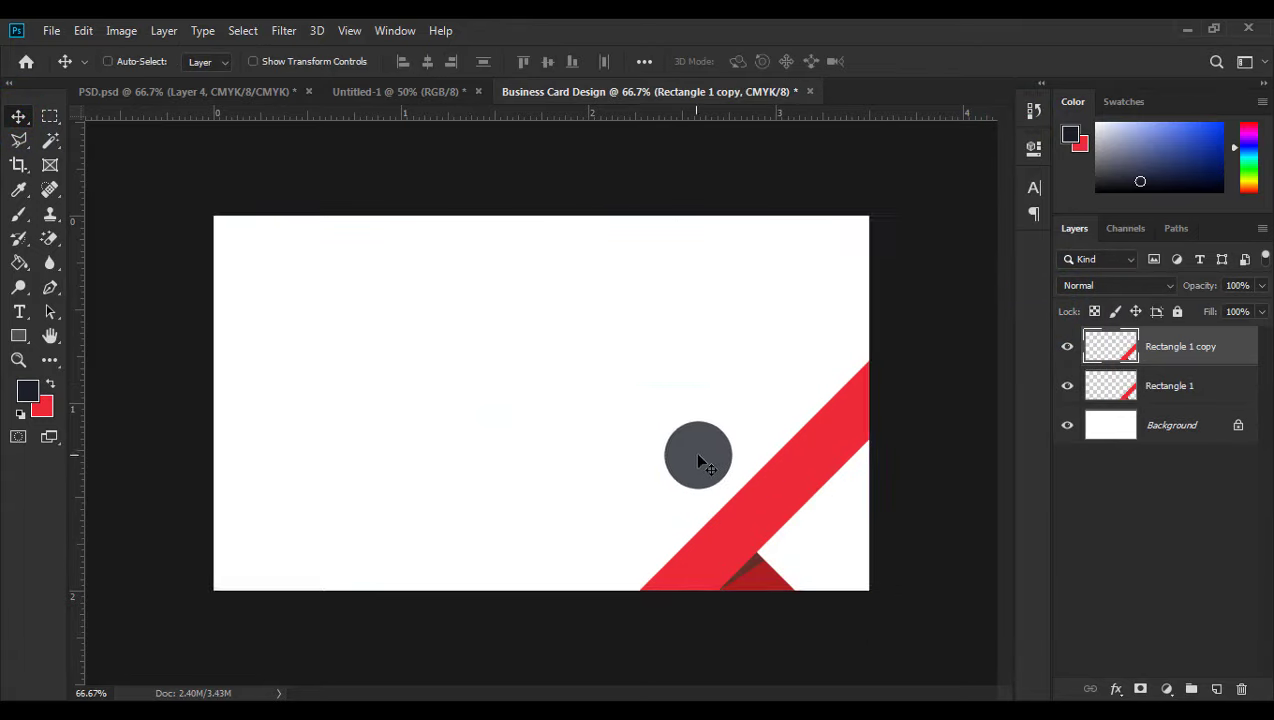
key("ctrl+z")
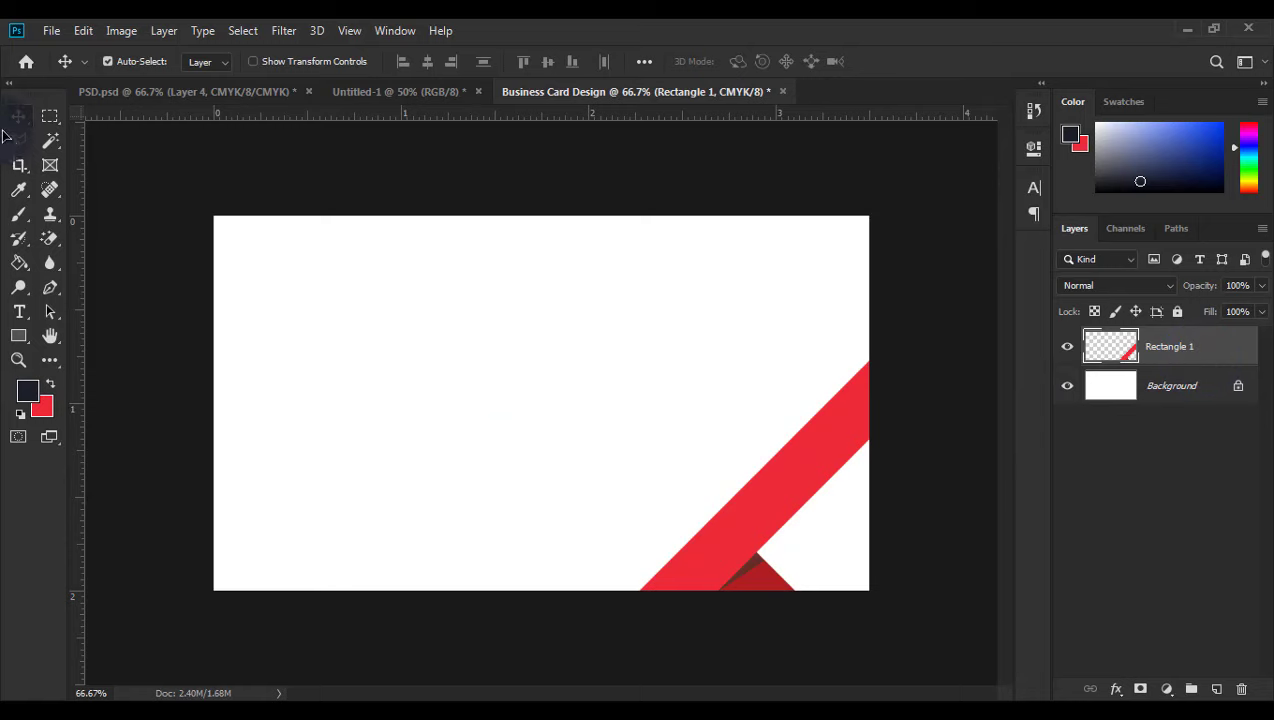
- Cut the stripe within the card area onto Layer 1 and delete the leftover Rectangle 1
left_click(50, 118)
left_click_drag(840, 618, 176, 182)
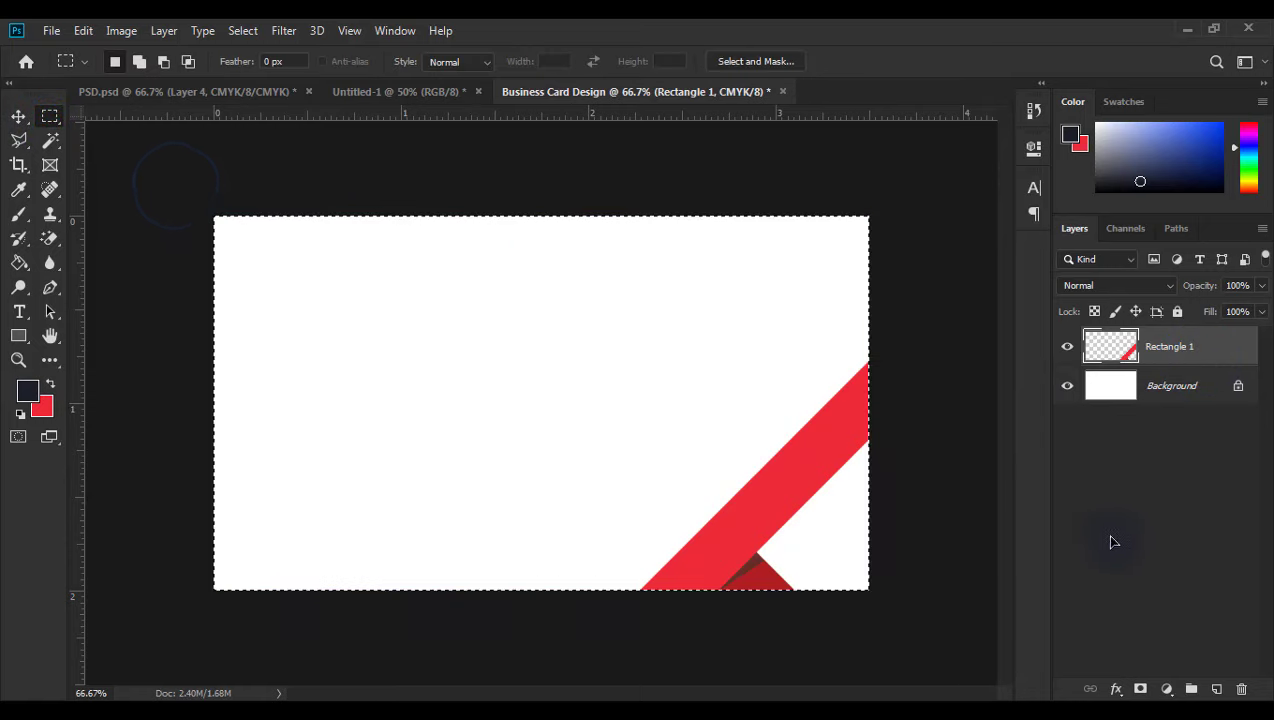
right_click(792, 385)
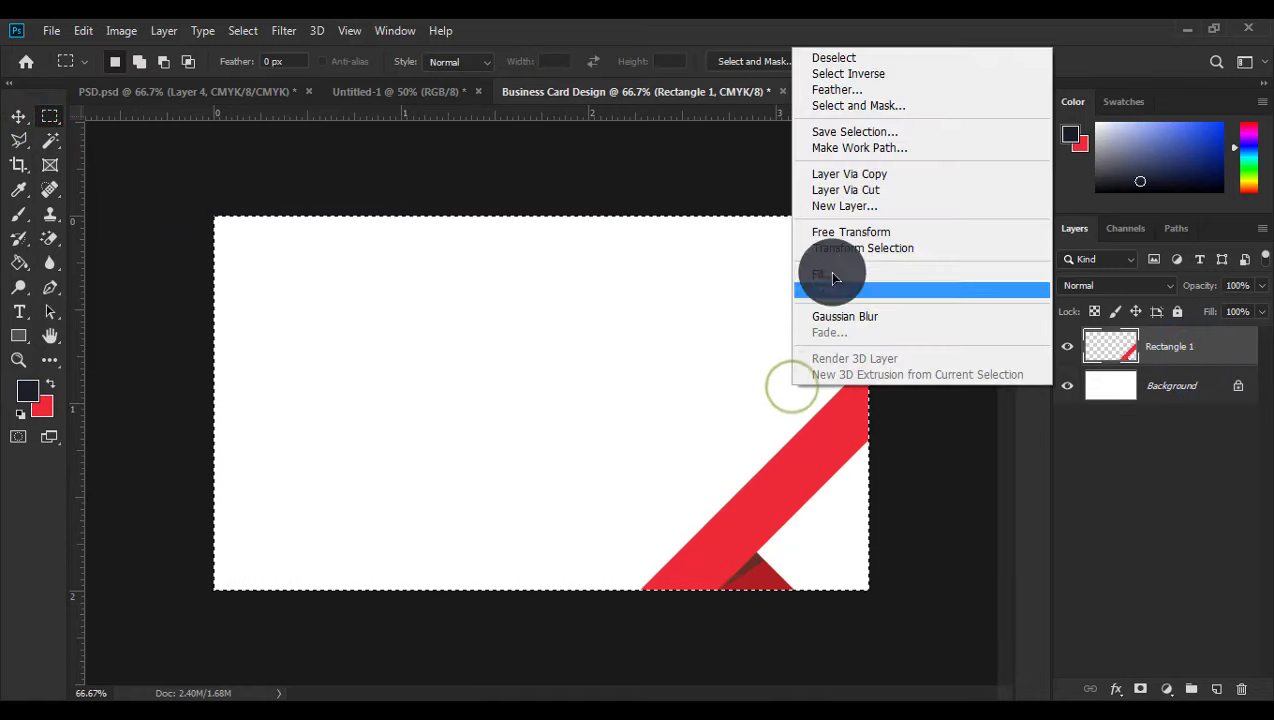
left_click(833, 189)
left_click(1185, 385)
key("Delete")
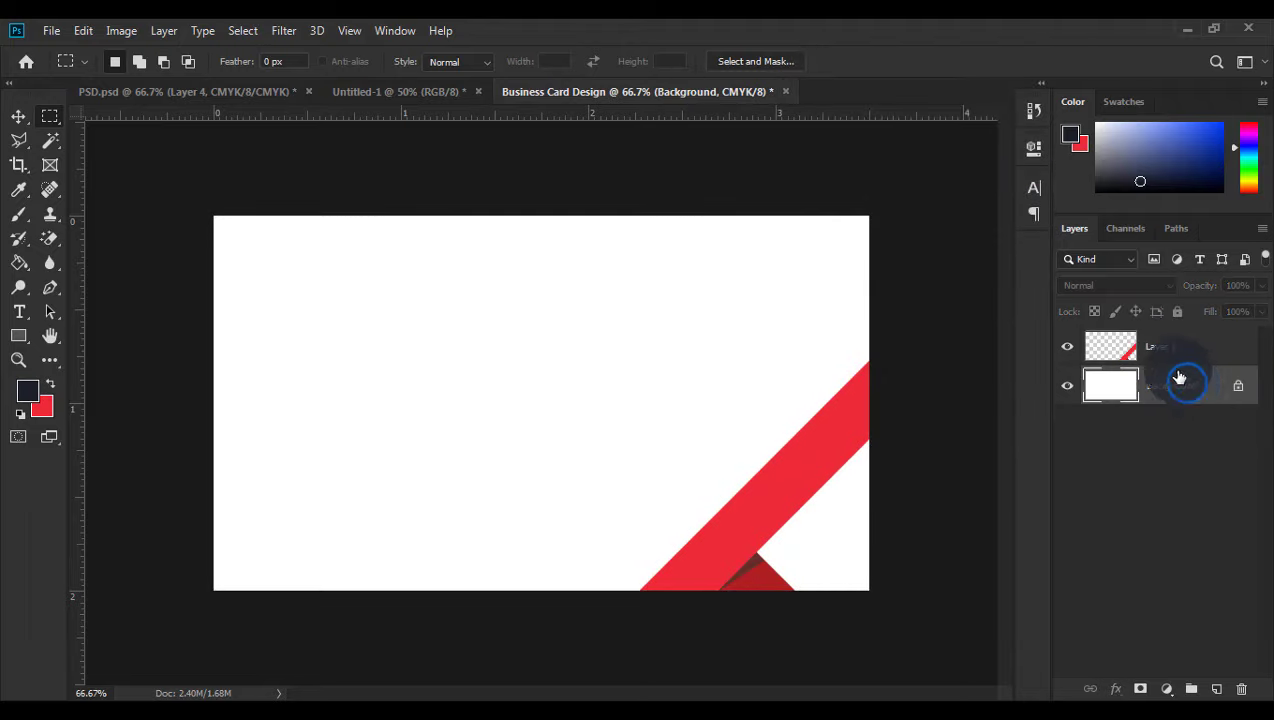
left_click(1165, 347)
left_click(18, 116)
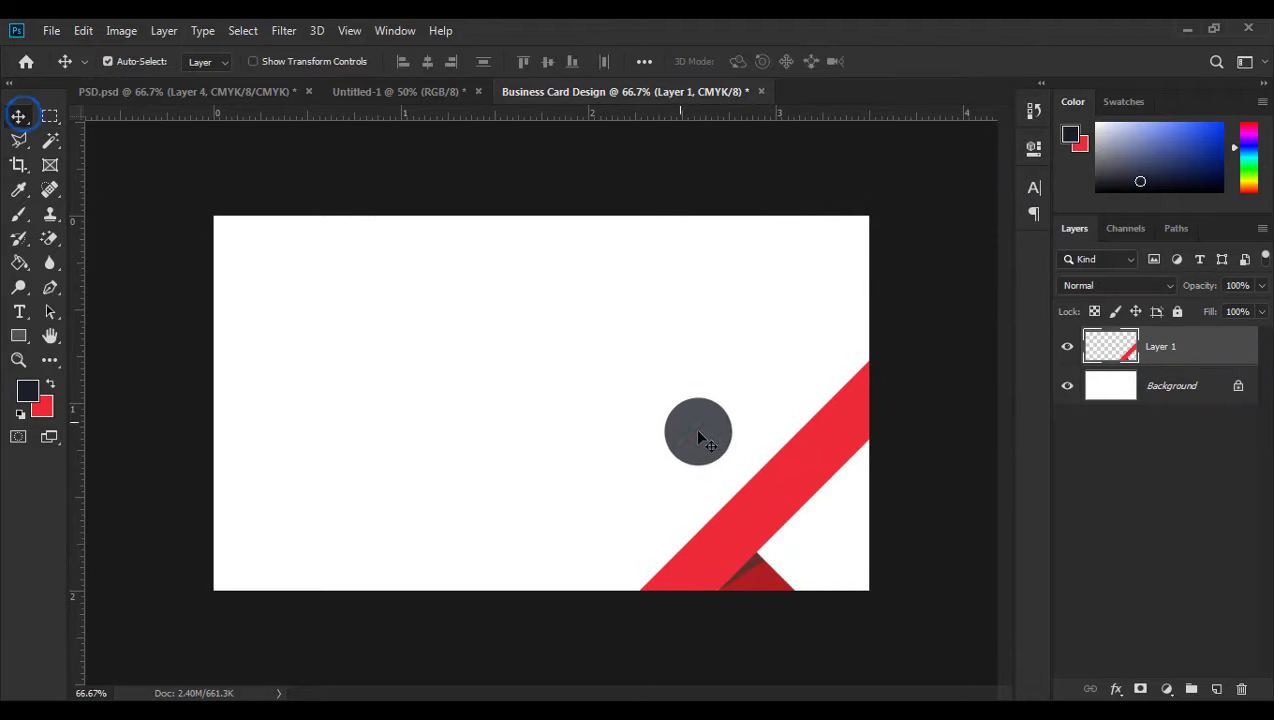
left_click_drag(790, 463, 566, 401)
key("ctrl+z")
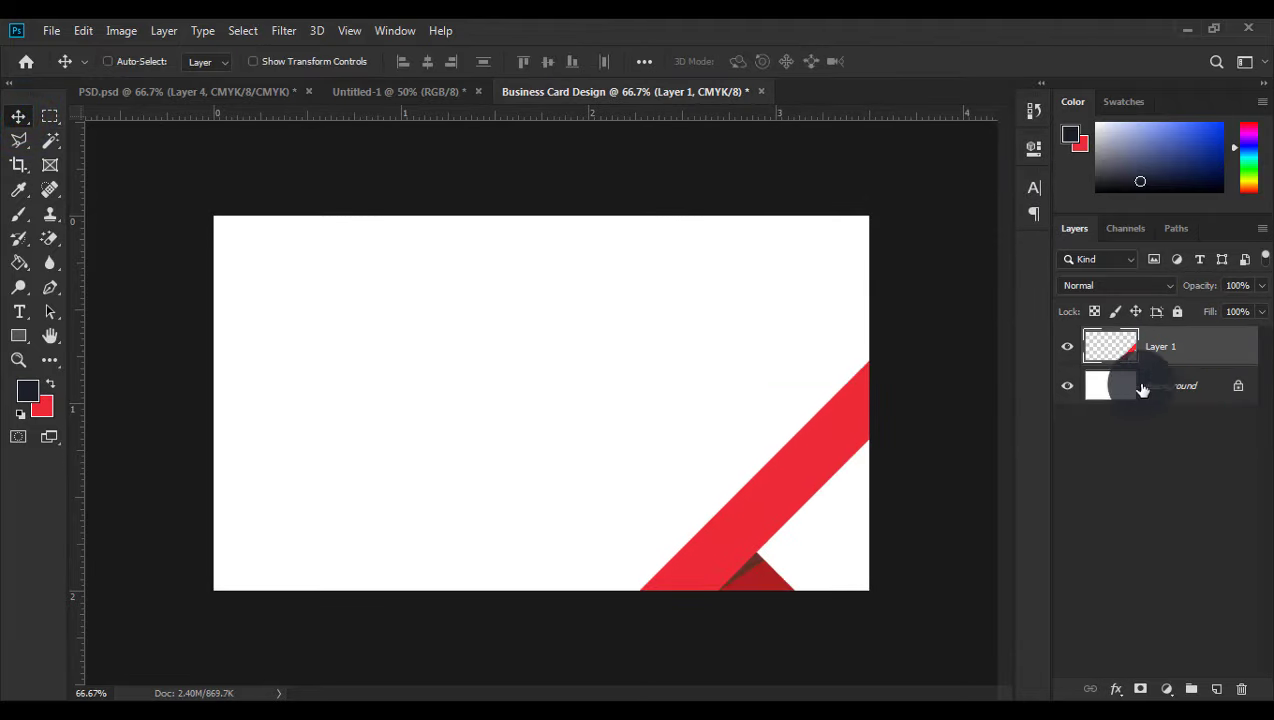
- Duplicate Layer 1 and rotate the copy into a mirrored stripe in the top-left corner
right_click(1150, 352)
left_click(943, 120)
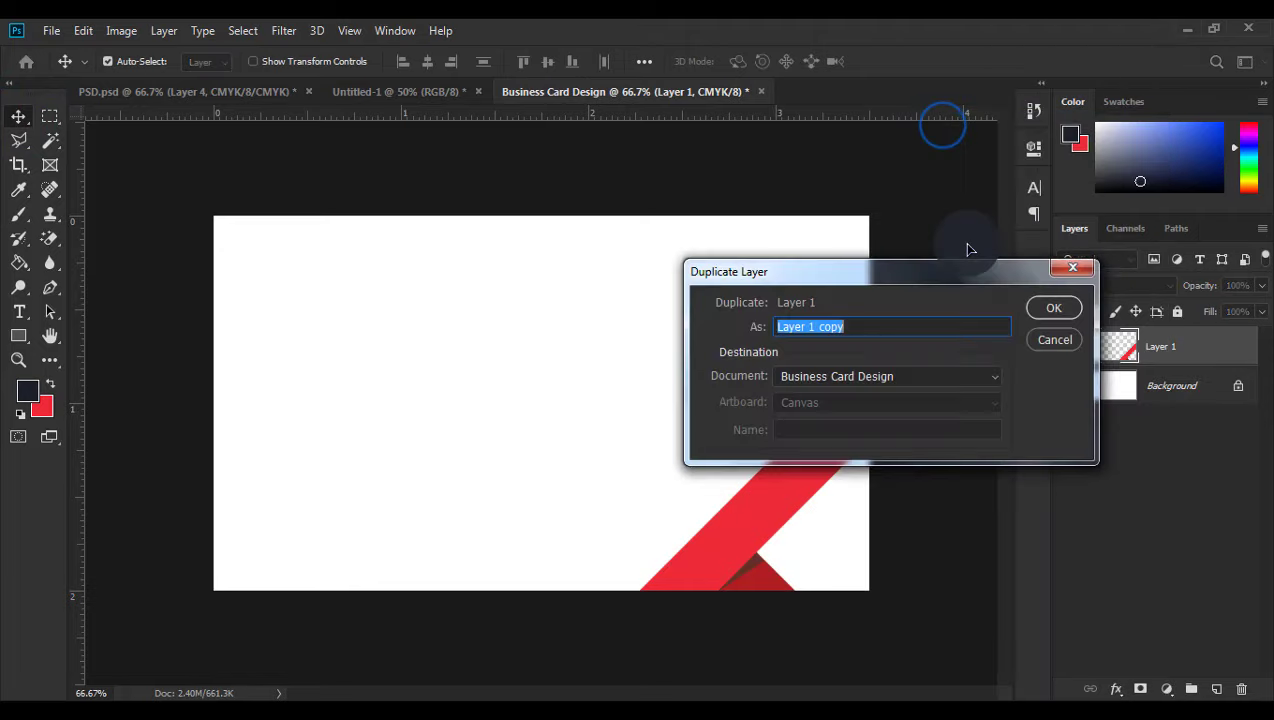
left_click(1050, 306)
left_click_drag(879, 412, 468, 364)
key("ctrl+t")
left_click_drag(536, 514, 404, 220)
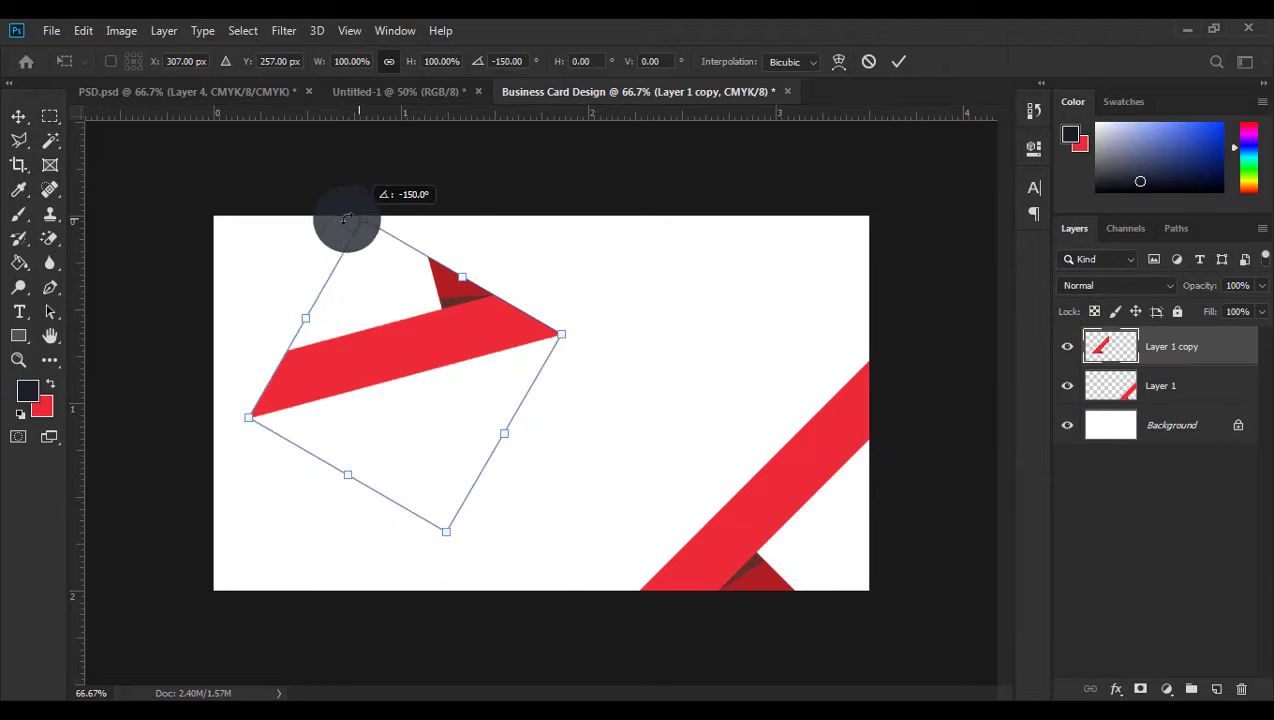
left_click_drag(404, 220, 282, 247)
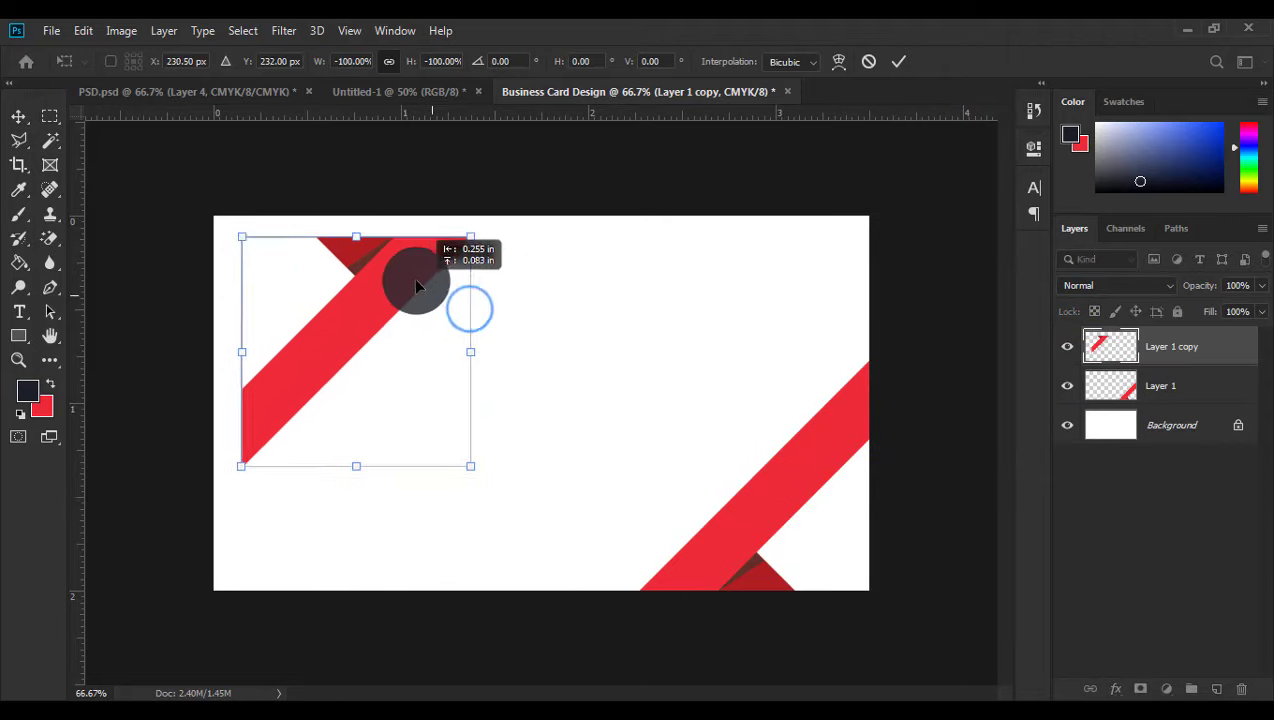
left_click_drag(453, 309, 389, 270)
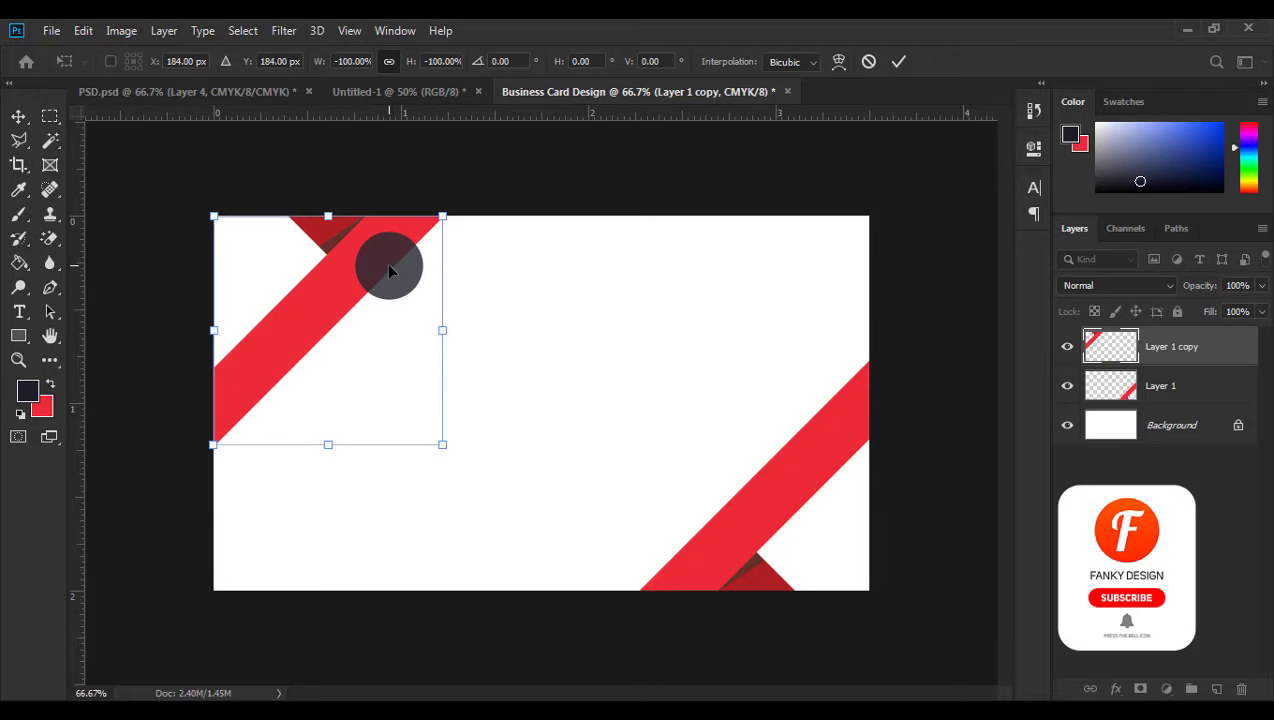
key("Return")
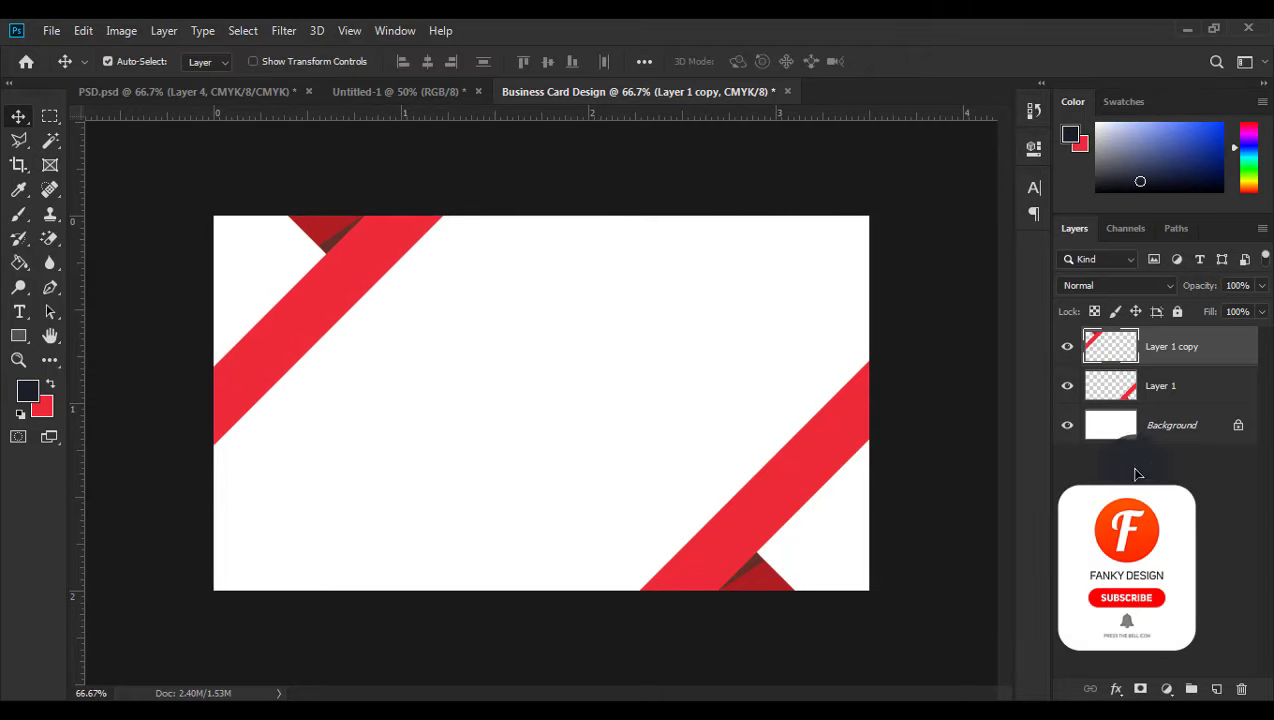
- Add a dark navy #1b1f2a Solid Color fill layer above the Background
left_click(1150, 428)
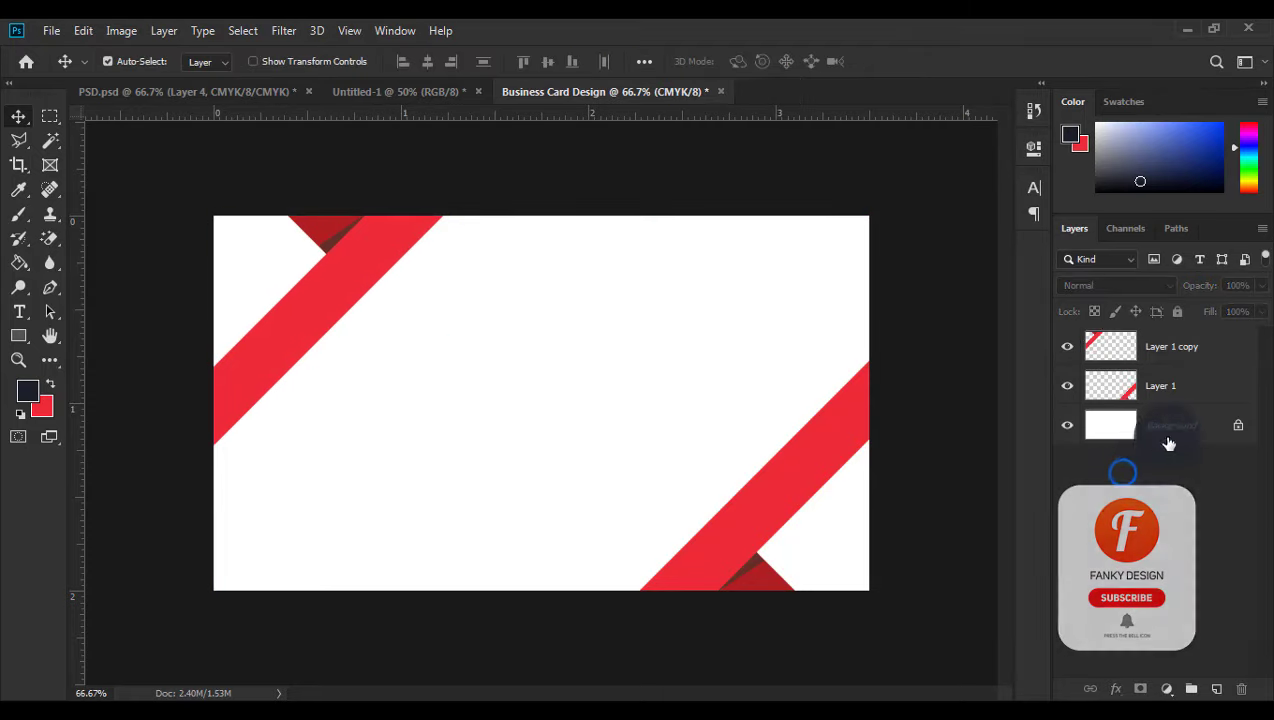
left_click(1166, 689)
left_click(1150, 360)
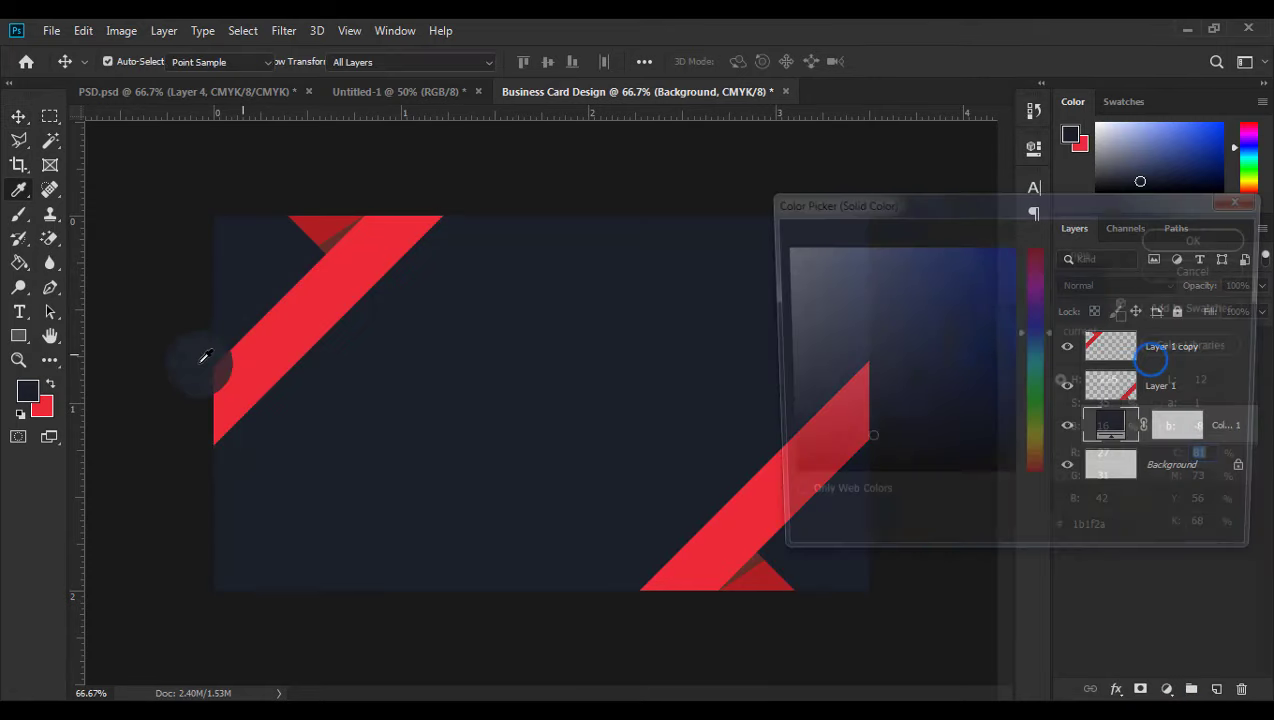
left_click(1190, 237)
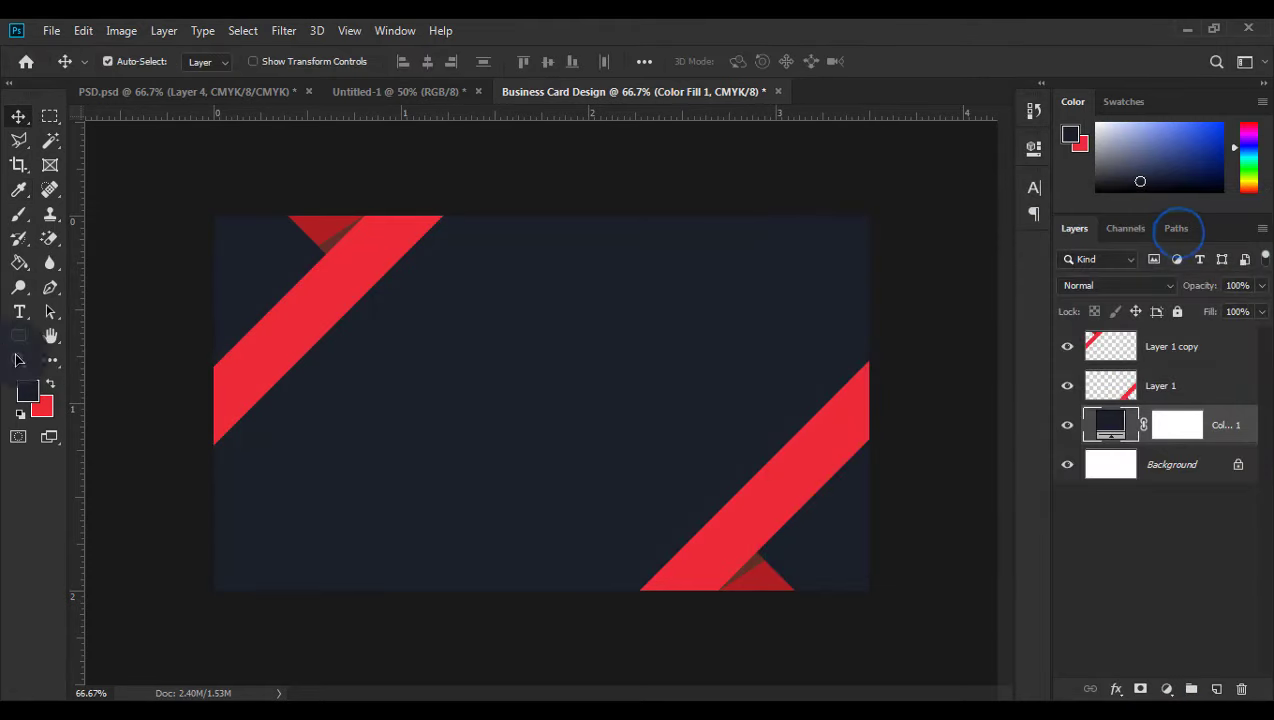
left_click(50, 289)
- Trace a closed pen path over the card's top-left corner beside the stripe
left_click(196, 411)
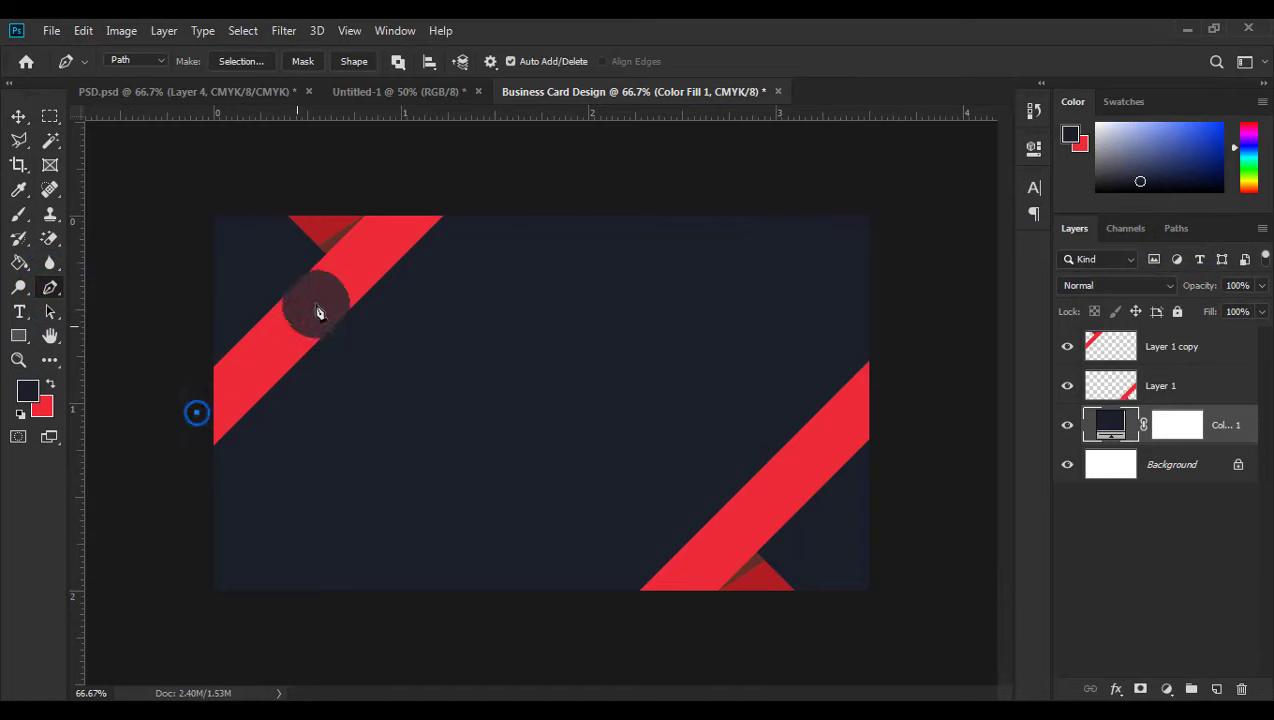
left_click(202, 177)
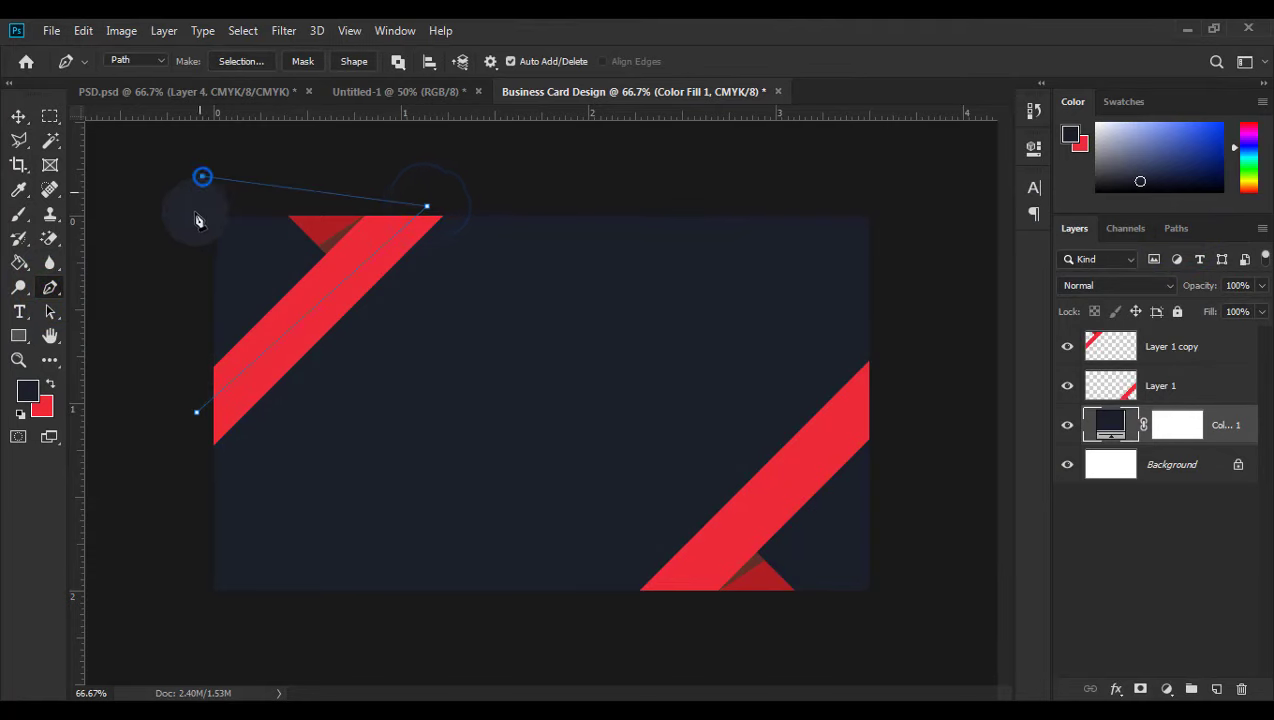
left_click(179, 323)
left_click(196, 413)
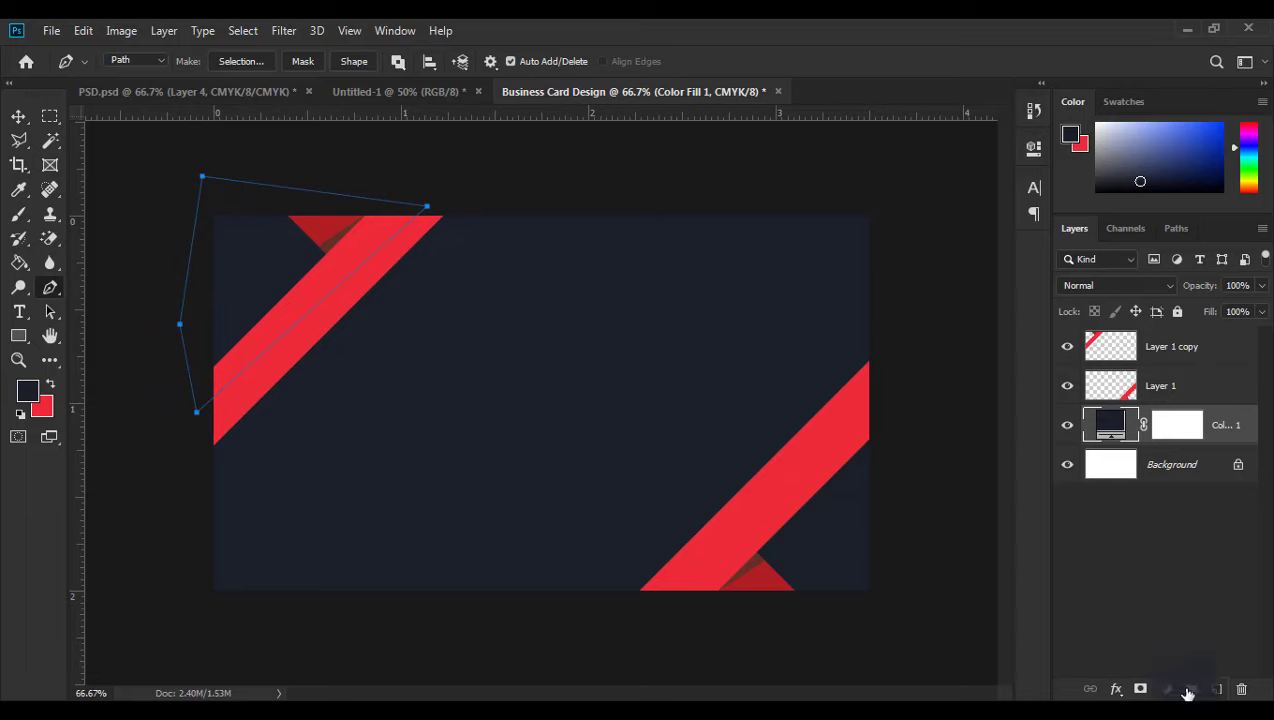
left_click(1188, 691)
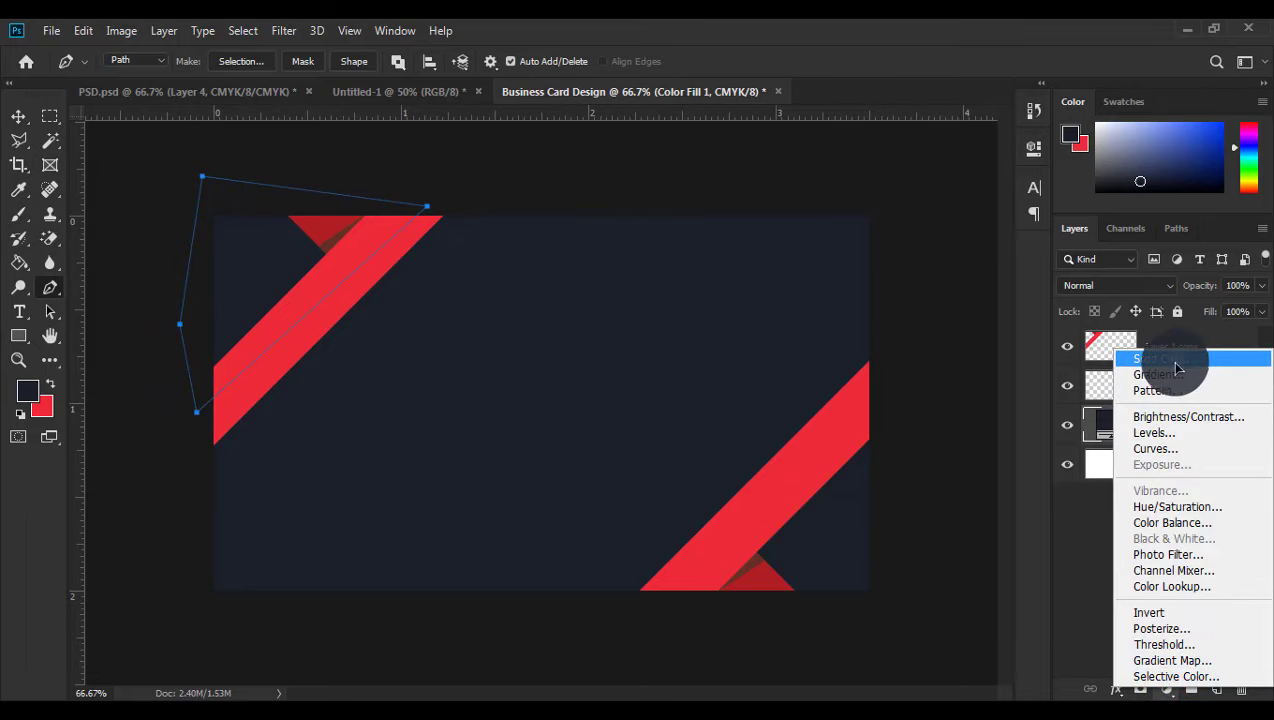
left_click(1104, 516)
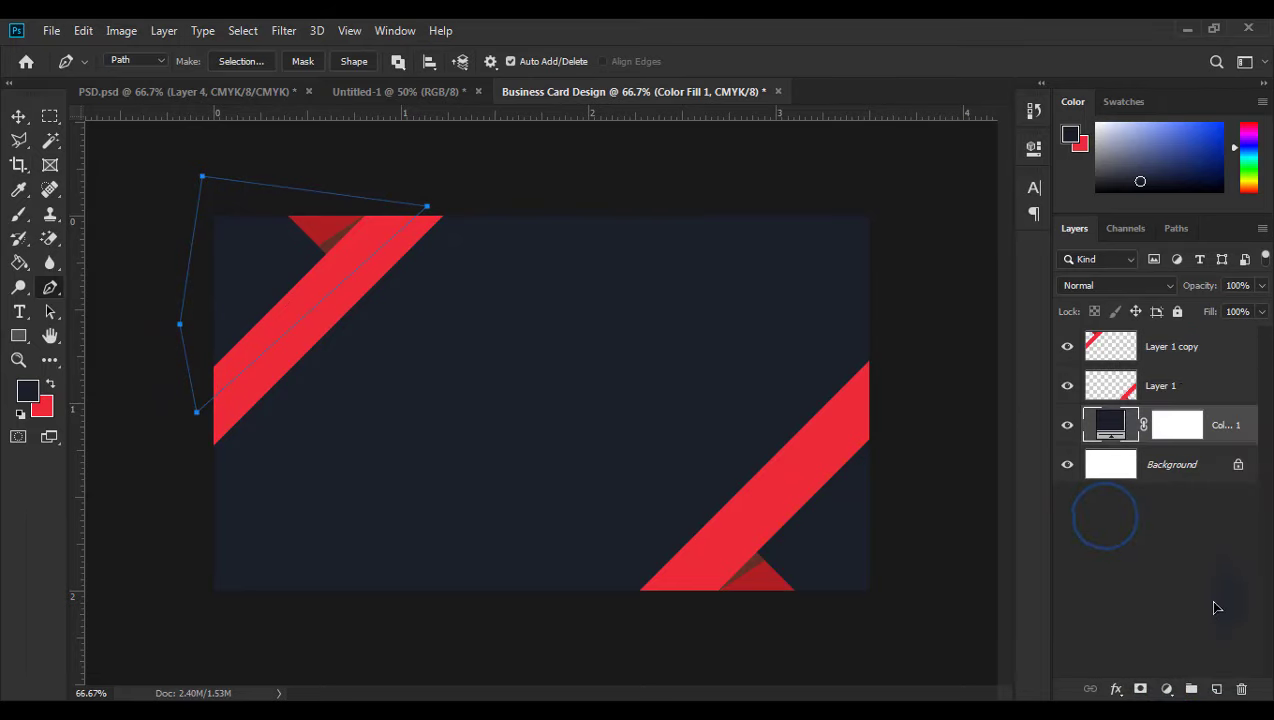
- Fill the corner path with white on a new Layer 2, then delete the path
left_click(1217, 689)
right_click(253, 268)
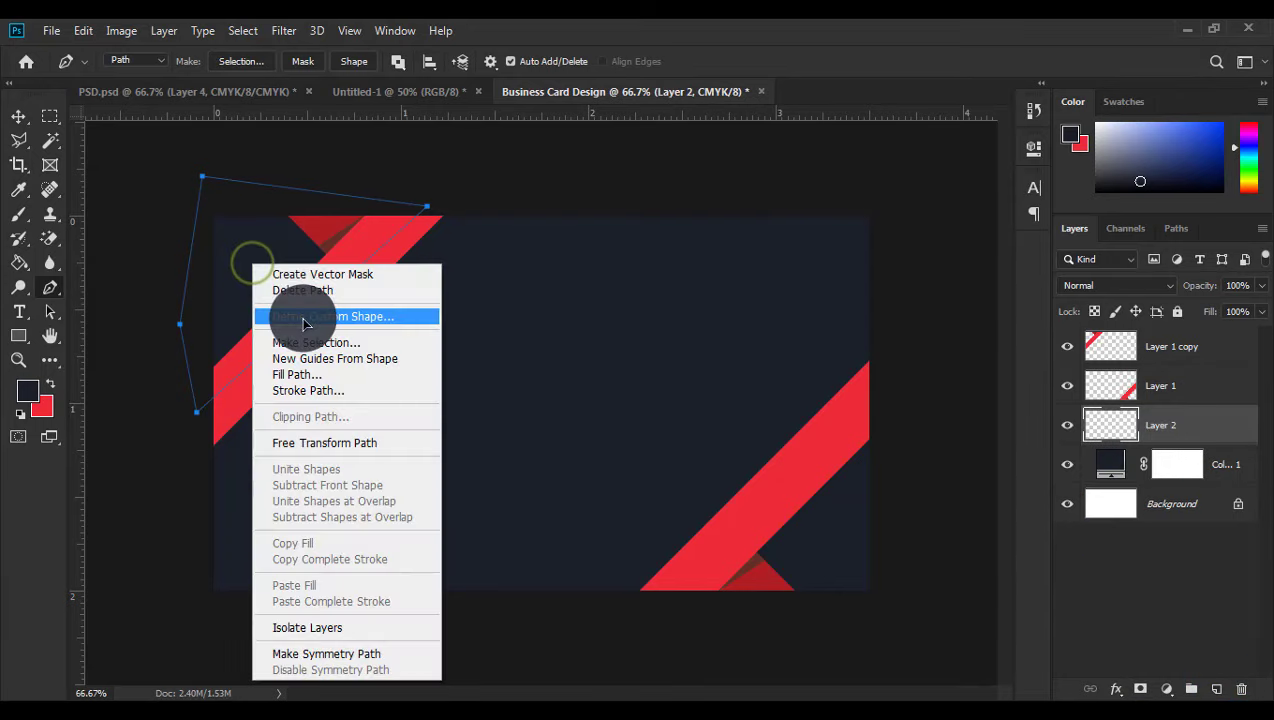
left_click(308, 366)
left_click(965, 260)
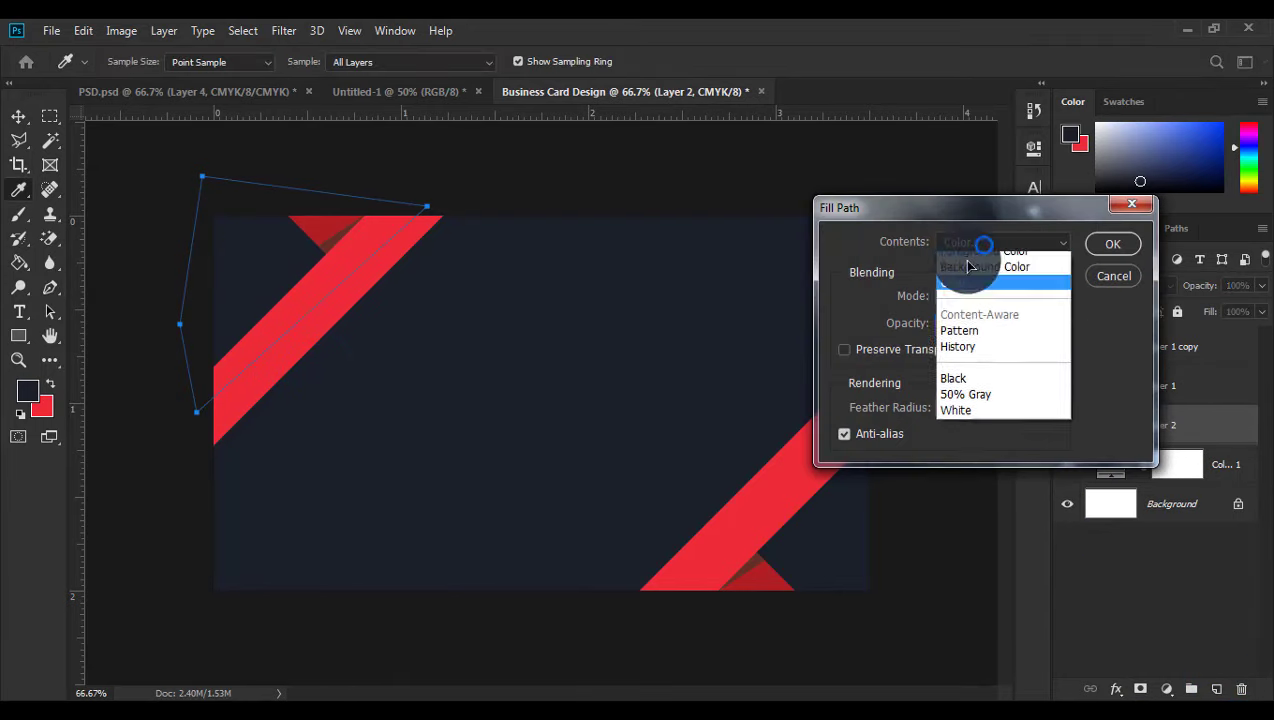
left_click(967, 284)
left_click_drag(826, 280, 655, 182)
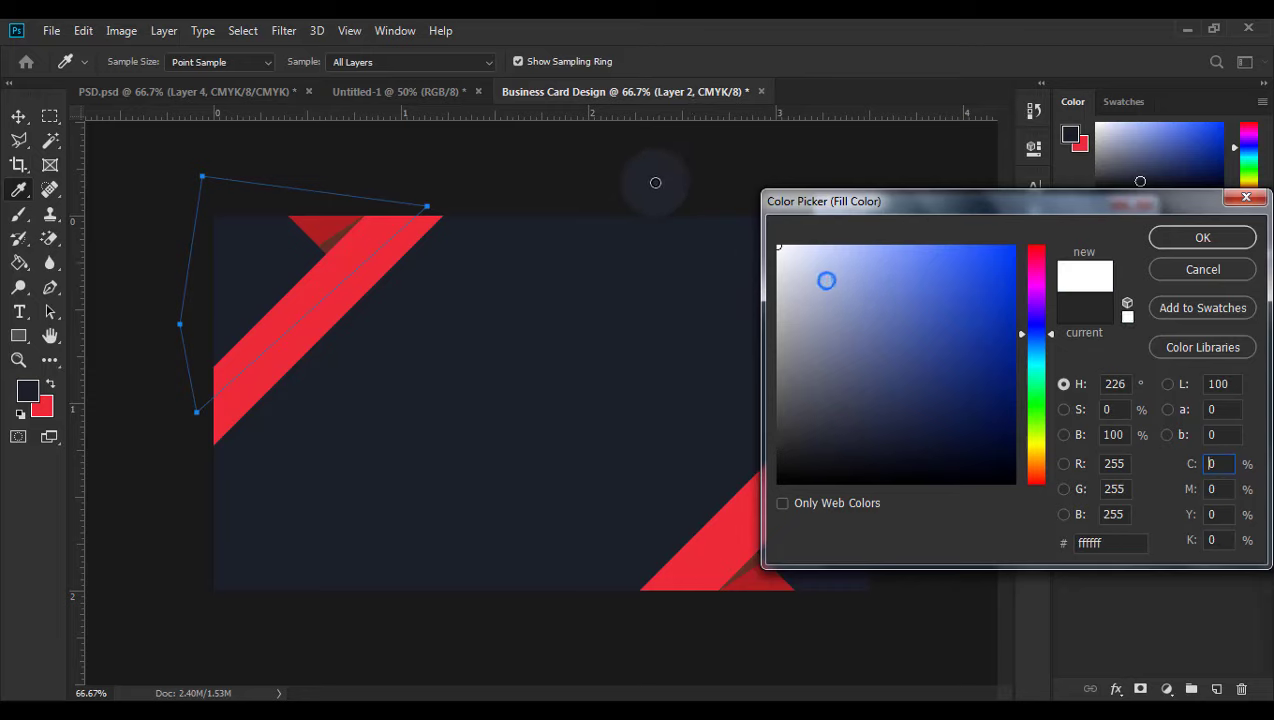
left_click(1203, 238)
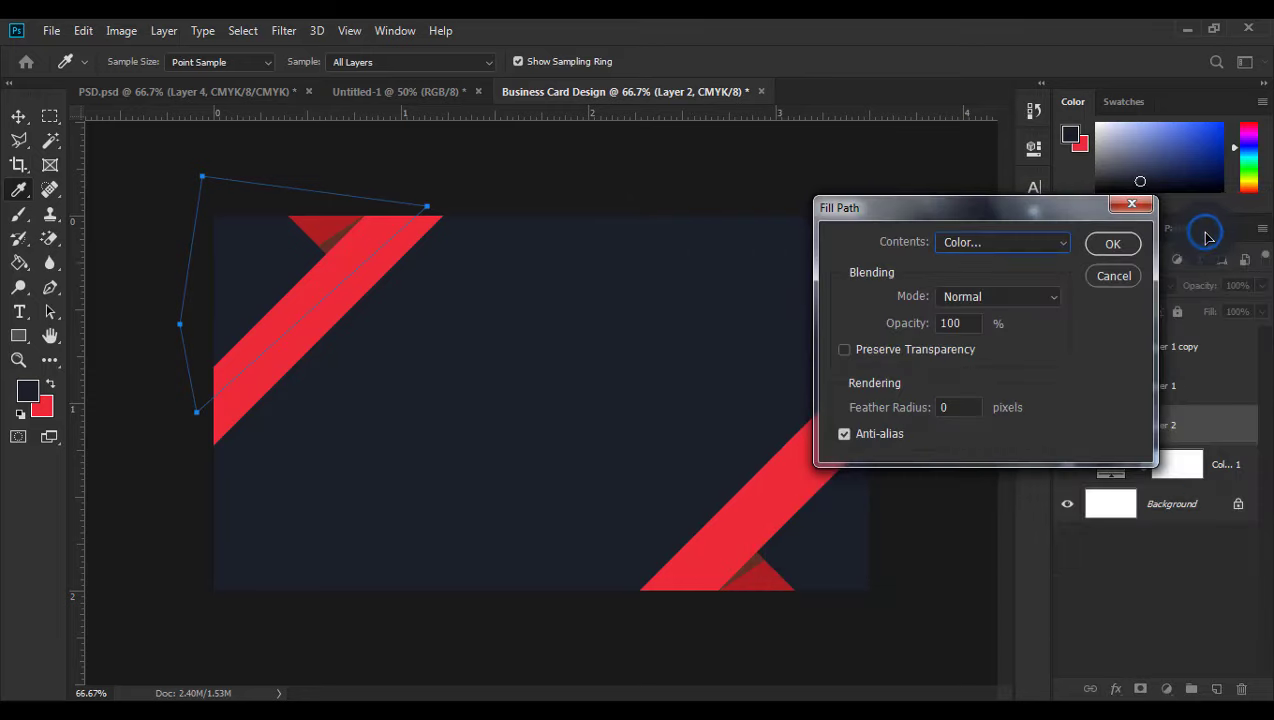
left_click(1113, 241)
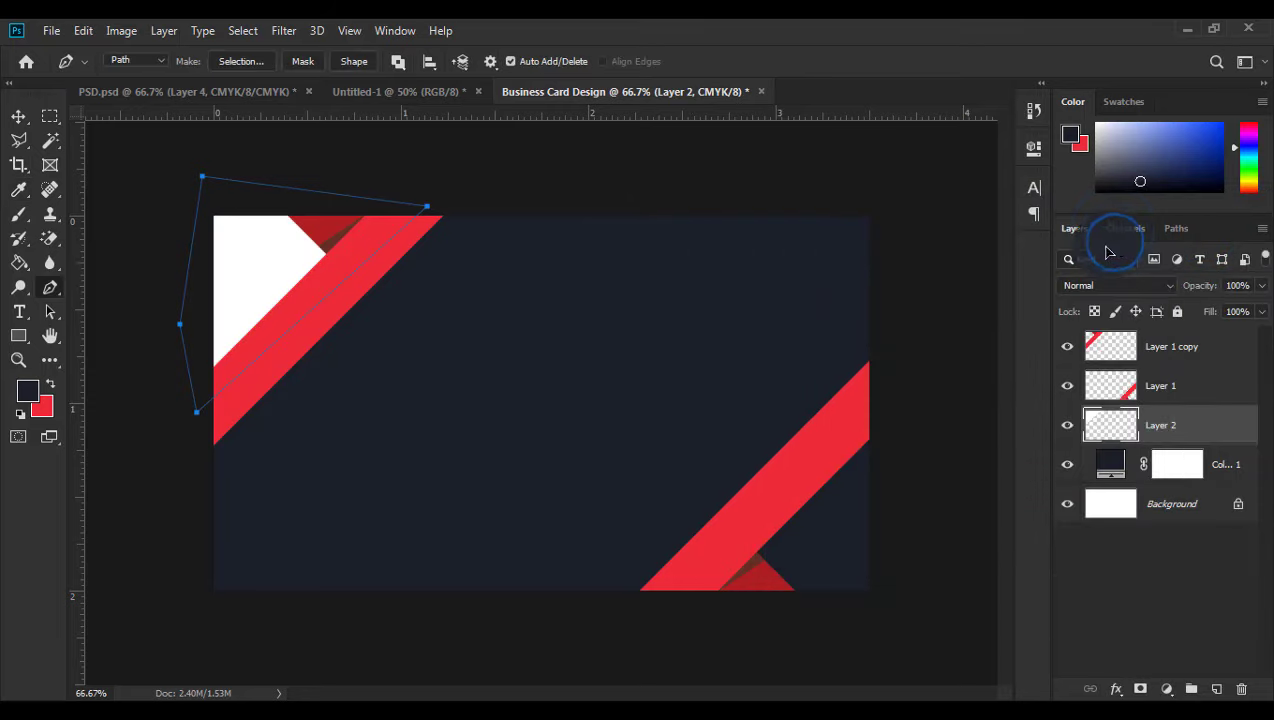
right_click(378, 207)
right_click(279, 248)
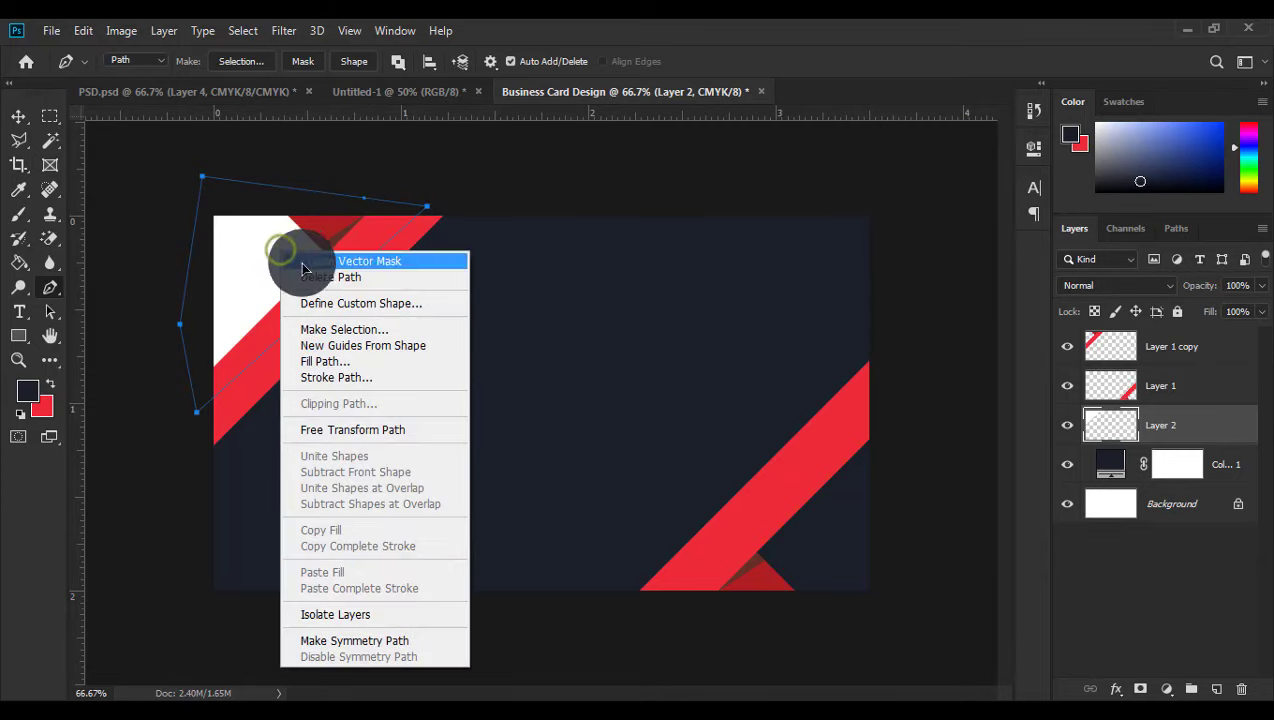
left_click(330, 277)
- Draw a closed pen path around the card's bottom-right corner
left_click(656, 607)
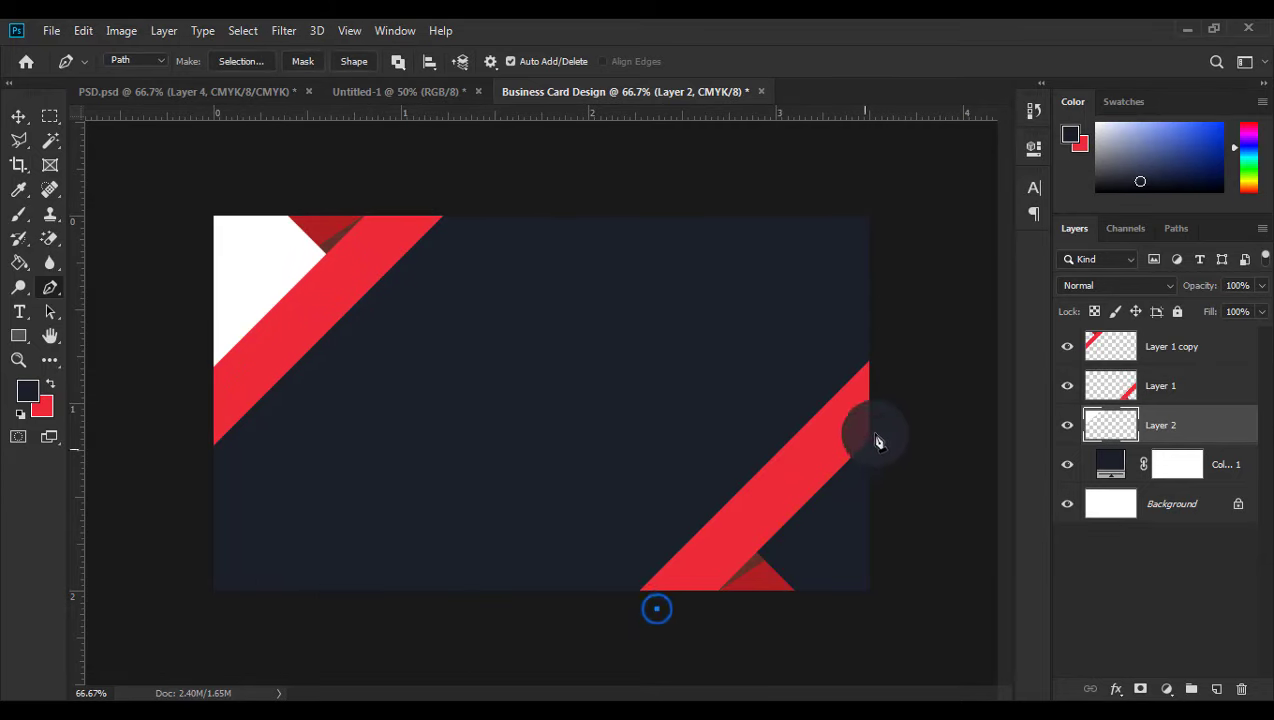
left_click(908, 382)
left_click(908, 501)
left_click(885, 607)
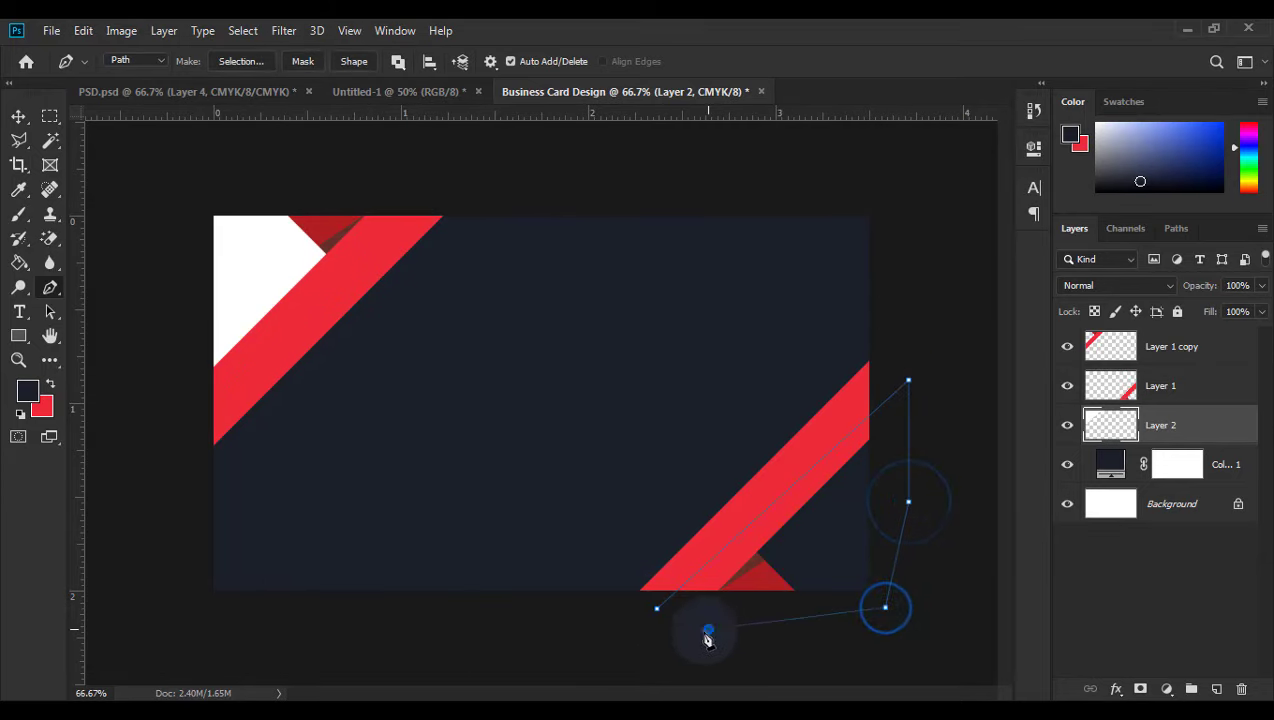
left_click(708, 628)
left_click(656, 607)
- Fill the bottom-right corner path with white on Layer 2, then delete the path
right_click(840, 540)
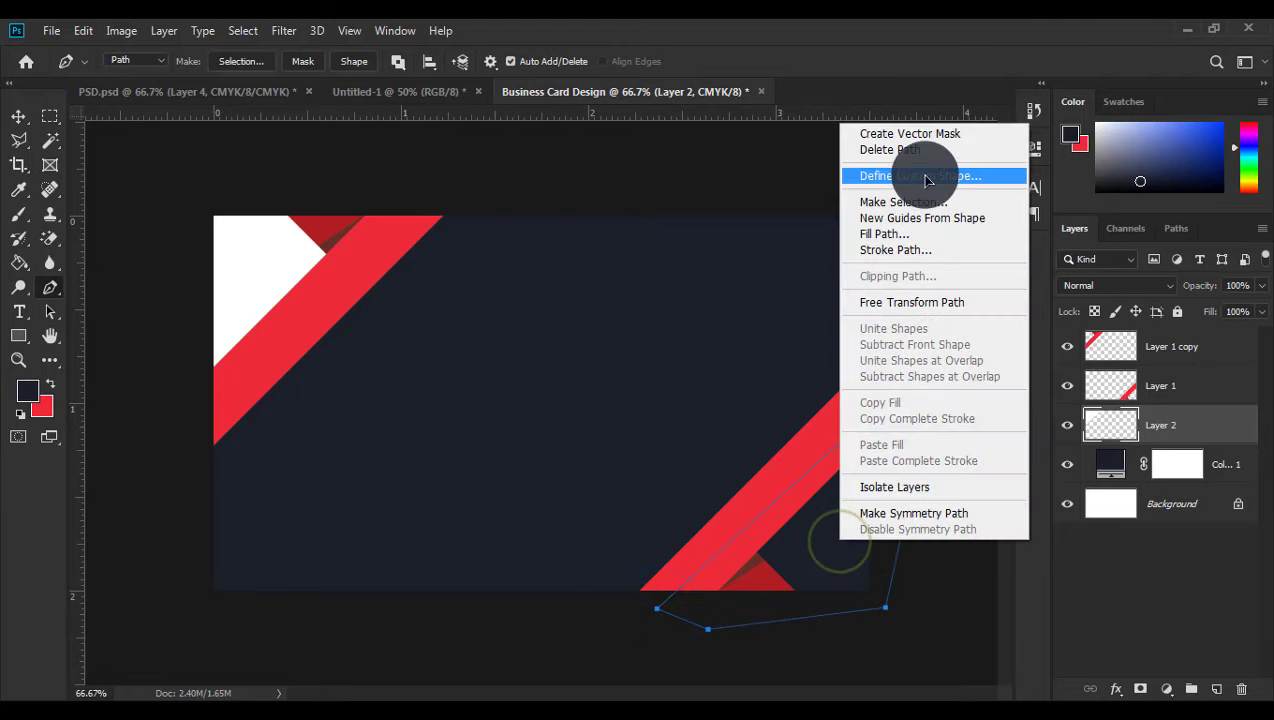
left_click(884, 233)
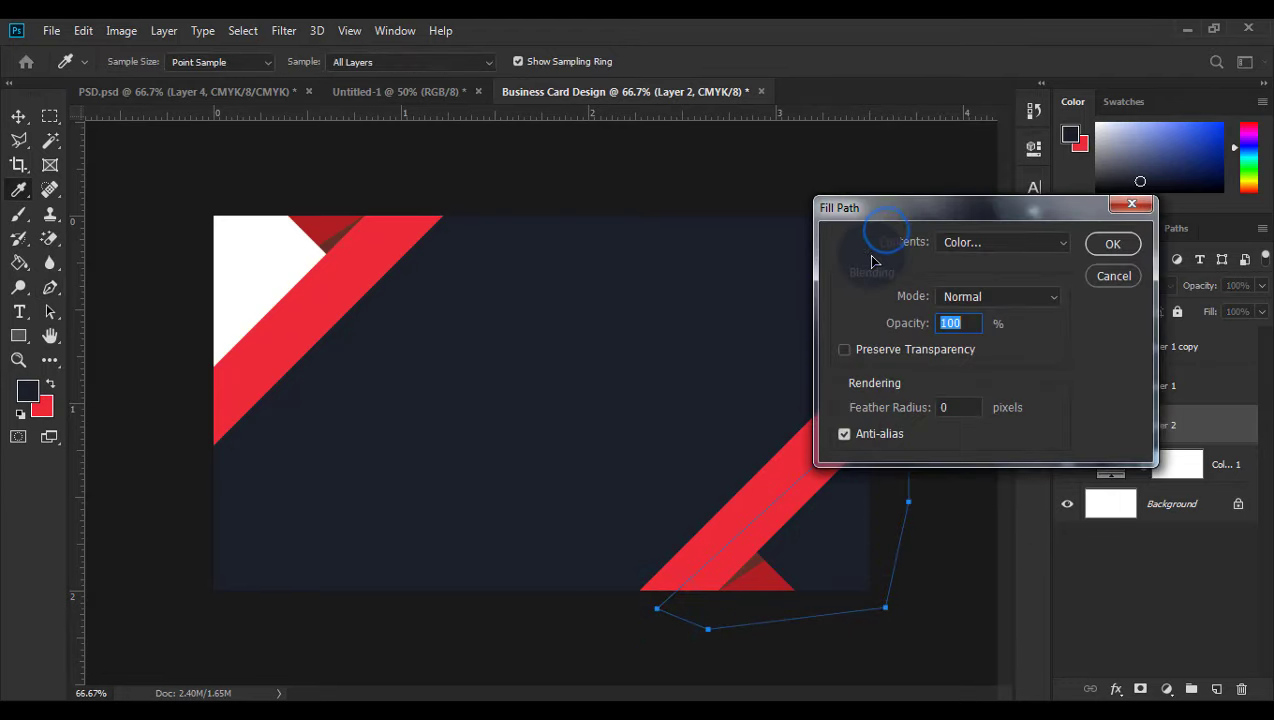
left_click(1120, 248)
right_click(848, 304)
left_click(905, 310)
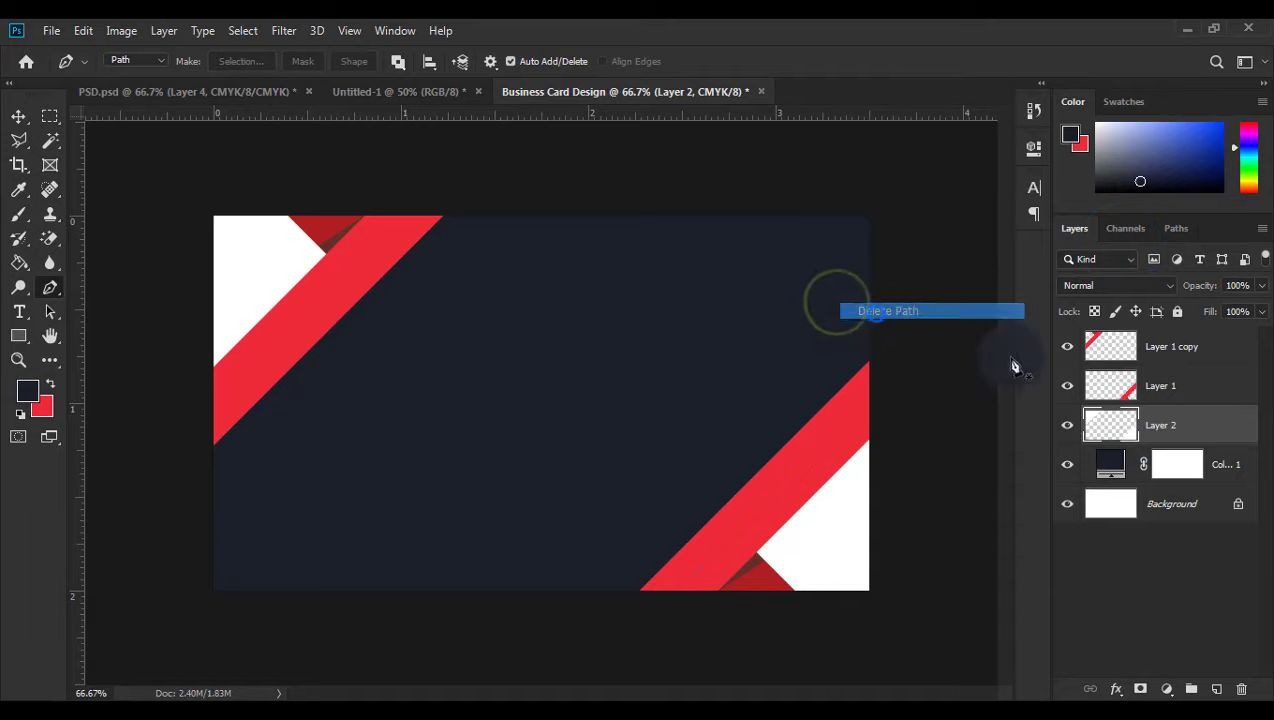
- Check the stripe and corner layers, reselect Layer 2, and switch to Untitled-1
left_click(1131, 415)
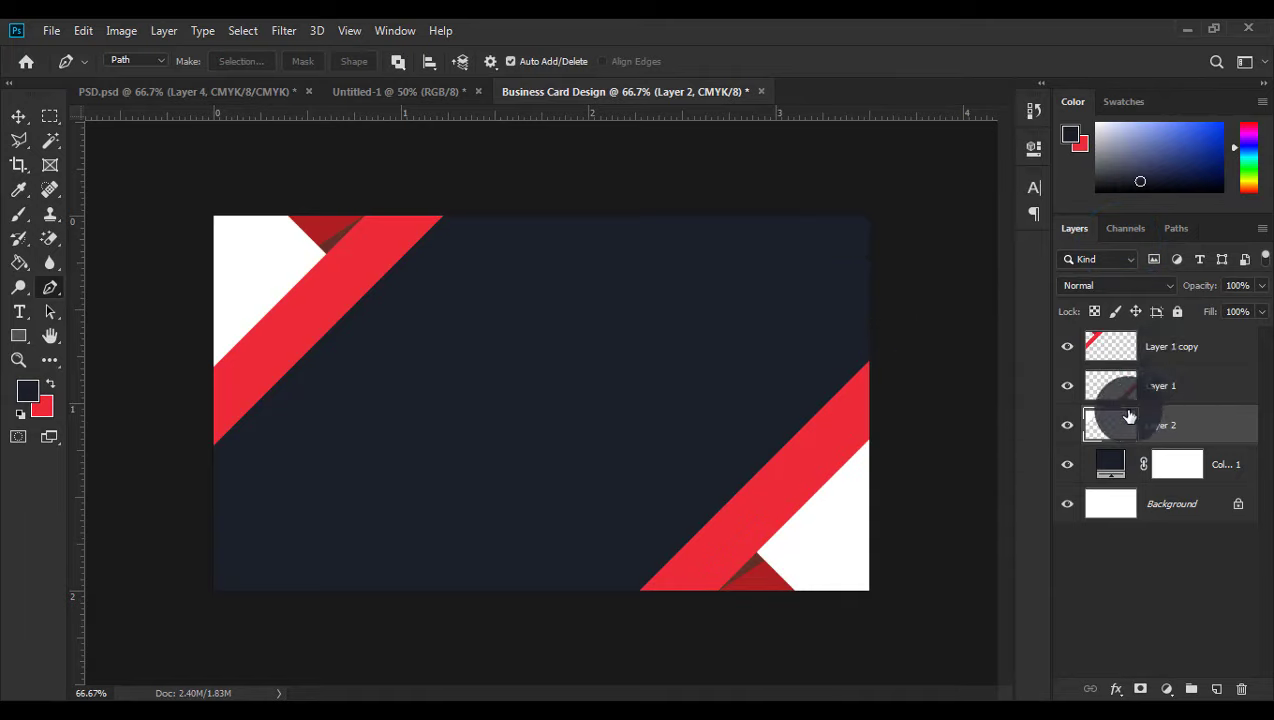
left_click(1172, 350)
left_click(1160, 425, "shift")
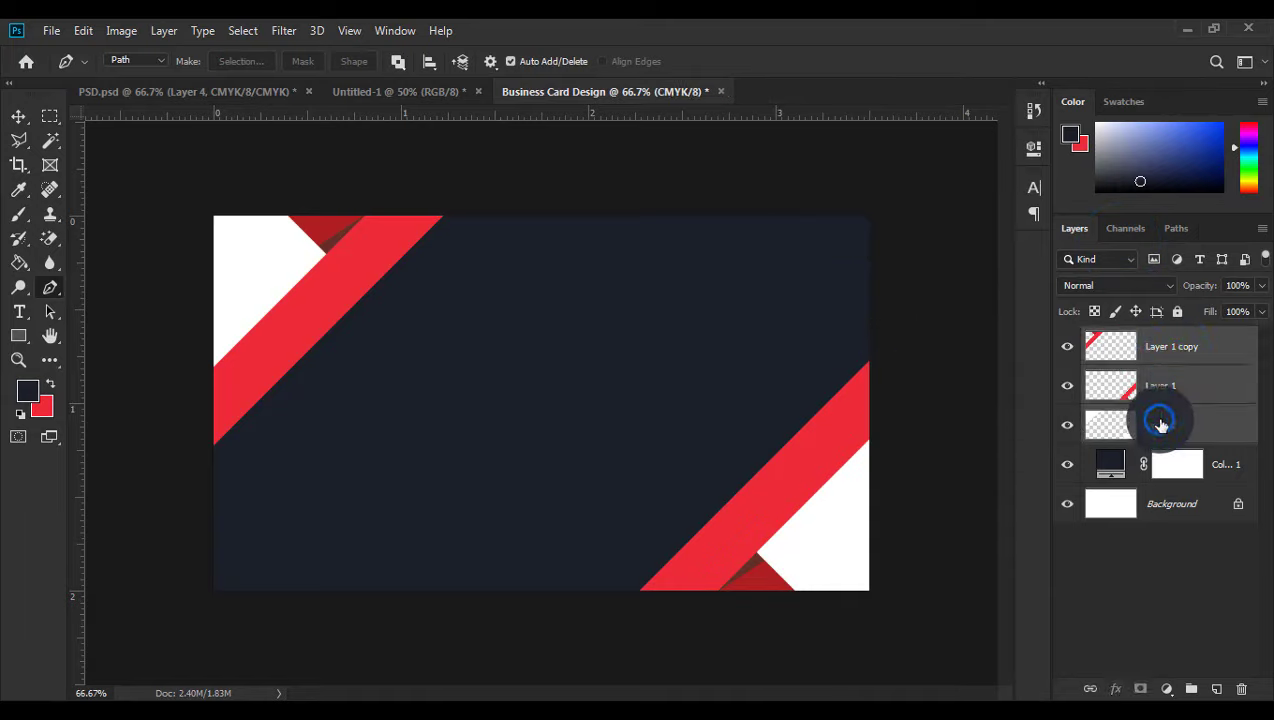
left_click(1112, 430)
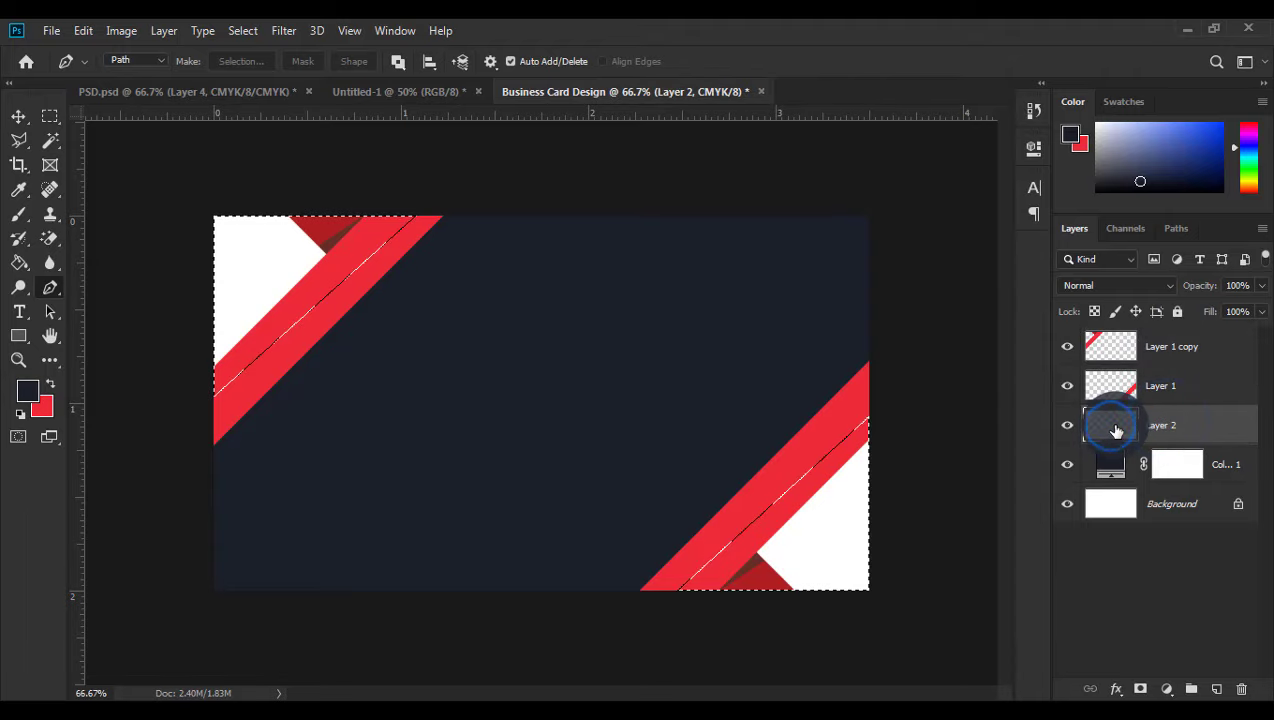
left_click_drag(1116, 430, 1152, 472)
key("ctrl+minus")
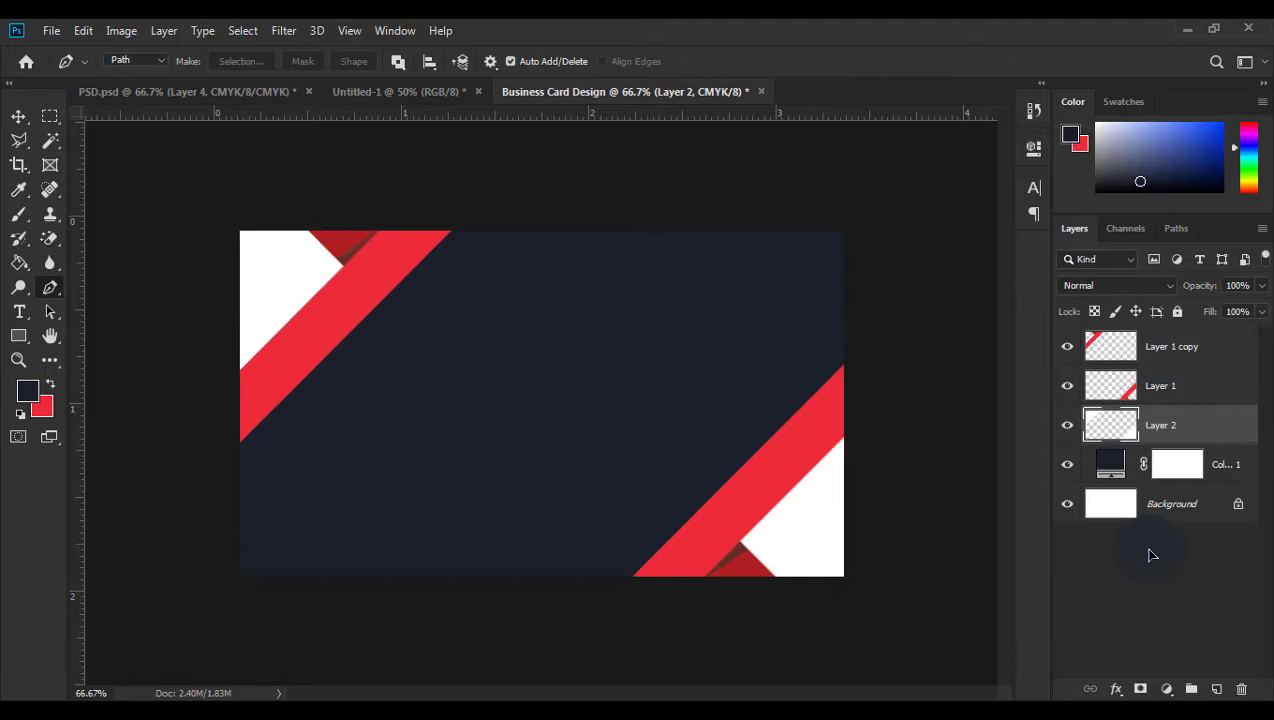
key("ctrl+plus")
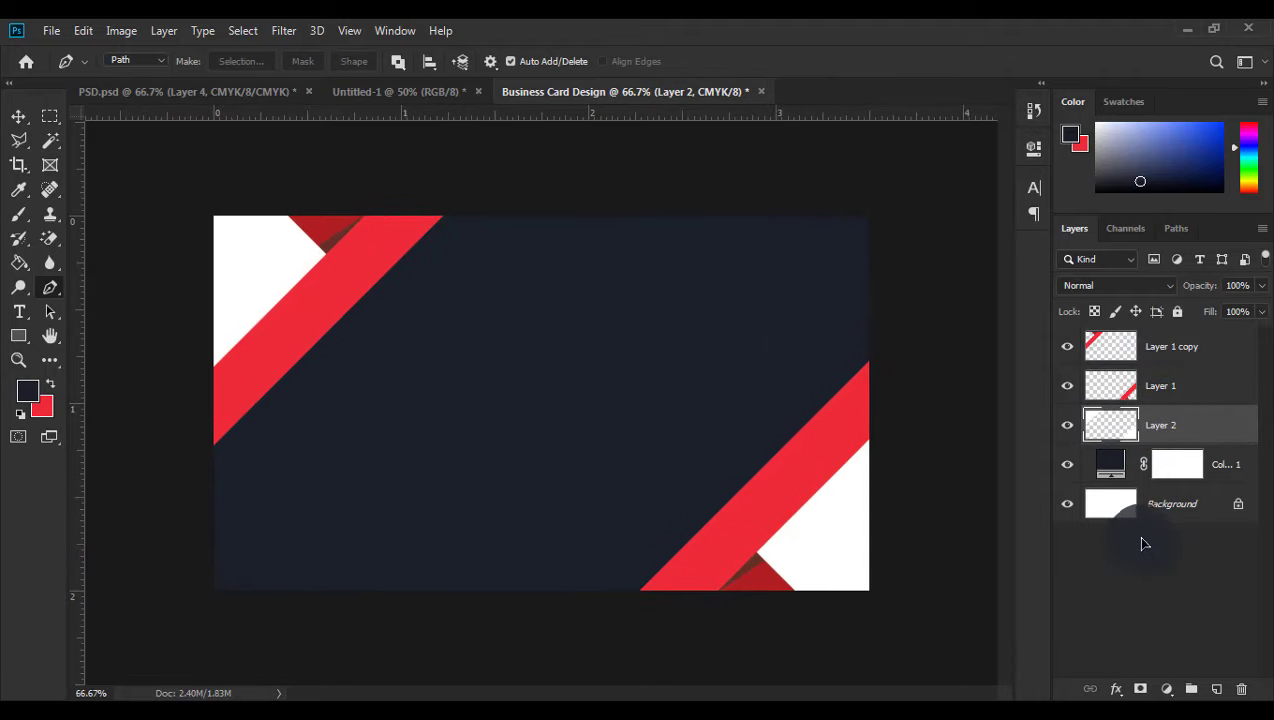
left_click(400, 92)
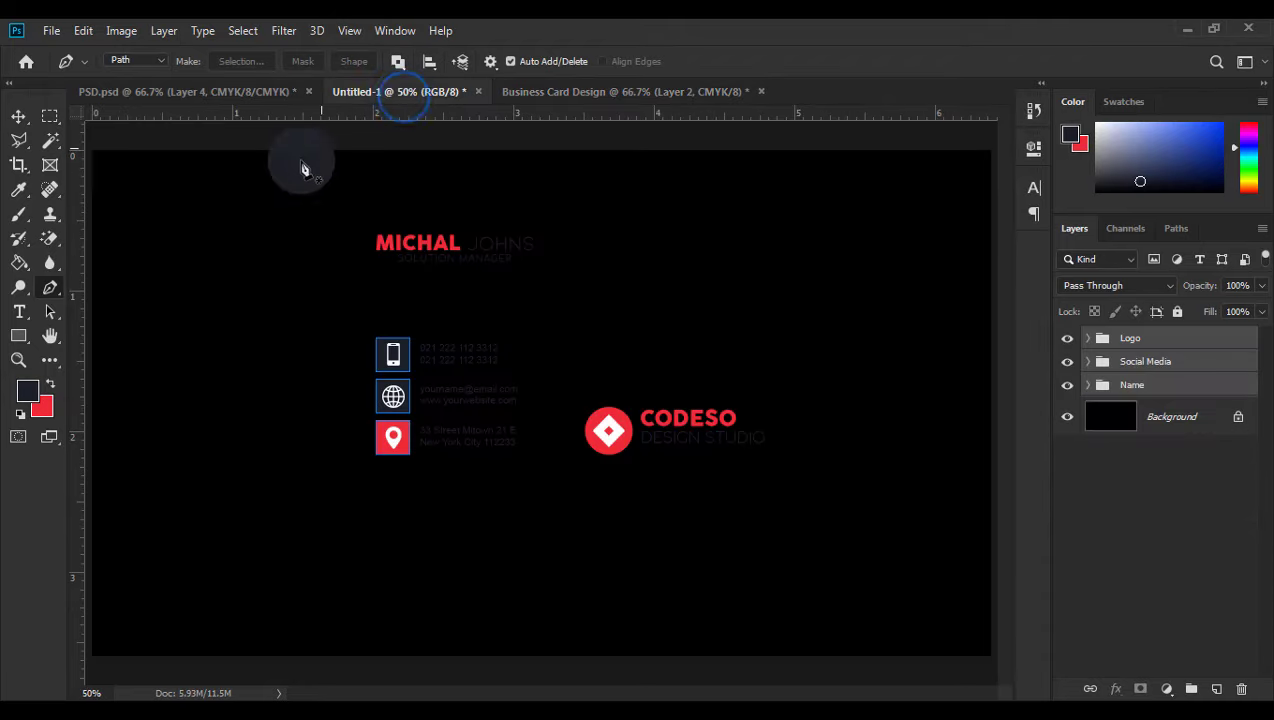
- Copy the CODESO Logo group from the back design onto the front card
left_click(22, 115)
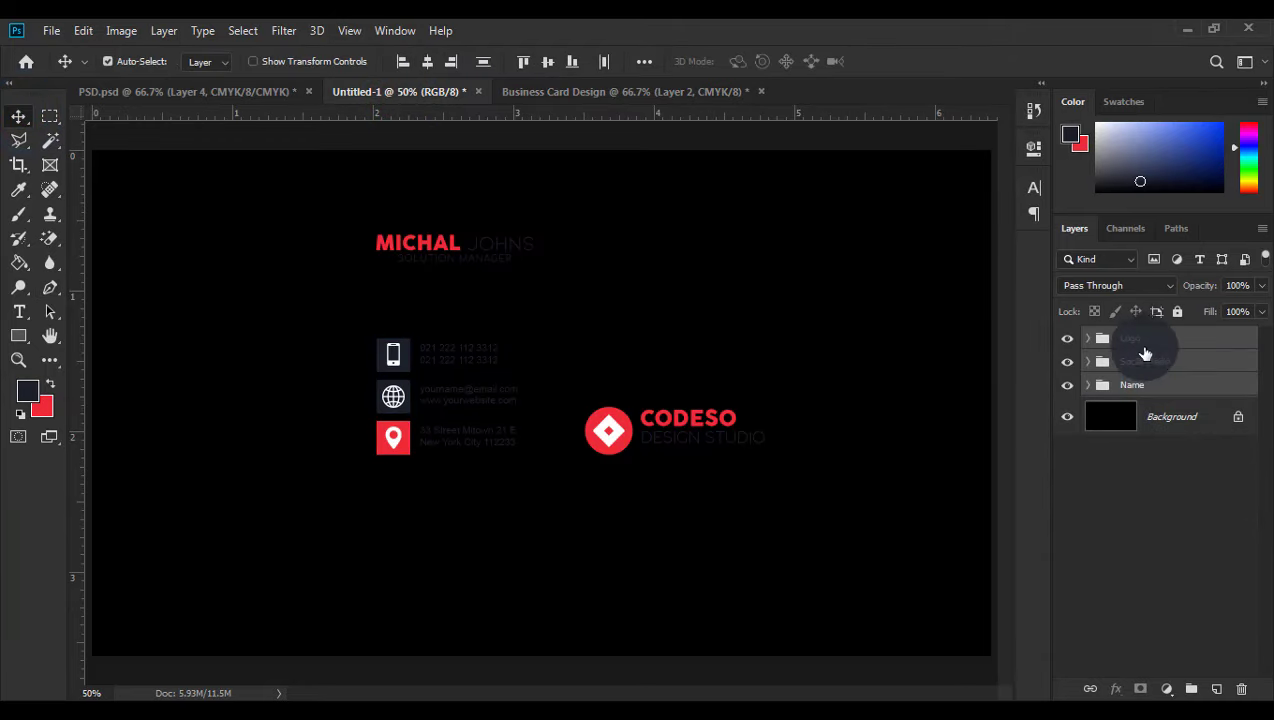
left_click(1140, 340)
mouse_move(613, 425)
left_mouse_down()
mouse_move(680, 383)
mouse_move(624, 212)
mouse_move(549, 358)
left_mouse_up()
- Centre the logo vertically on the card and move the Logo group above the stripe layers
key("ctrl+a")
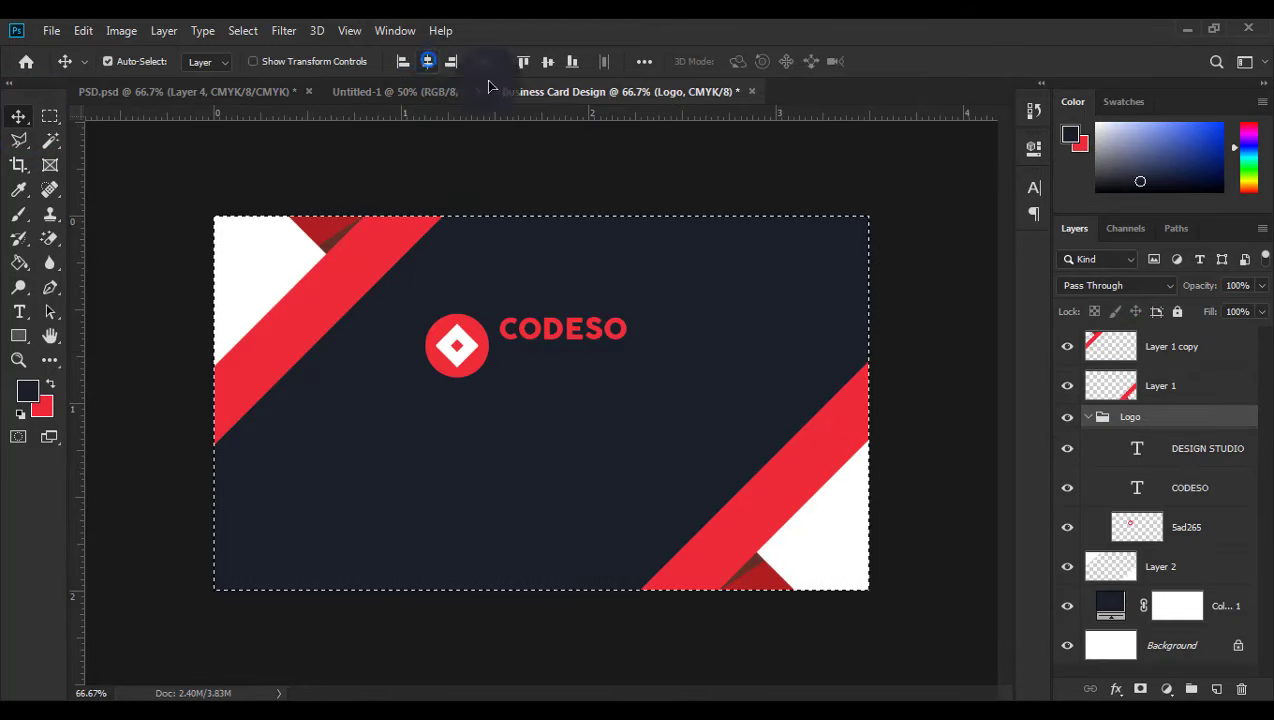
left_click(550, 61)
key("ctrl+d")
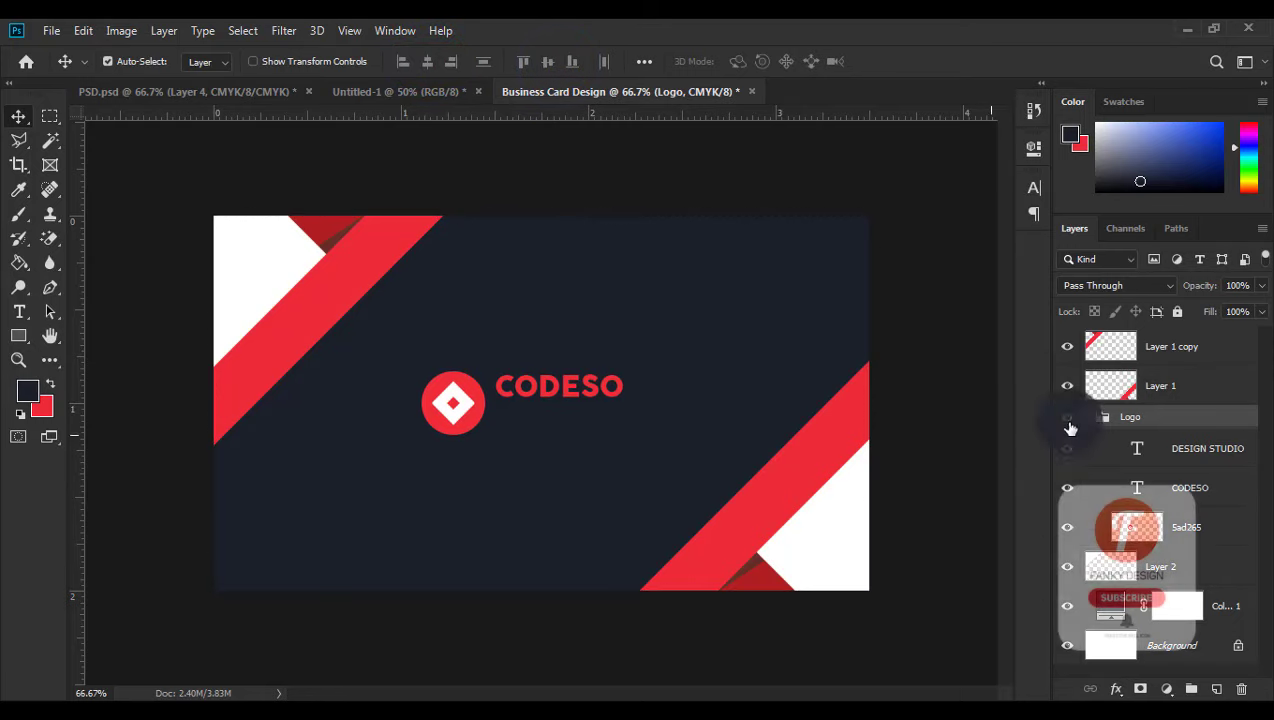
left_click_drag(1148, 416, 1139, 331)
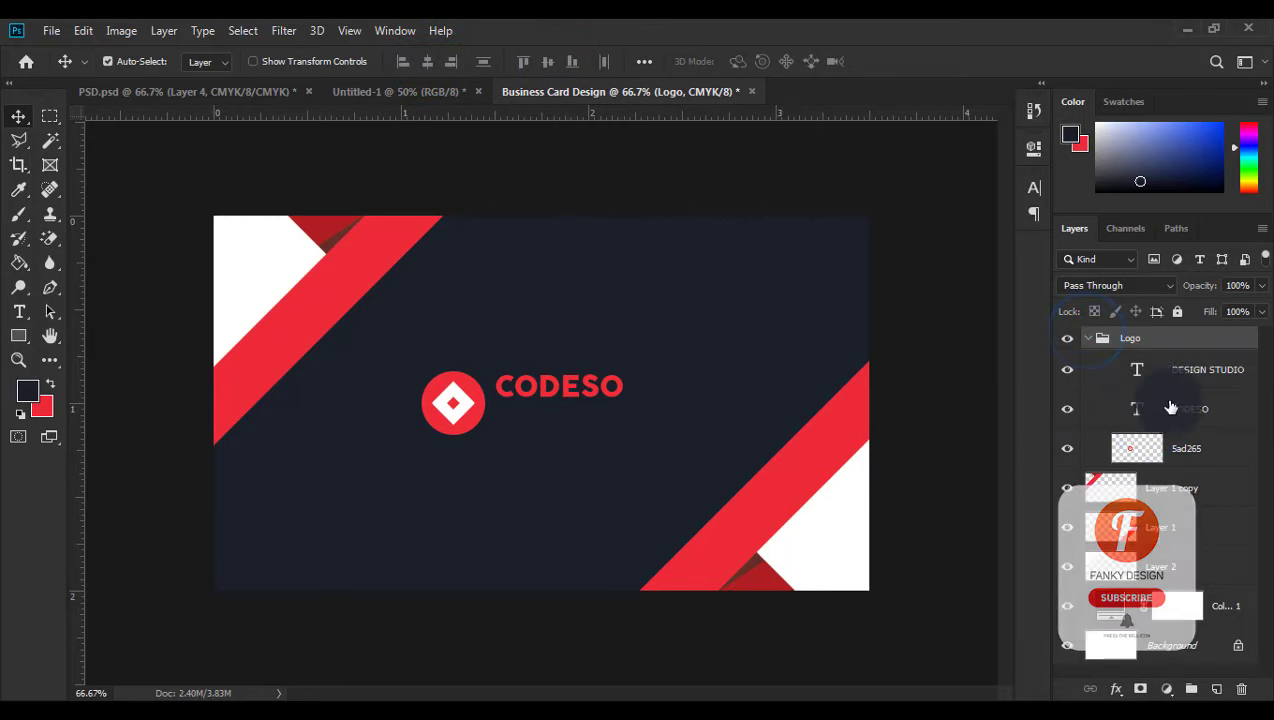
left_click(1190, 370)
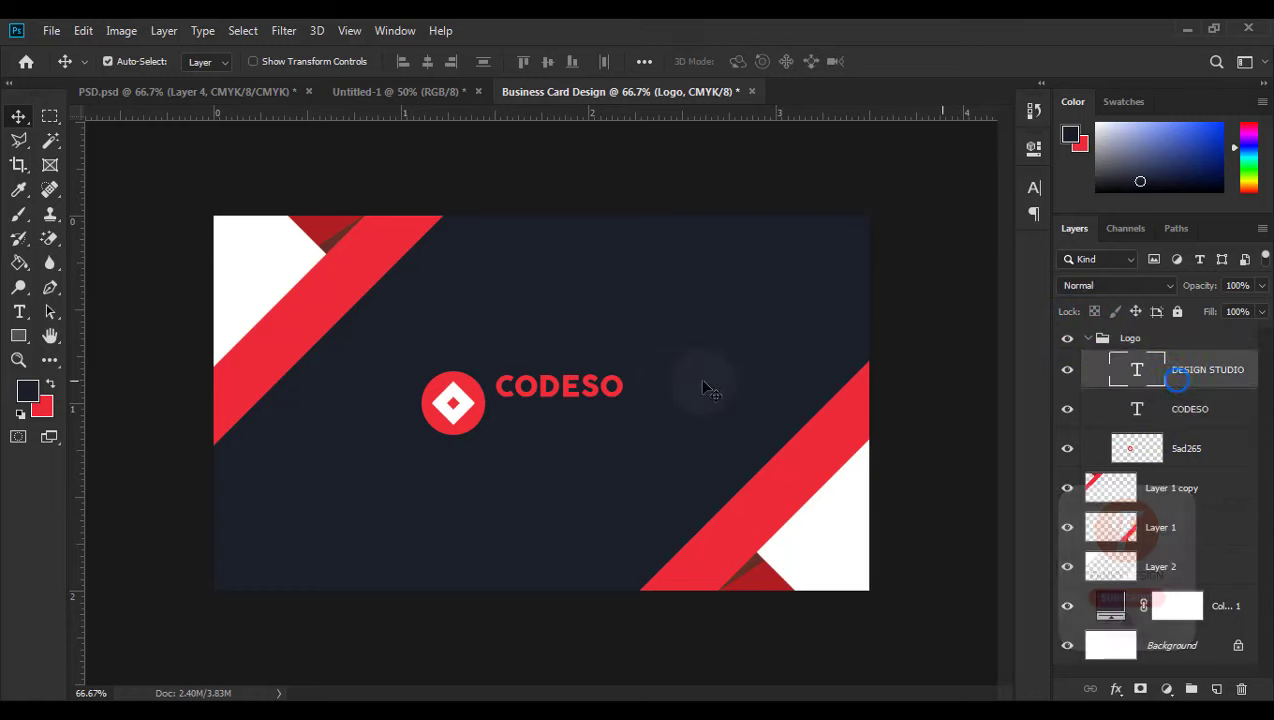
- Colour the DESIGN STUDIO text white (#ffffff) and collapse the Logo group
left_click(48, 308)
left_click(757, 62)
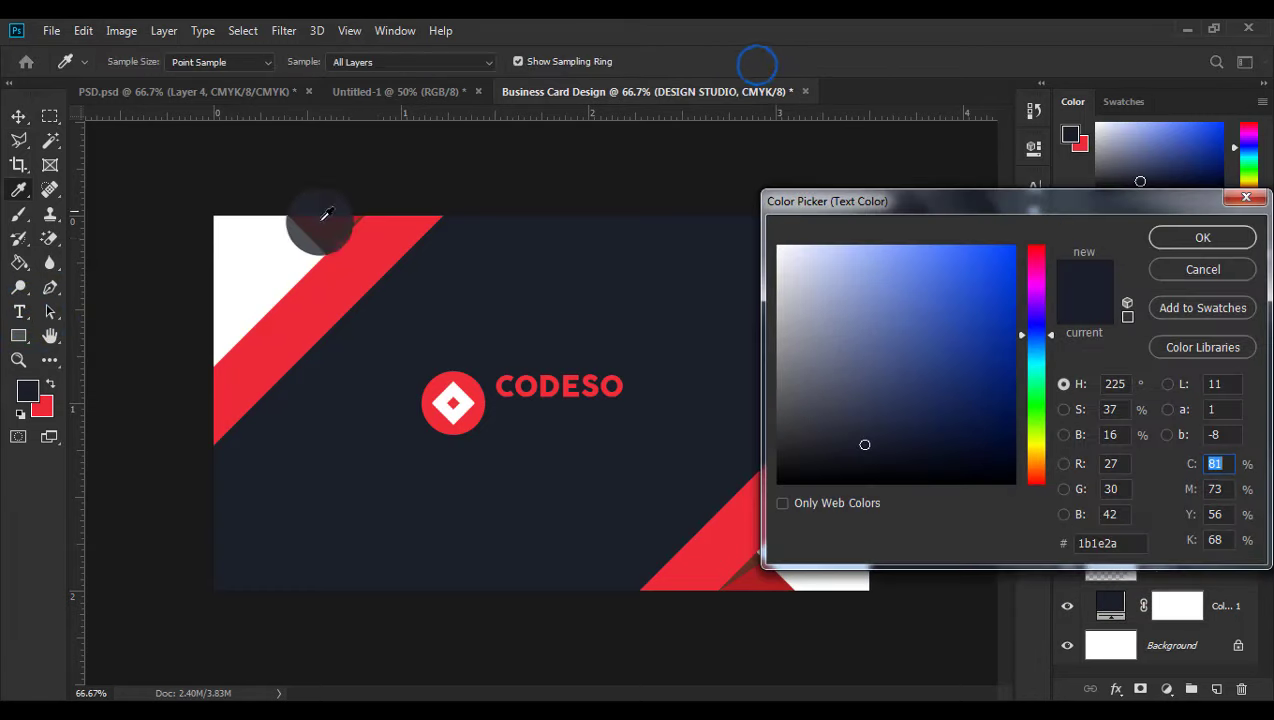
left_click(270, 245)
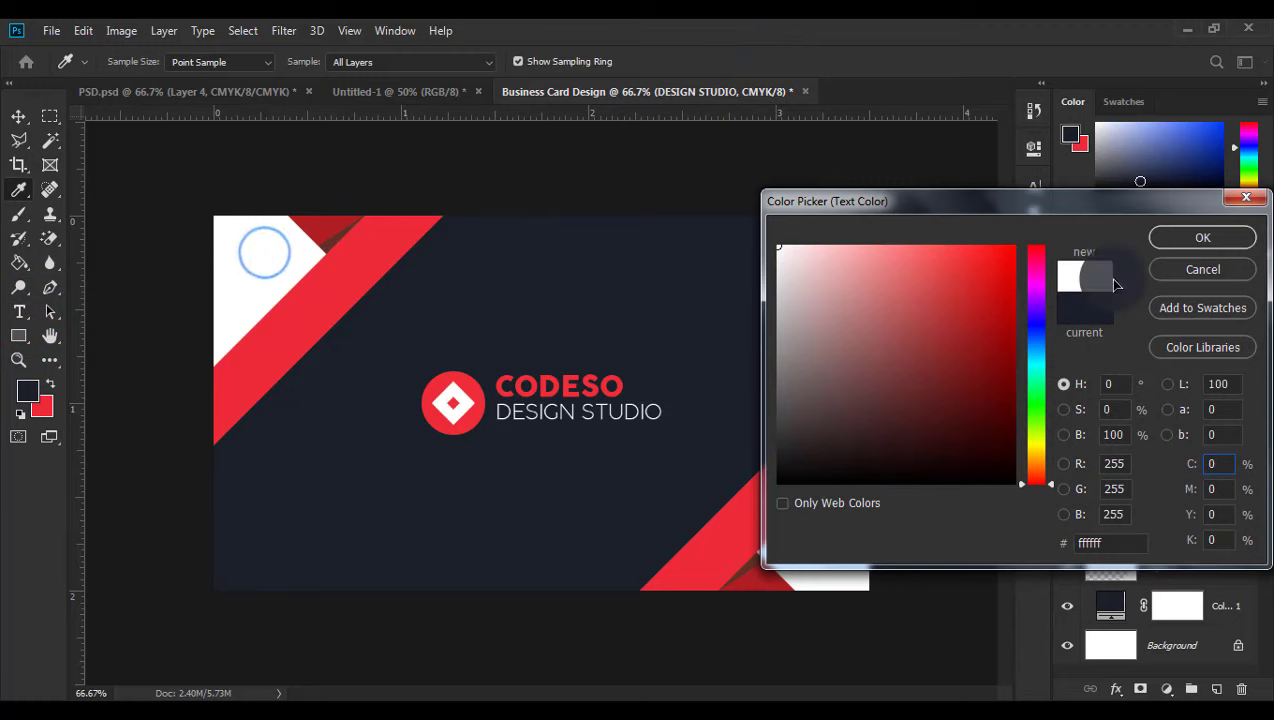
left_click(1180, 237)
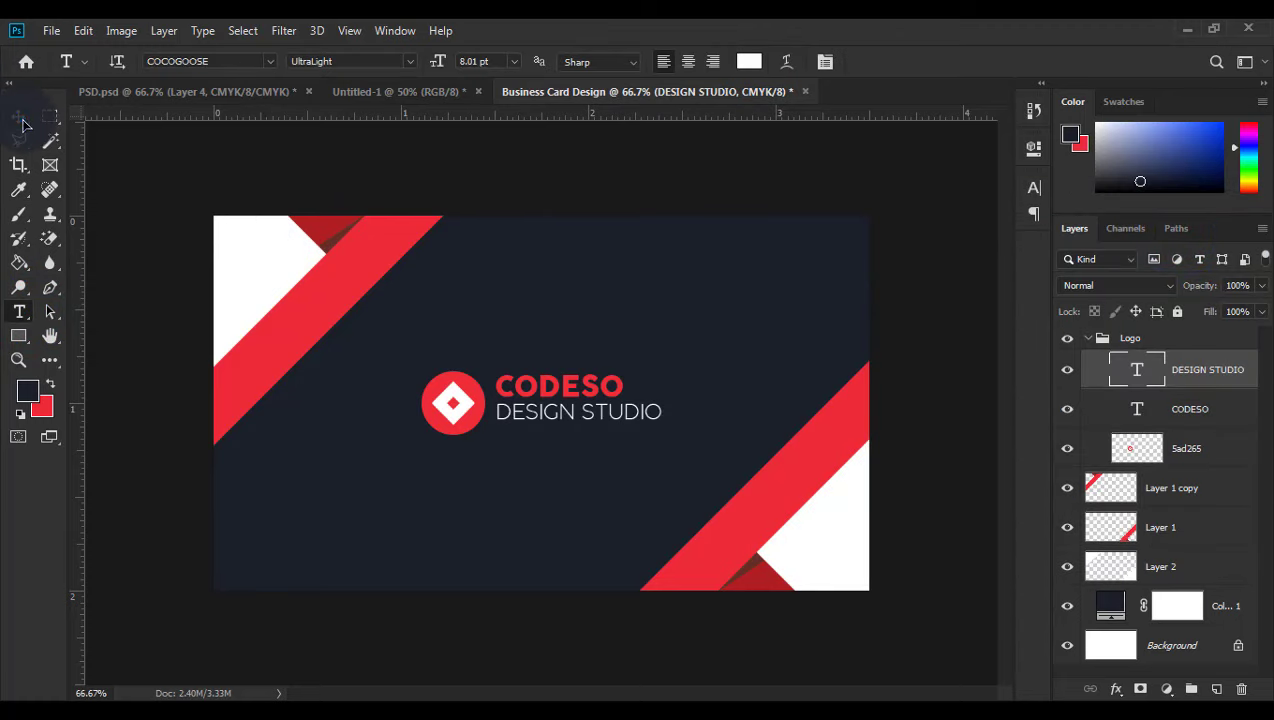
left_click(24, 121)
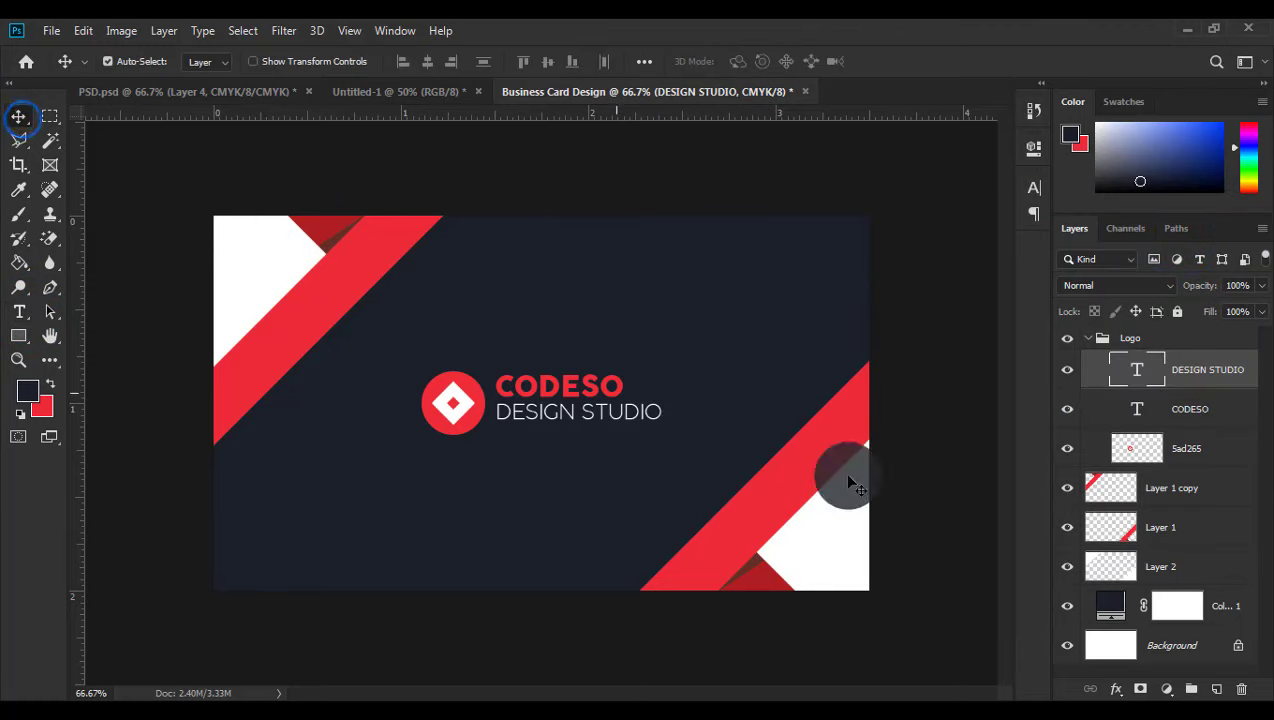
left_click(1084, 339)
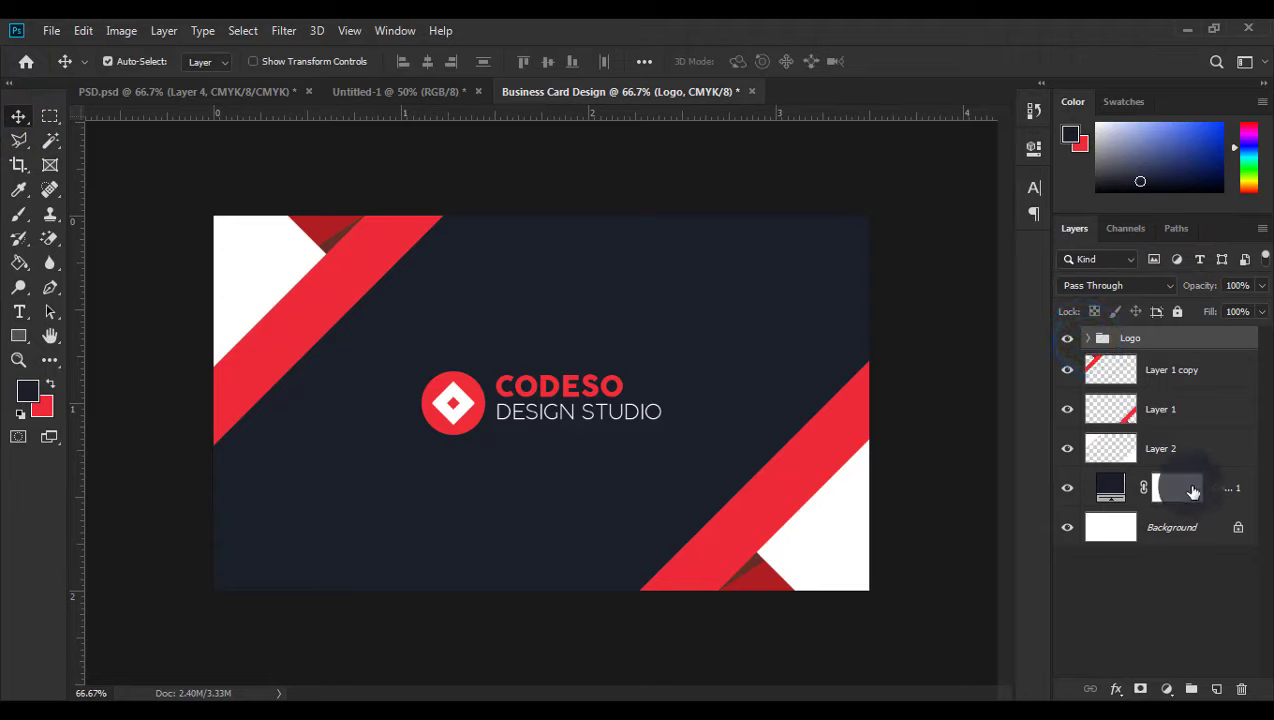
- Group the front layers from Logo to the colour fill and name the group 'Front Side'
left_click(1210, 488, "shift")
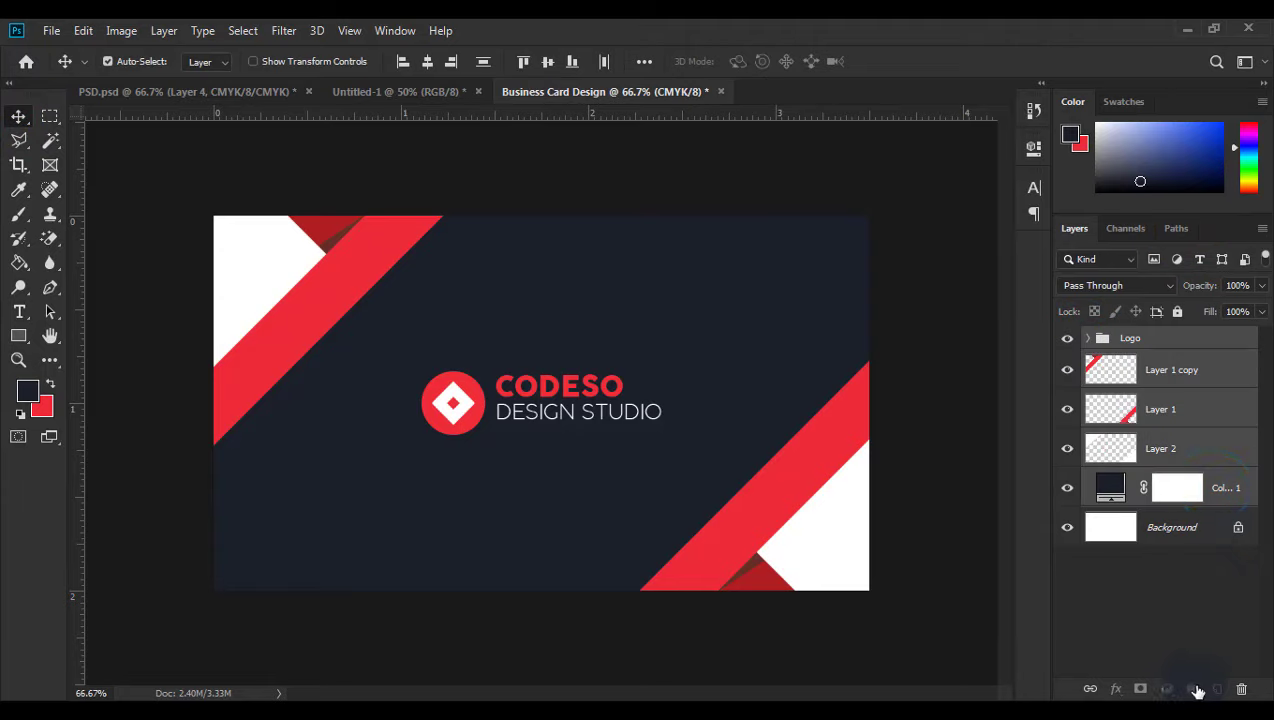
left_click(1197, 690)
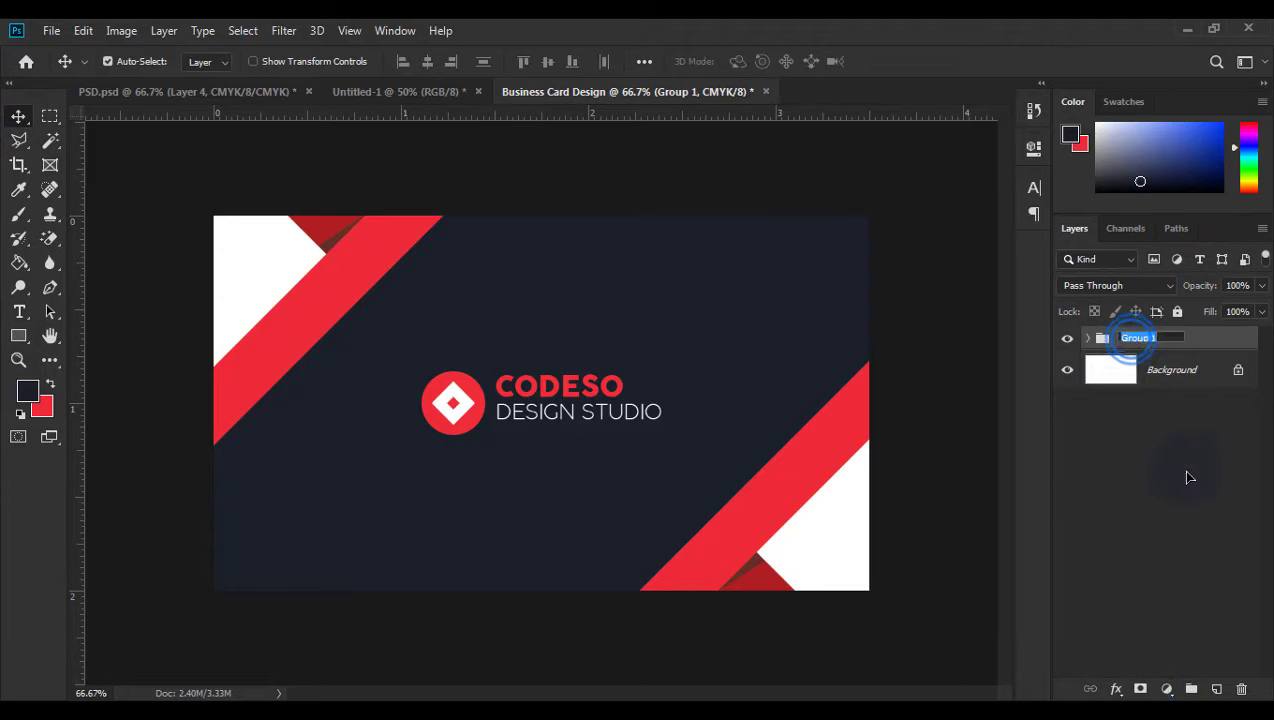
type("F")
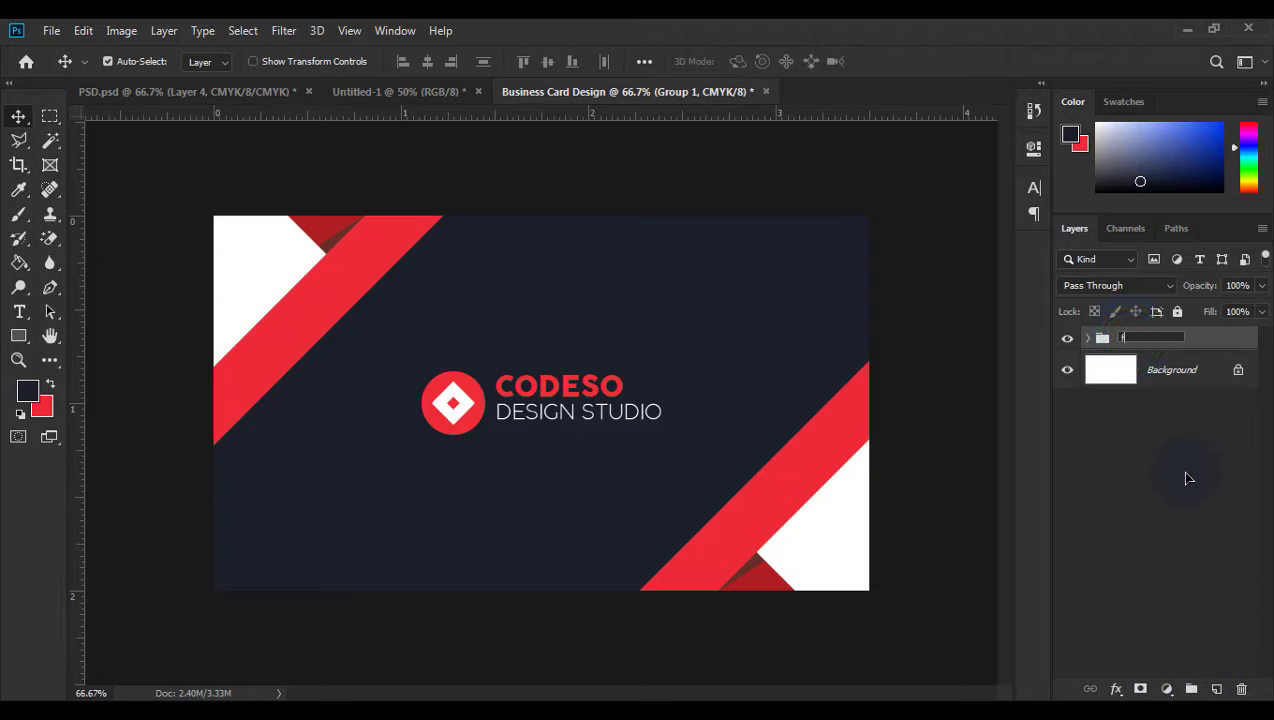
type("r")
type("ont Side")
key("Return")
left_click(1185, 479)
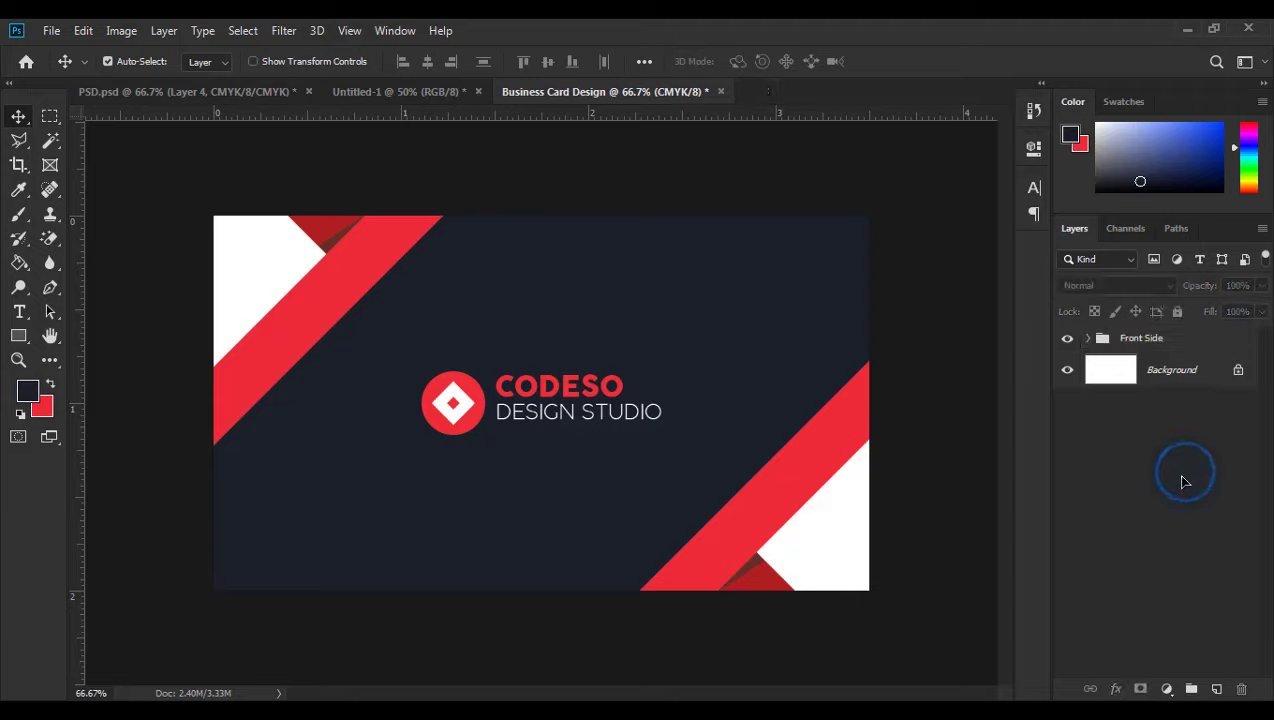
- Add a white Solid Color fill layer (Color Fill 2) over the Front Side group
left_click(1168, 690)
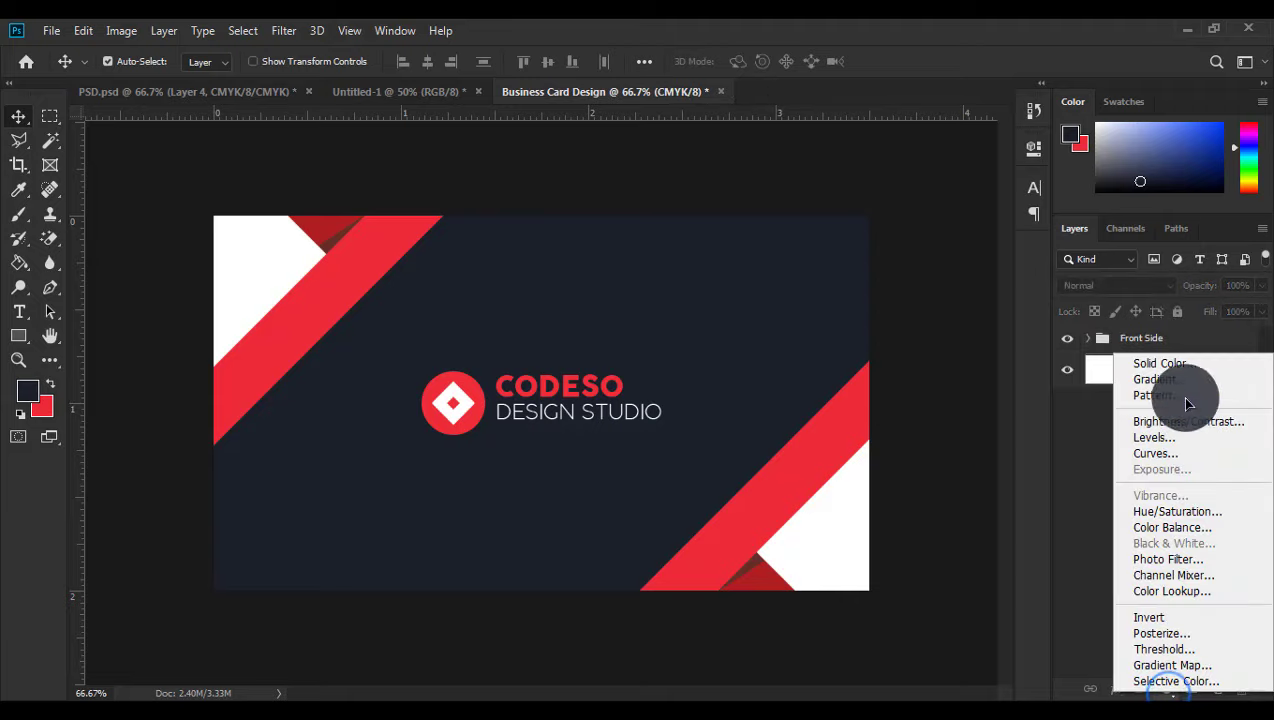
left_click(1175, 364)
left_click(634, 250)
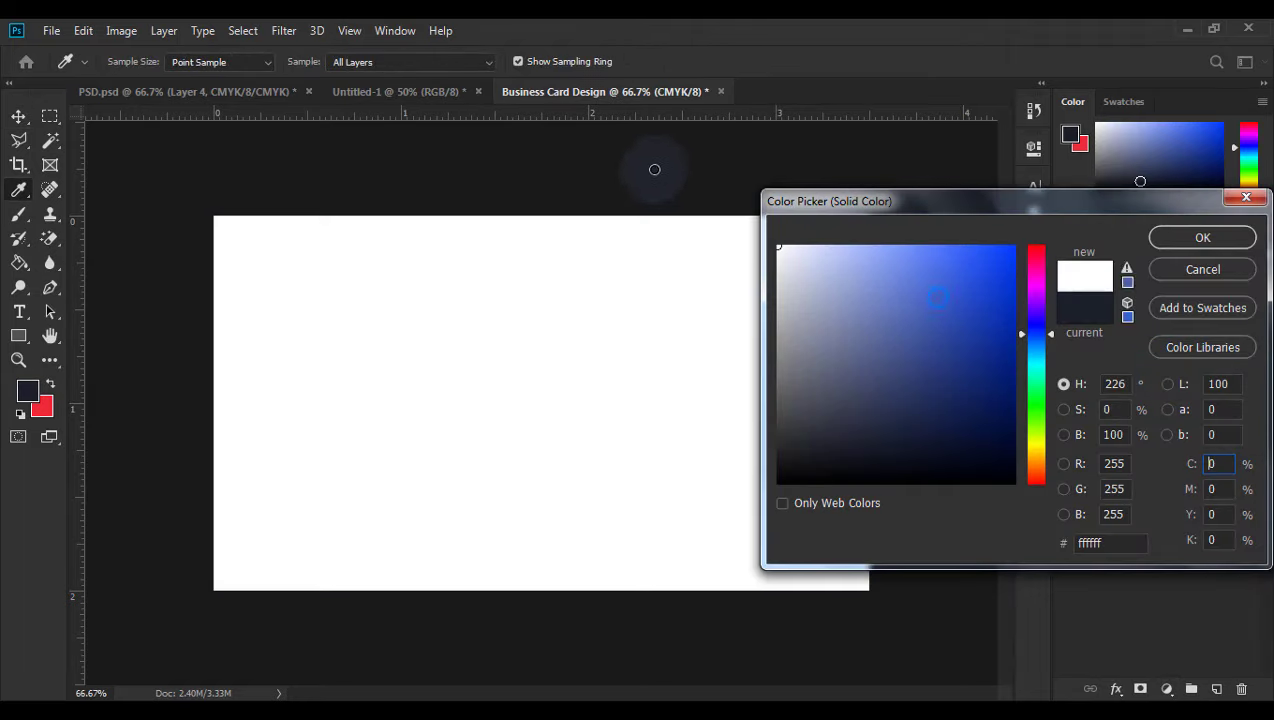
left_click(1226, 238)
left_click(1188, 405)
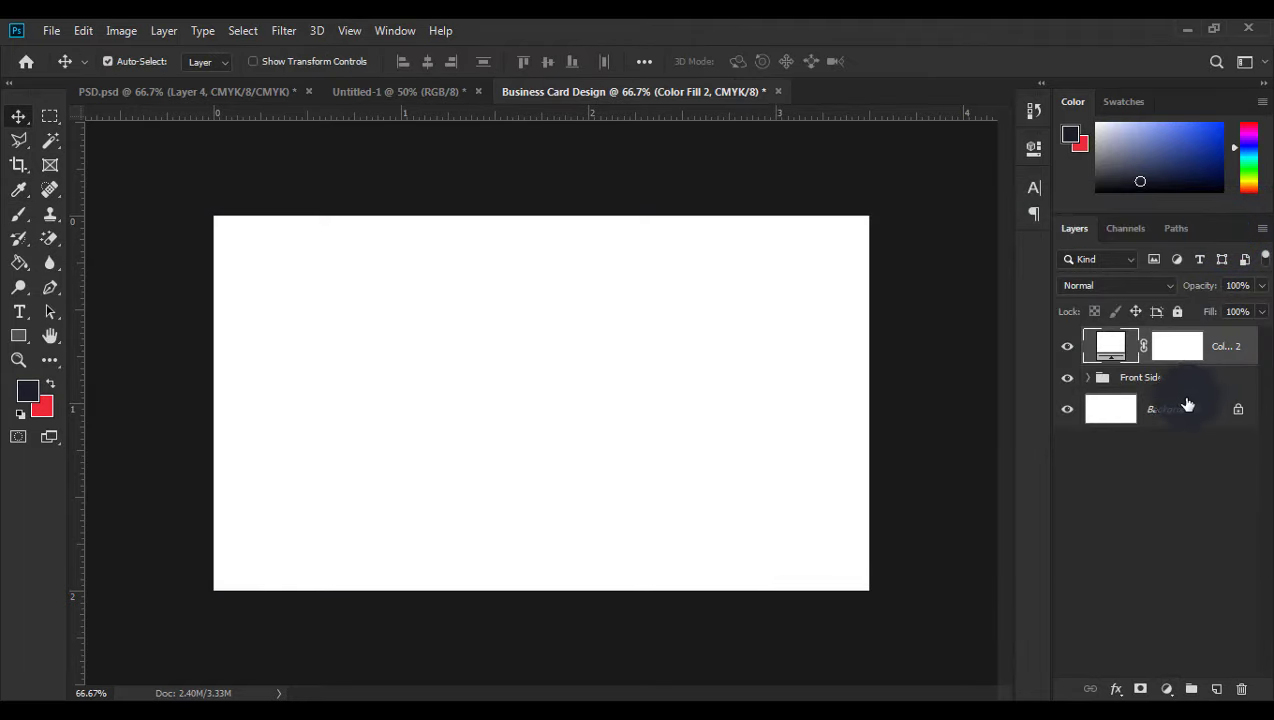
- Duplicate the Layer 1 copy red stripe to the top of the layer stack
left_click(1090, 378)
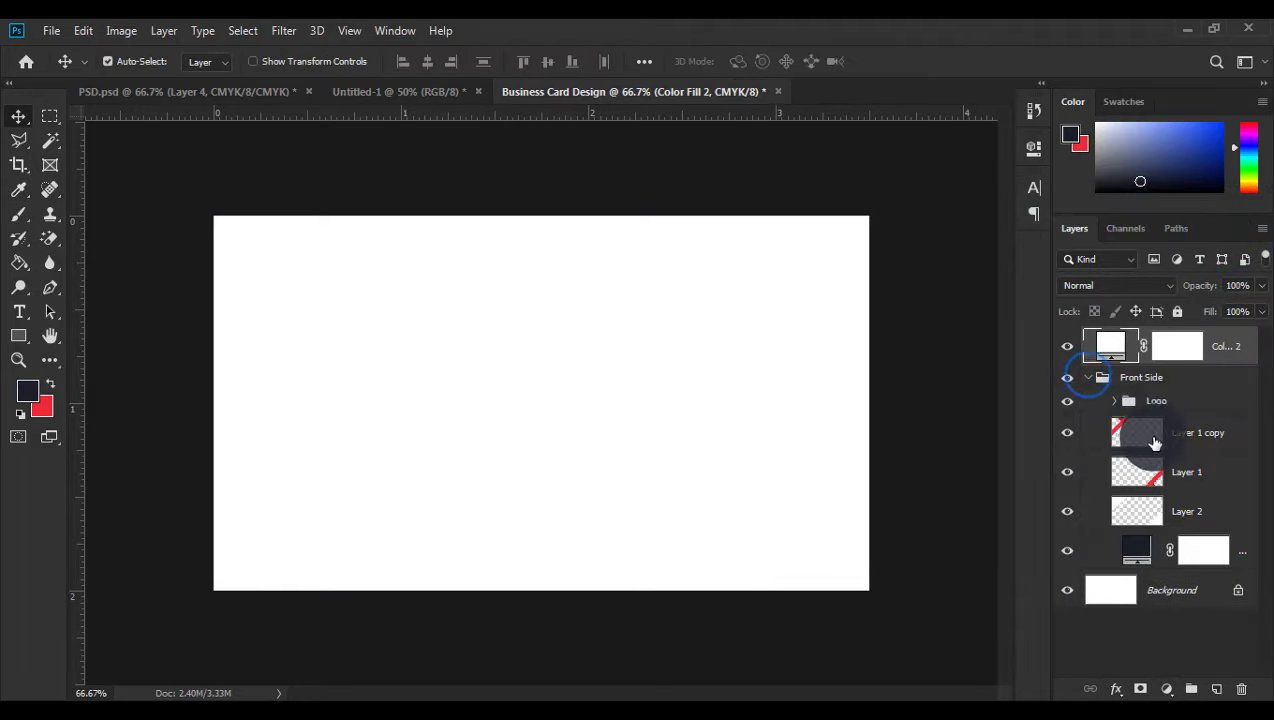
left_click(1182, 432)
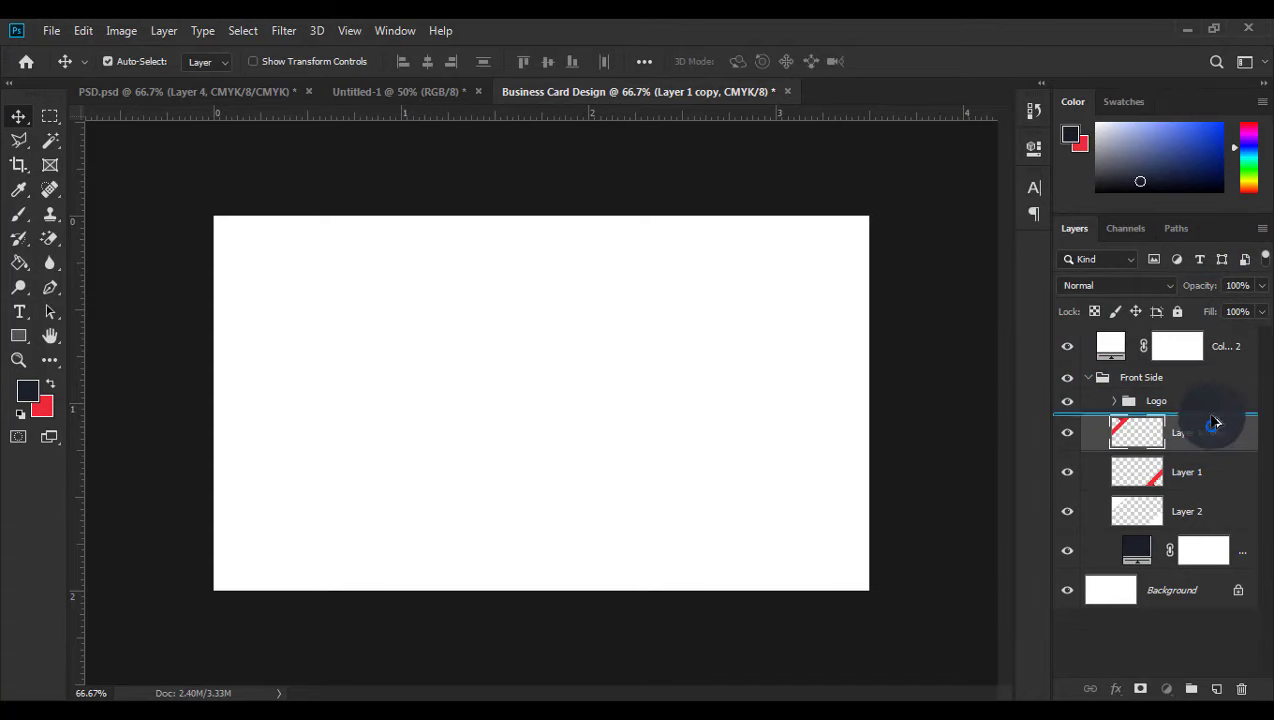
left_click_drag(1213, 422, 1214, 340)
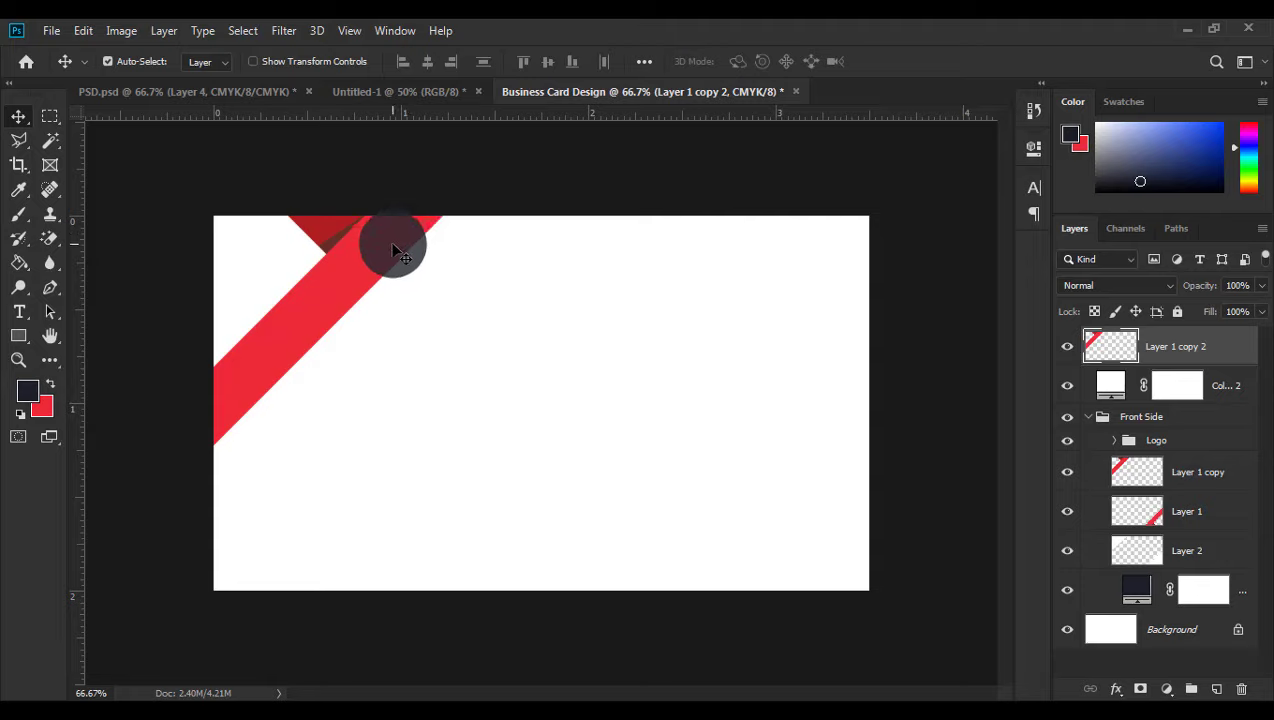
- Flip the stripe copy horizontally and move it to the top-right corner
key("ctrl+t")
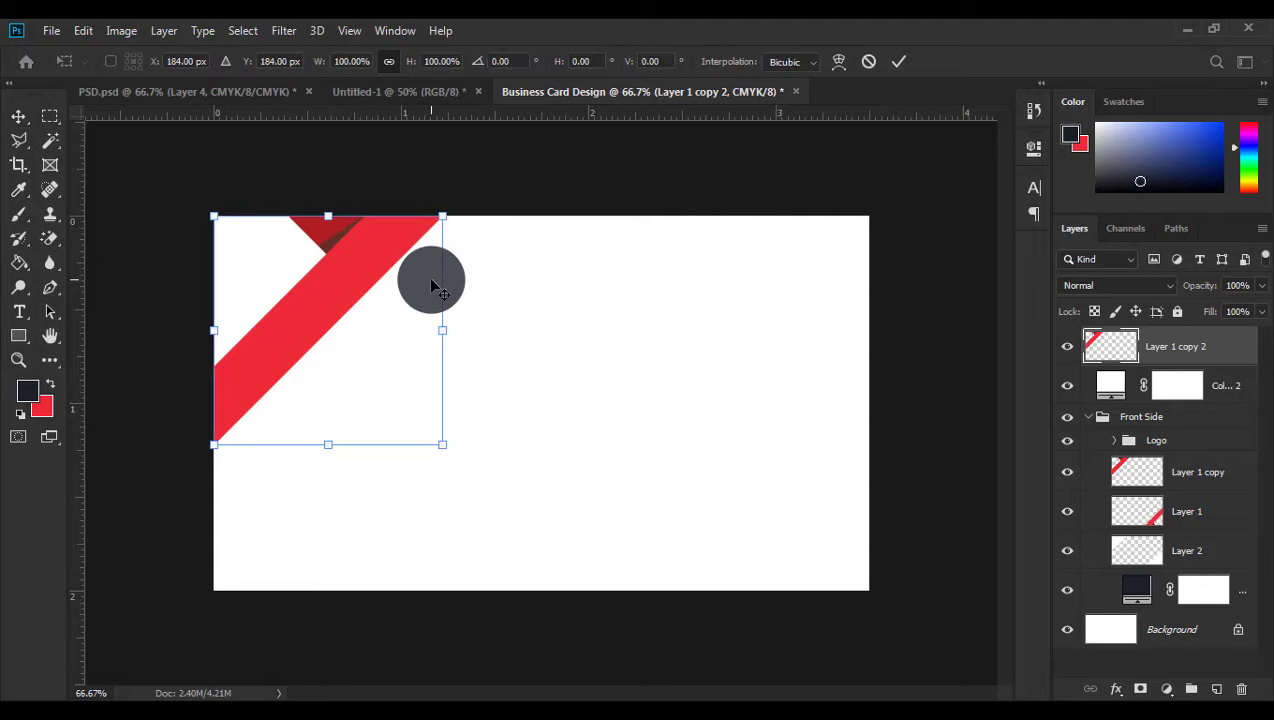
right_click(387, 285)
left_click(481, 530)
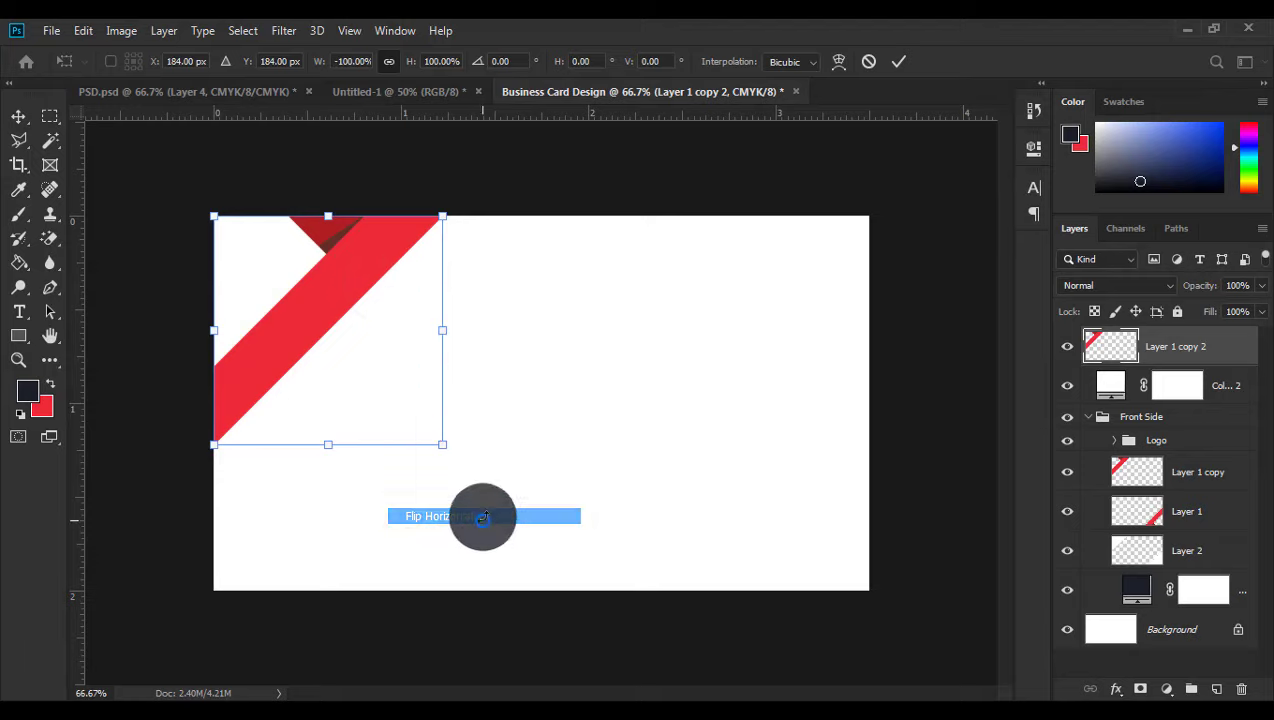
left_click_drag(350, 326, 762, 414)
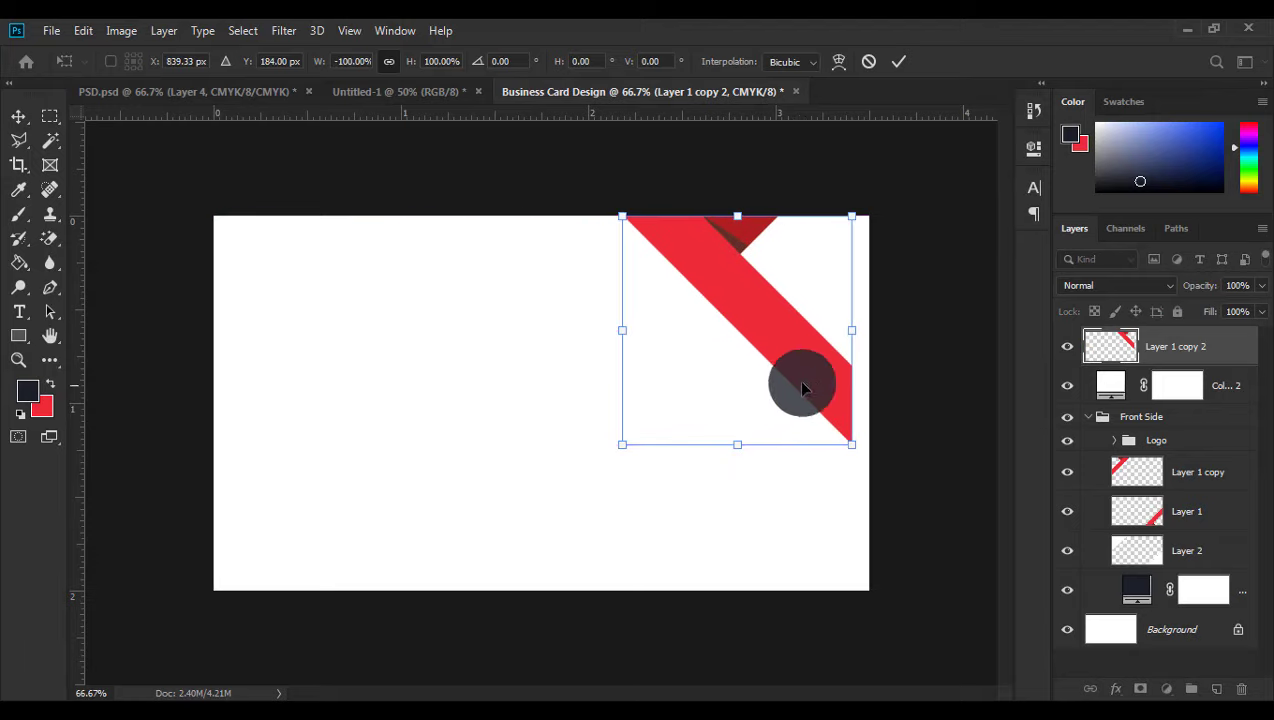
right_click(803, 378)
left_click(855, 626)
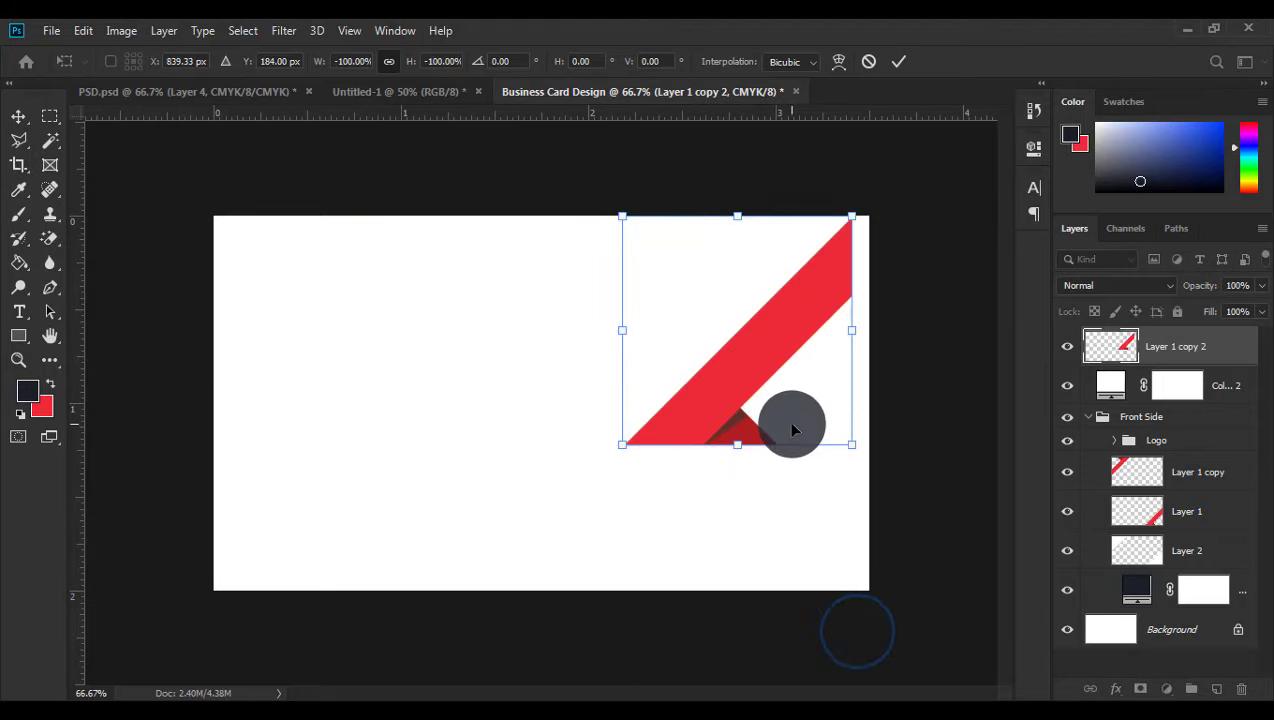
right_click(808, 396)
left_click(878, 638)
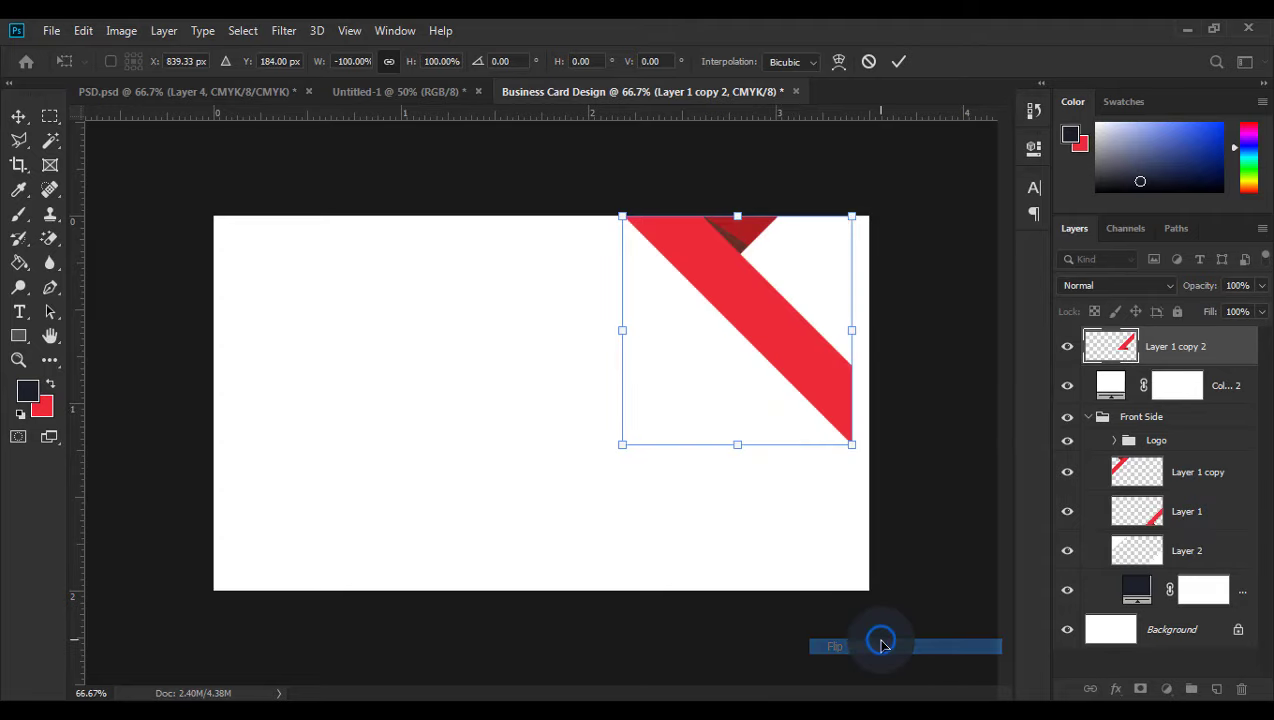
double_click(798, 337)
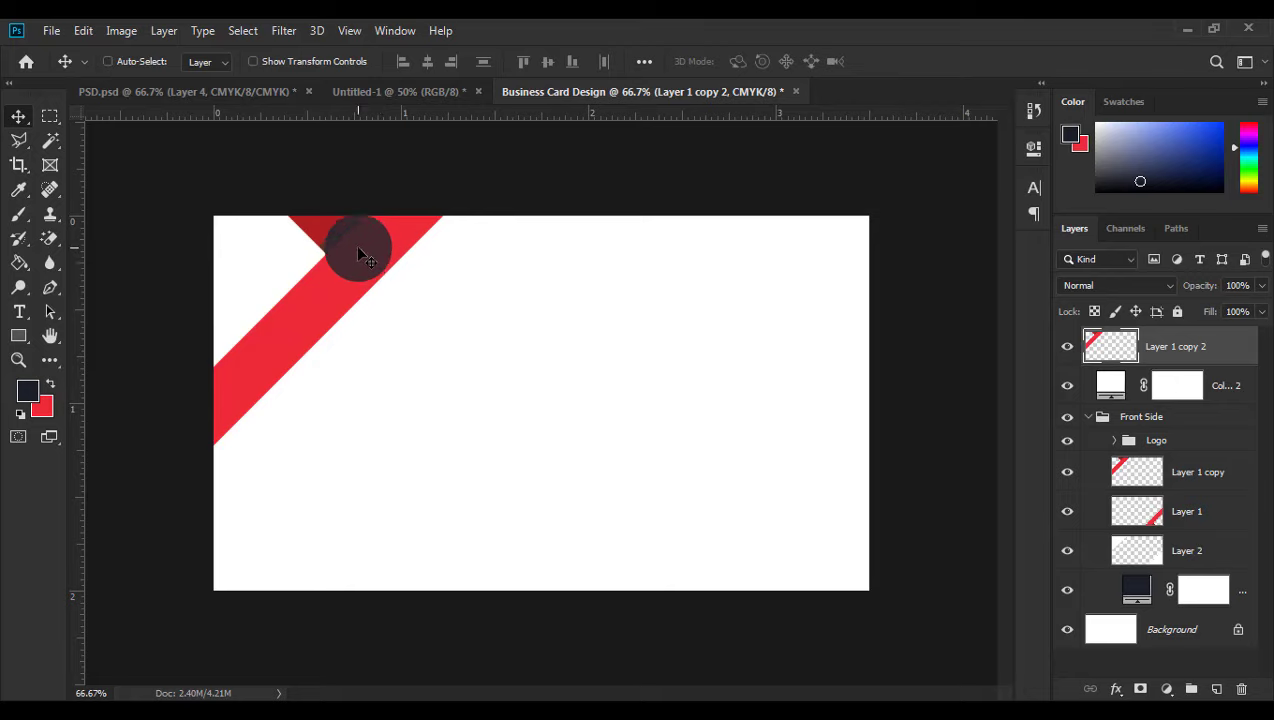
- Rotate the stripe copy 90°, scale it to 125% at top-right, and add empty Layer 3
key("ctrl+t")
mouse_move(465, 204)
left_mouse_down()
mouse_move(520, 435)
mouse_move(449, 501)
mouse_move(461, 484)
mouse_move(423, 392)
mouse_move(651, 421)
mouse_move(836, 410)
mouse_move(858, 457)
mouse_move(924, 500)
left_mouse_up()
mouse_move(884, 421)
left_mouse_down()
mouse_move(819, 378)
mouse_move(826, 409)
left_mouse_up()
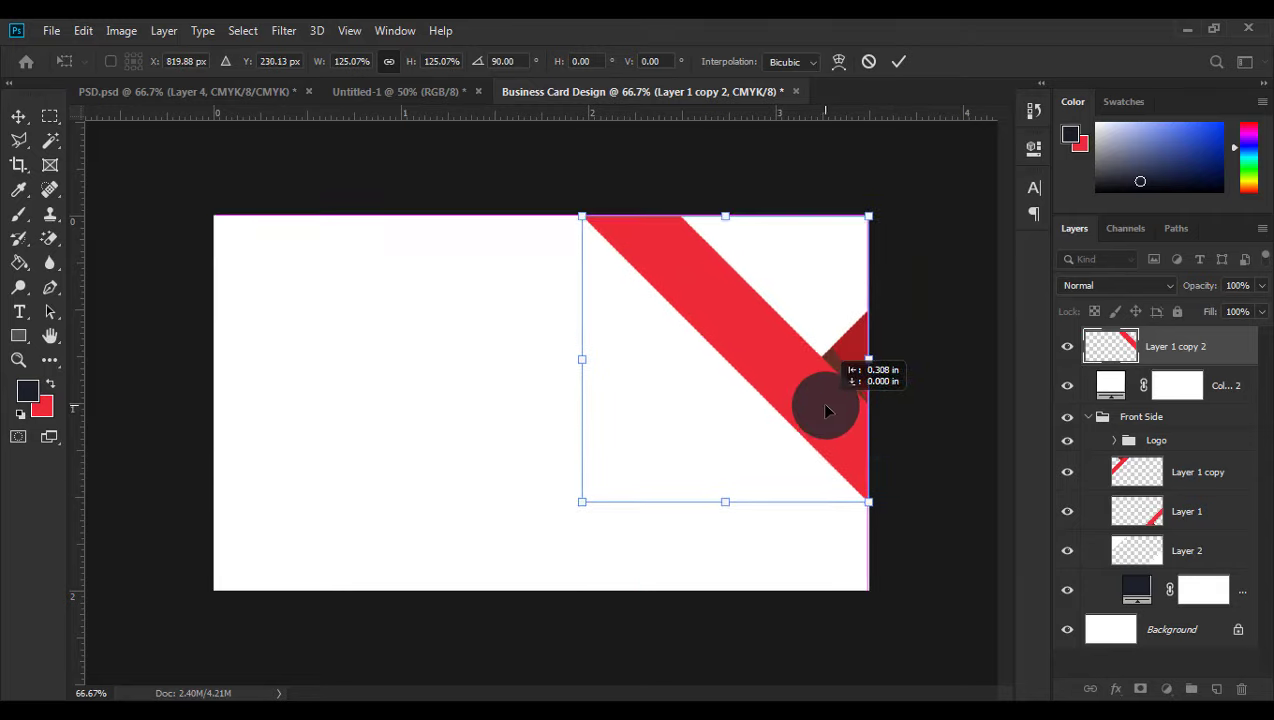
key("Return")
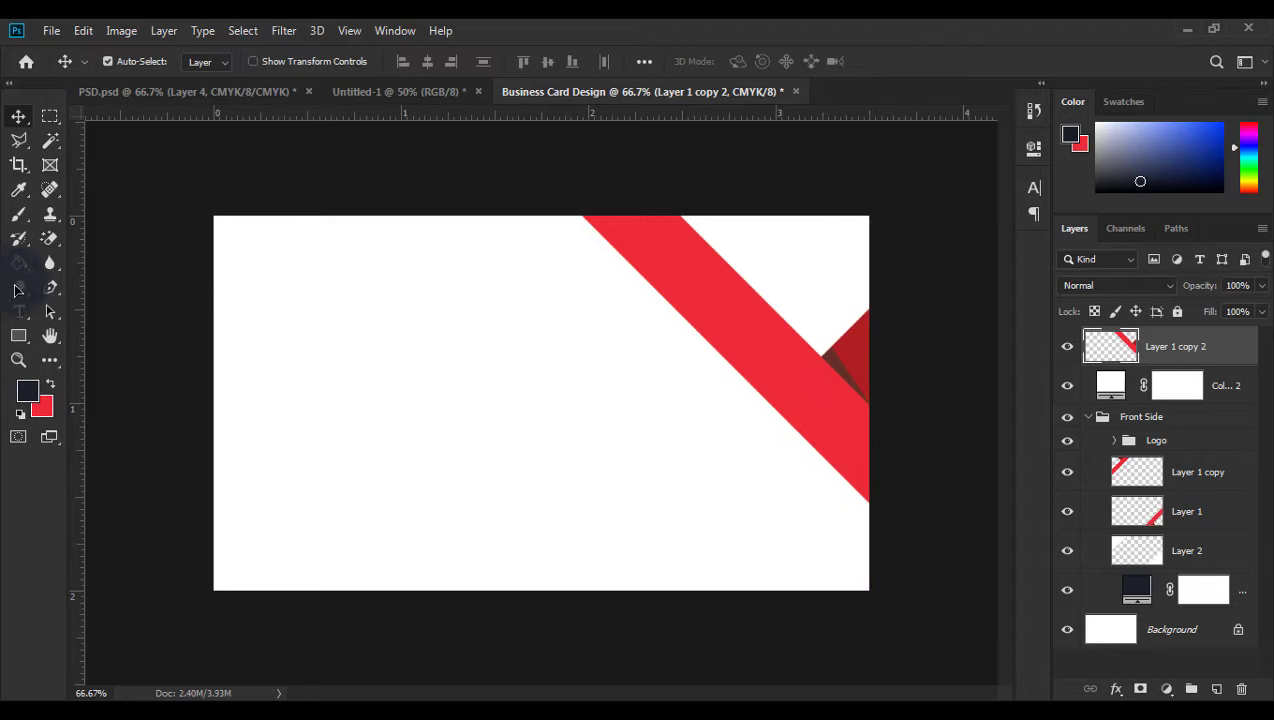
left_click(76, 297)
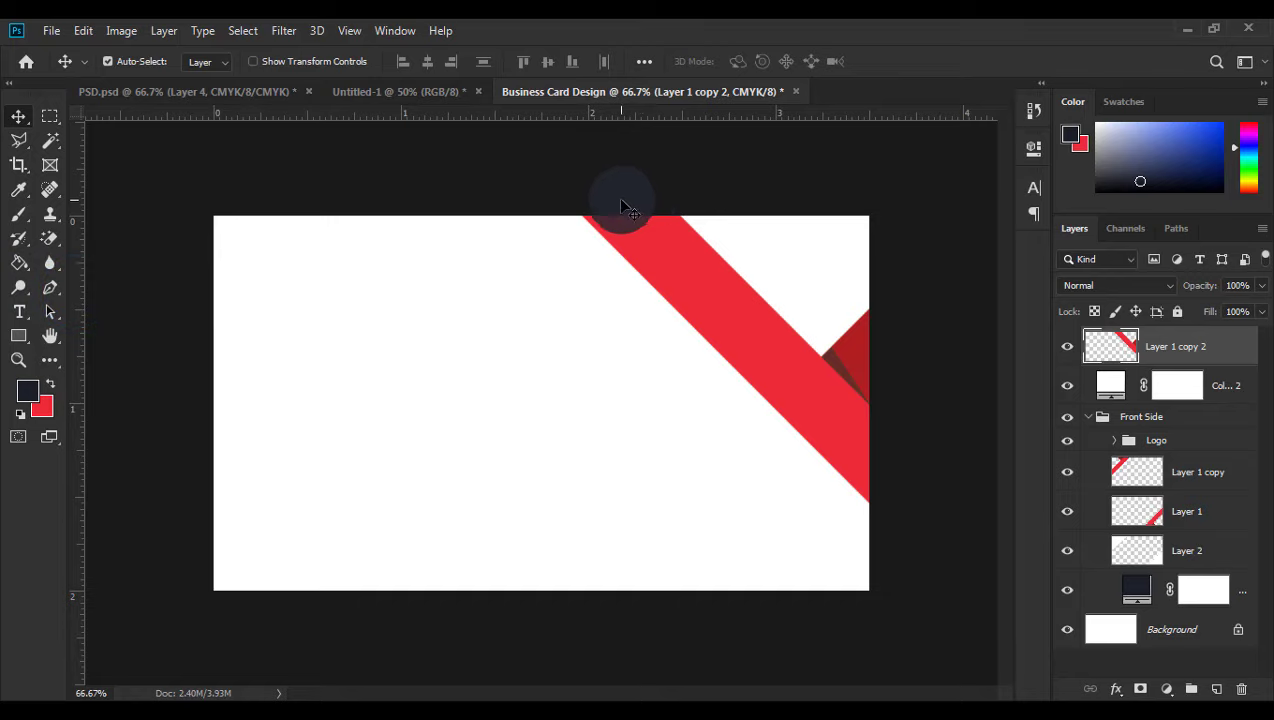
left_click(1222, 393)
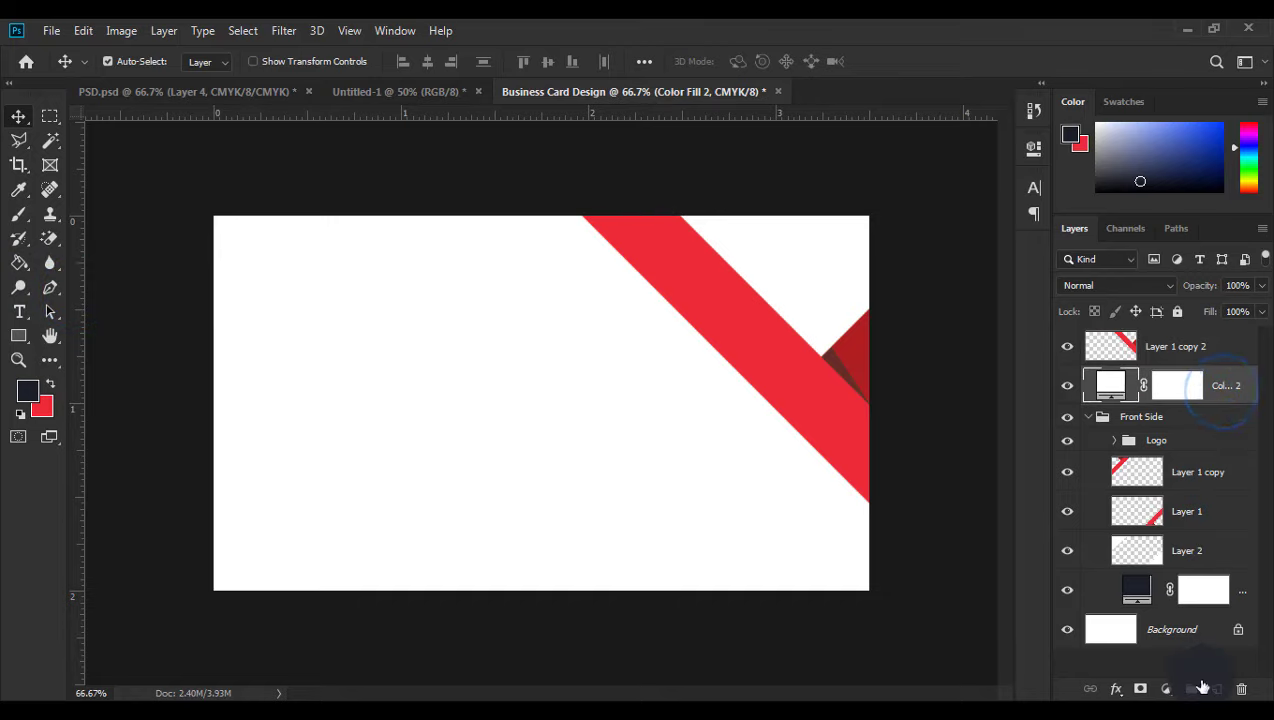
left_click(1214, 689)
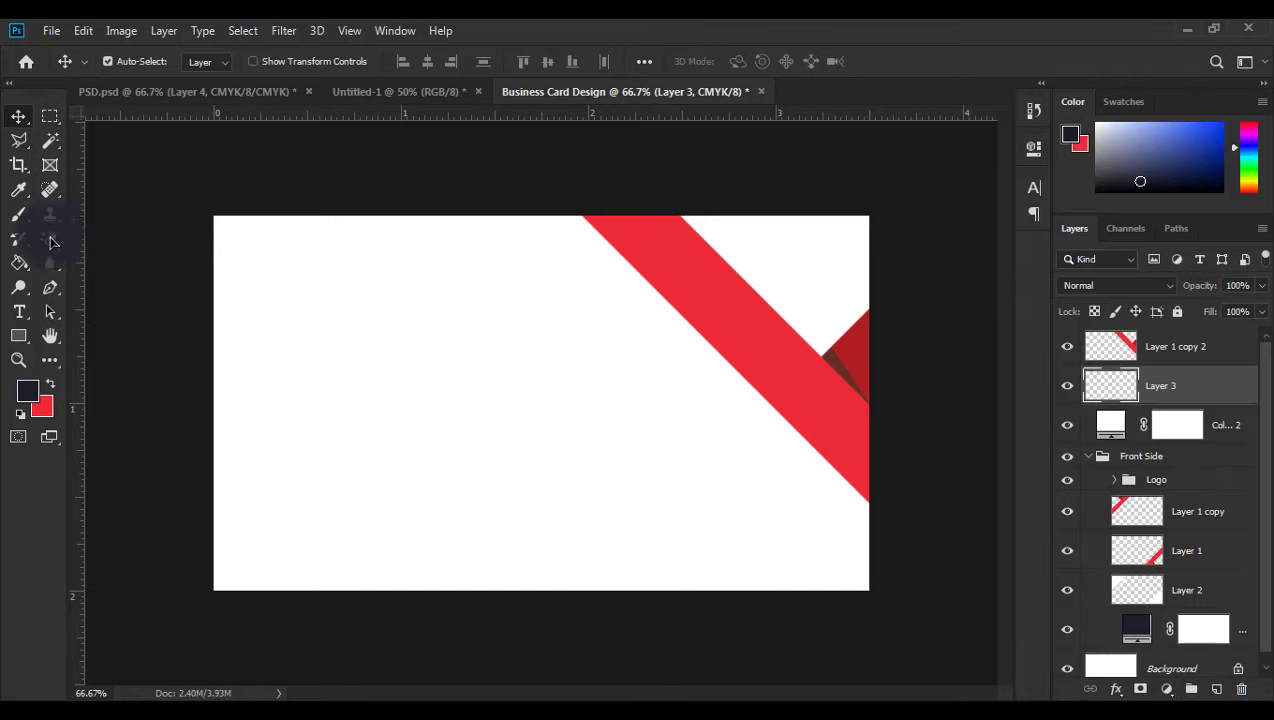
- Draw a closed pen path over the card's top-right corner above the red stripe
left_click(50, 288)
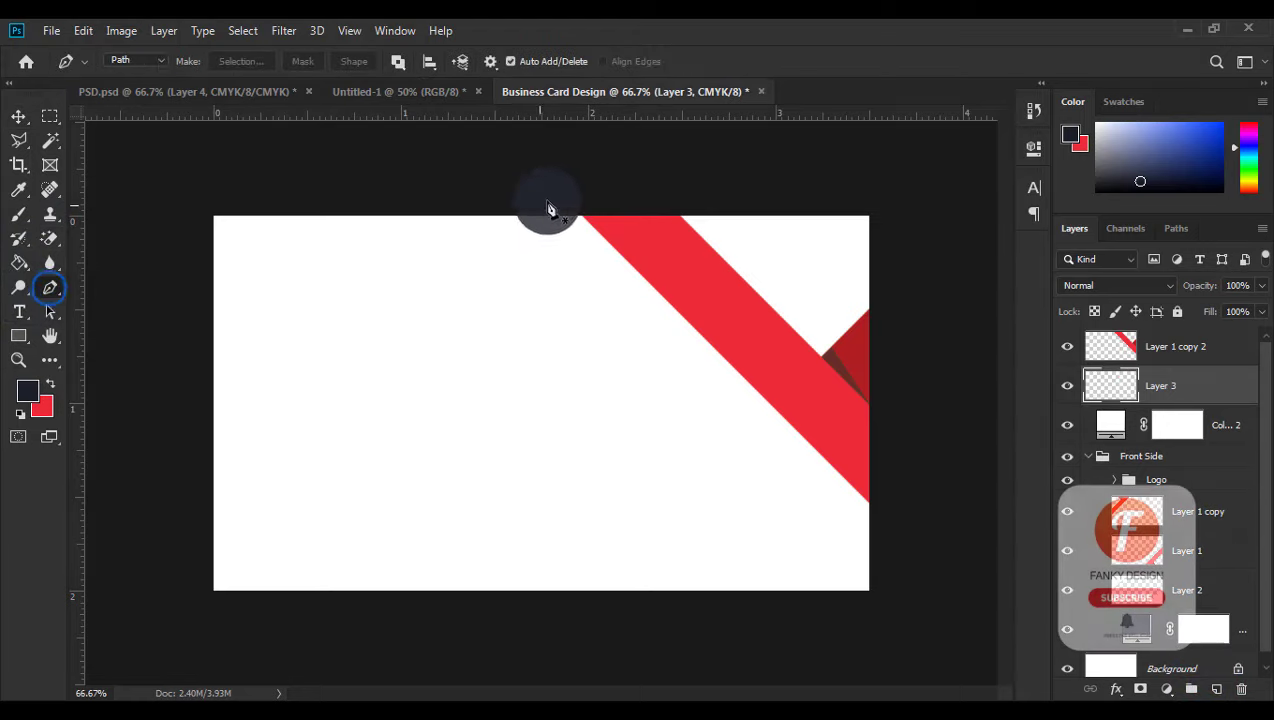
left_click(606, 201)
left_click(900, 464)
left_click(919, 312)
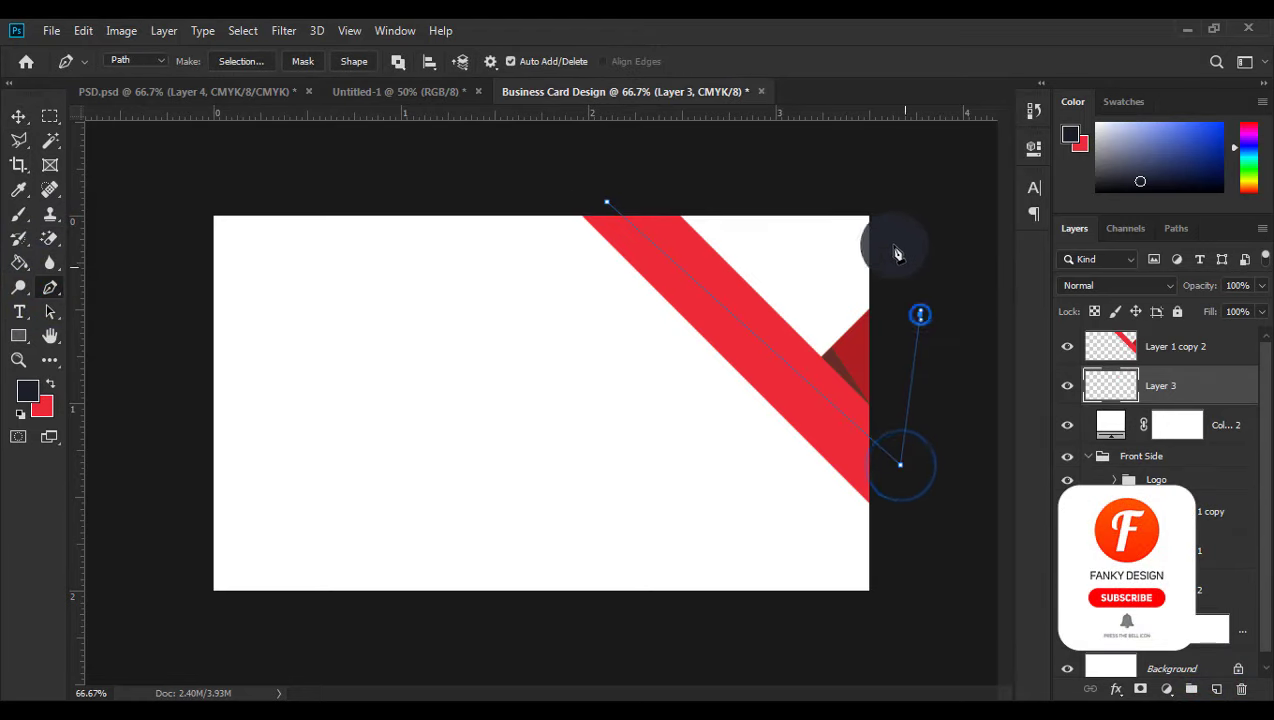
left_click(882, 201)
left_click(607, 201)
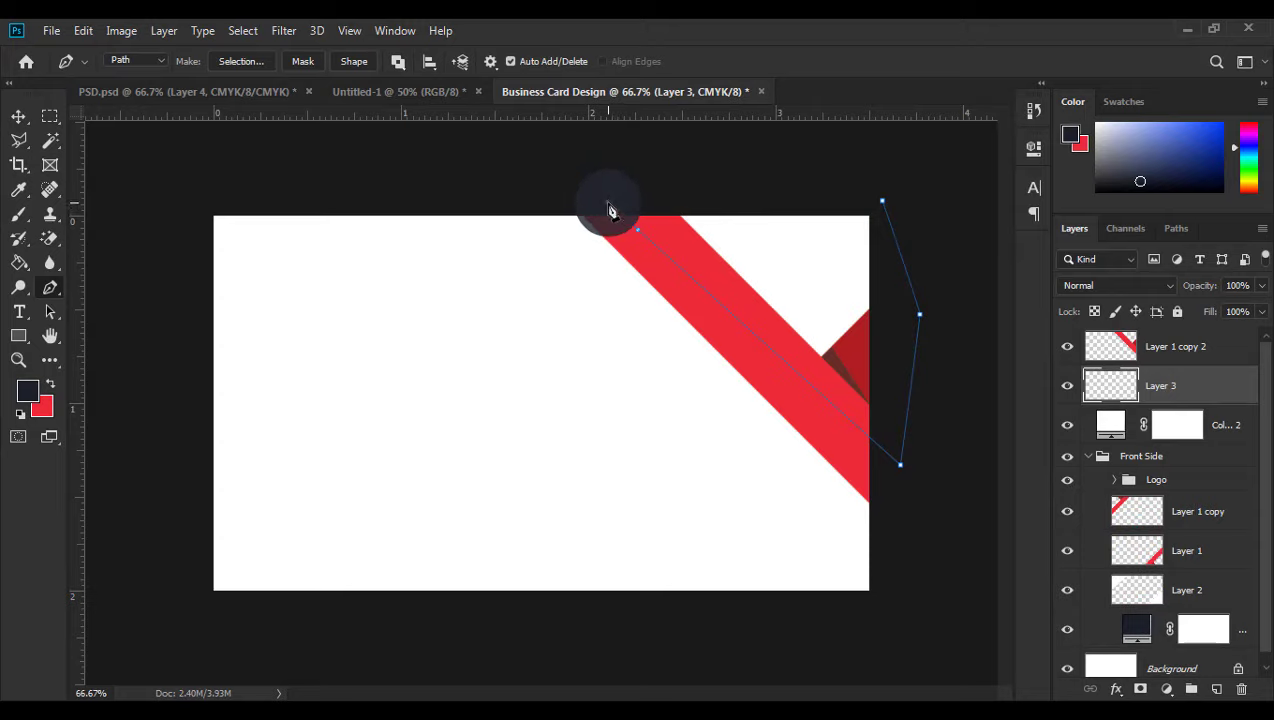
left_click(882, 202)
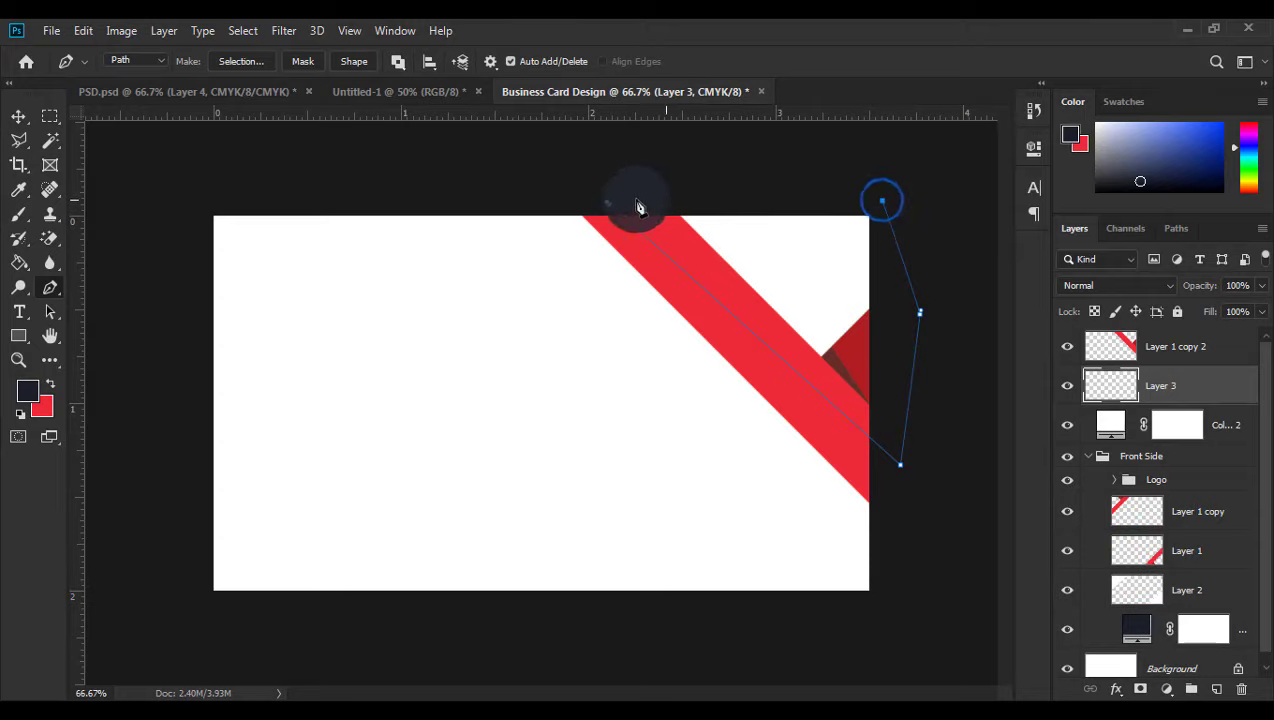
- Fill the corner path with dark navy #1b1f2a, delete the path, and switch to Untitled-1
right_click(819, 270)
left_click(865, 383)
left_click(960, 242)
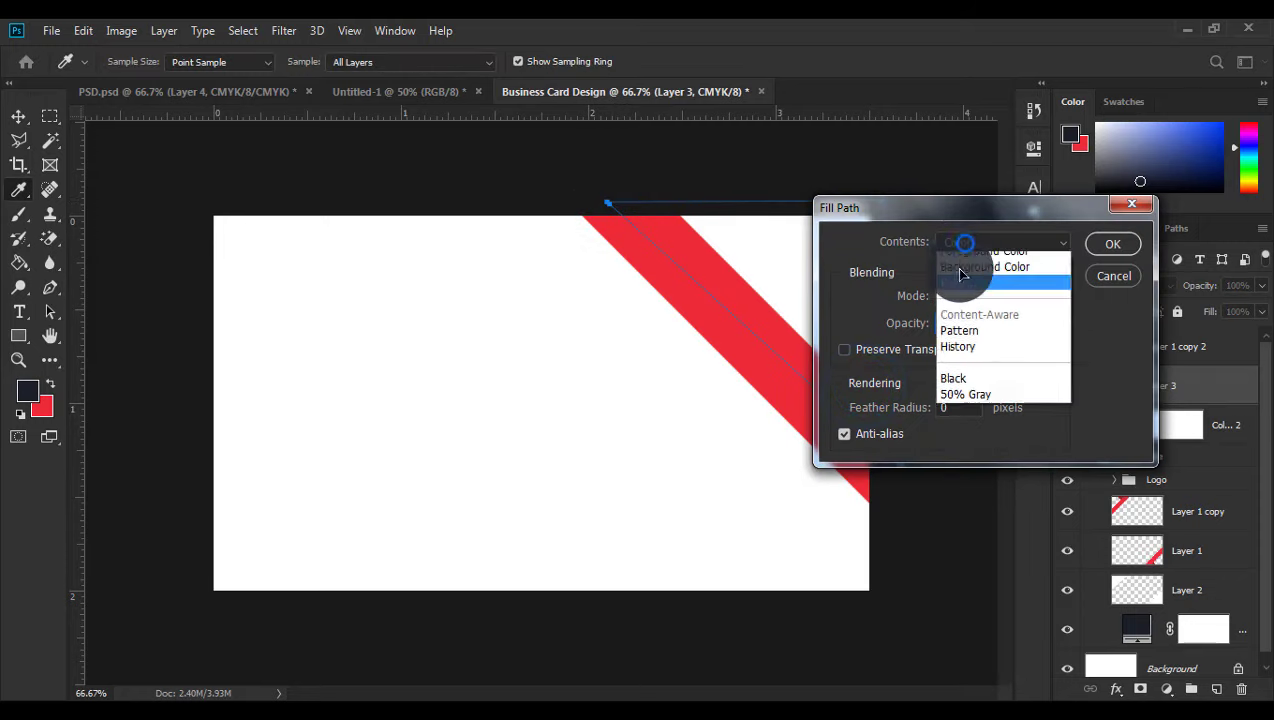
left_click(961, 276)
left_click(30, 391)
left_click(1203, 238)
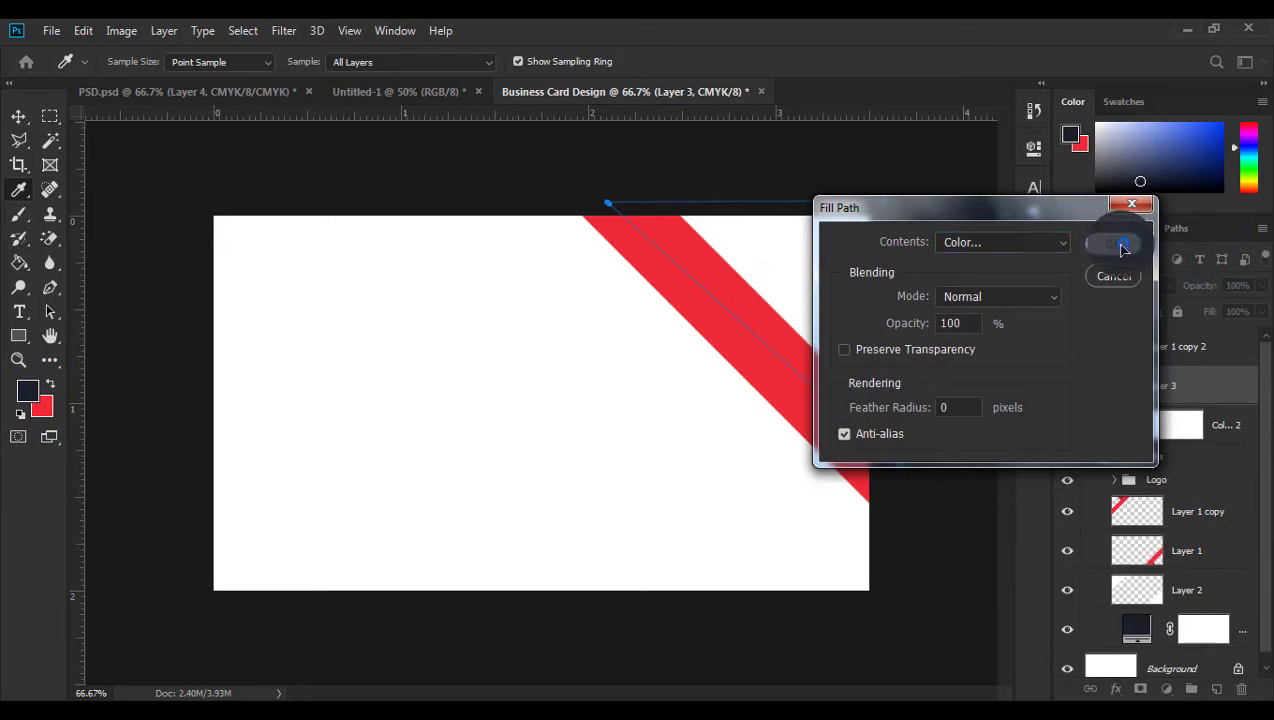
left_click(1122, 248)
right_click(711, 250)
left_click(742, 247)
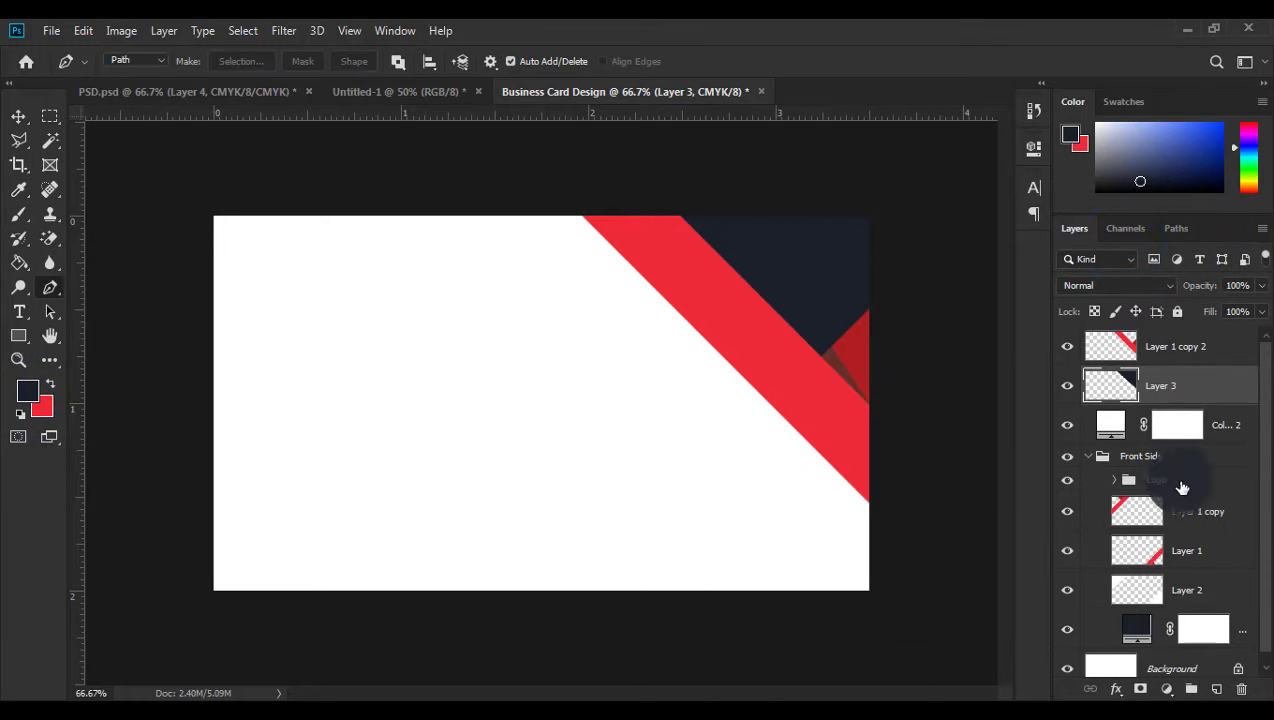
left_click(371, 91)
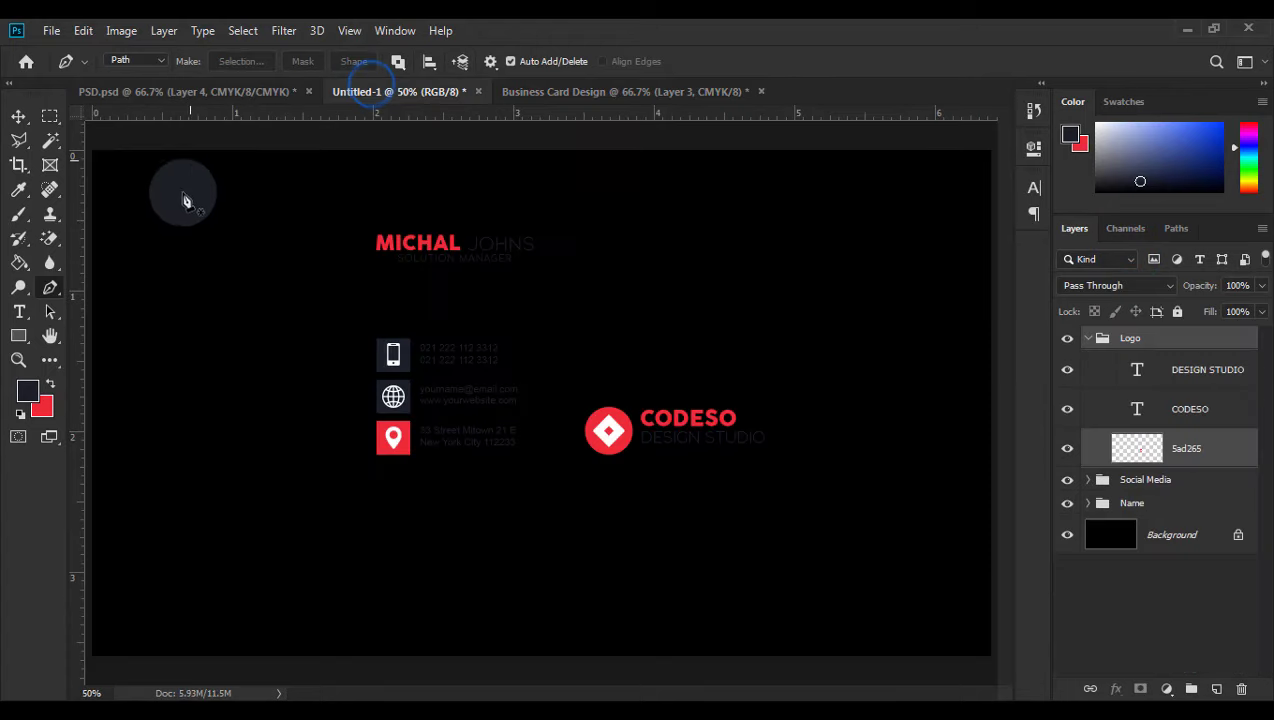
- Copy the Name group from Untitled-1 into Business Card Design
left_click(18, 116)
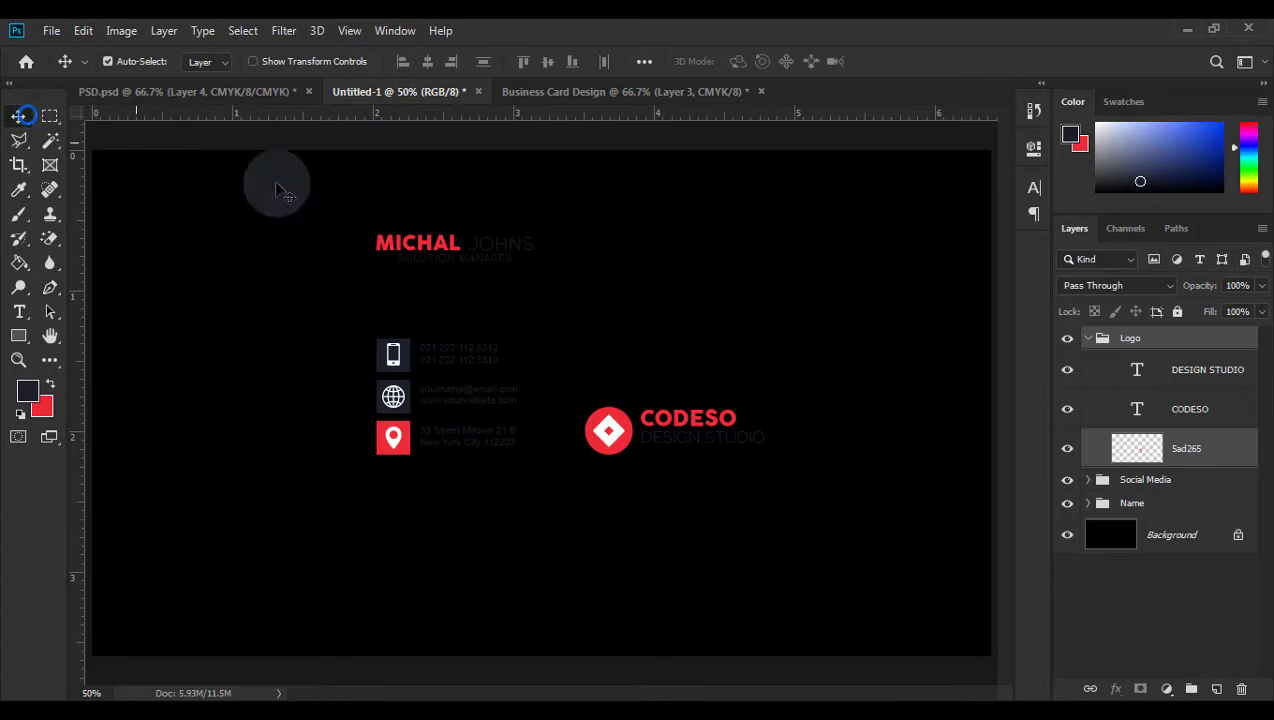
left_click(1087, 340)
left_click(1088, 339)
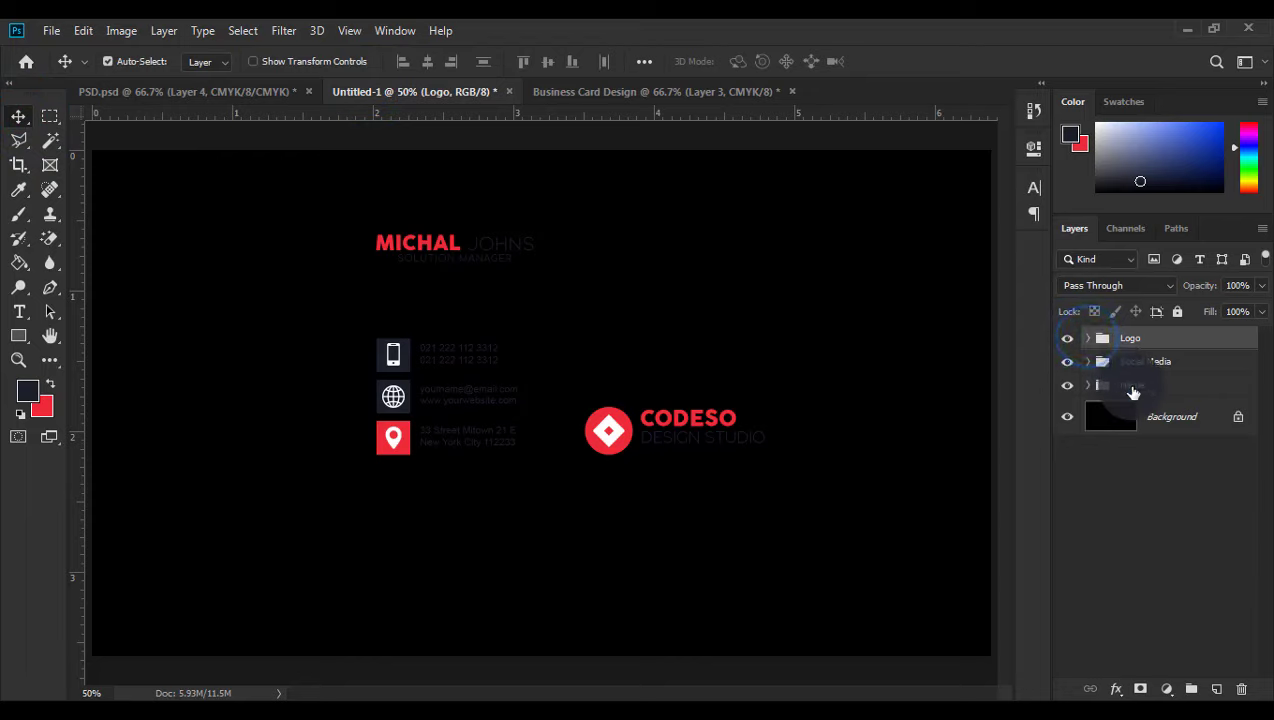
mouse_move(1133, 385)
left_mouse_down()
mouse_move(723, 257)
mouse_move(391, 297)
left_mouse_up()
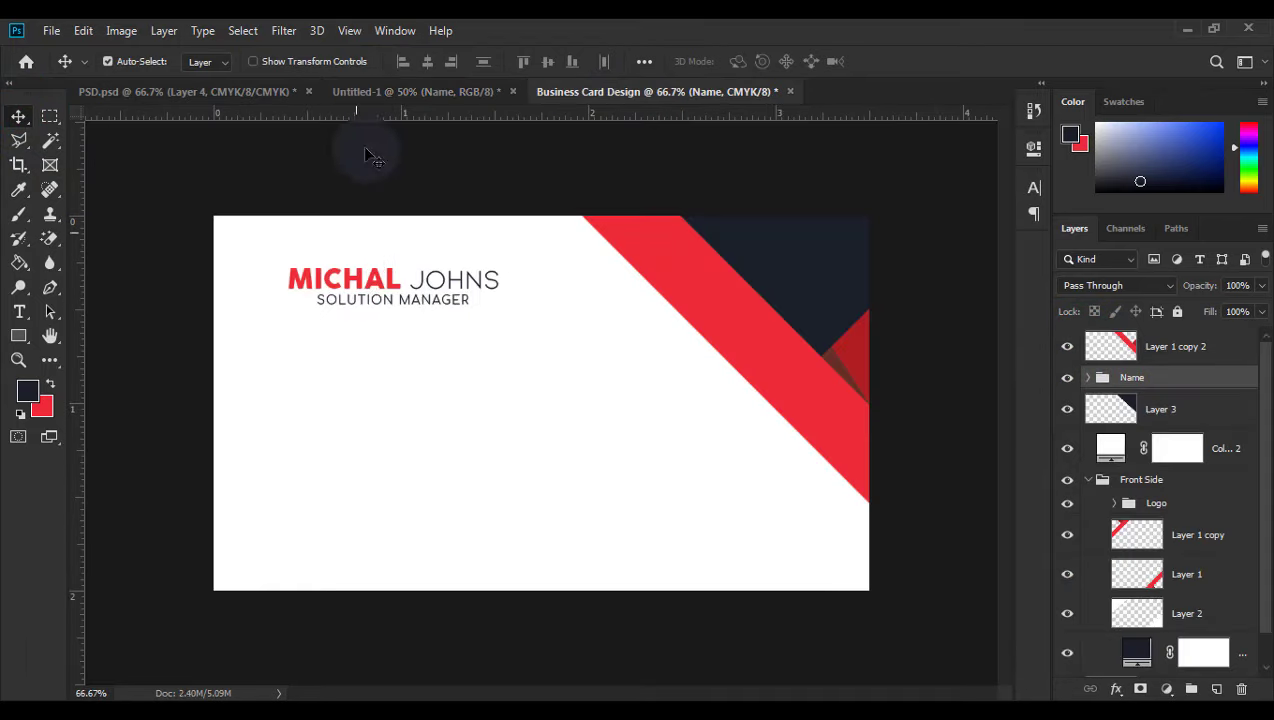
- Copy the Social Media group onto the white card, placed below the name and left-aligned
left_click(409, 93)
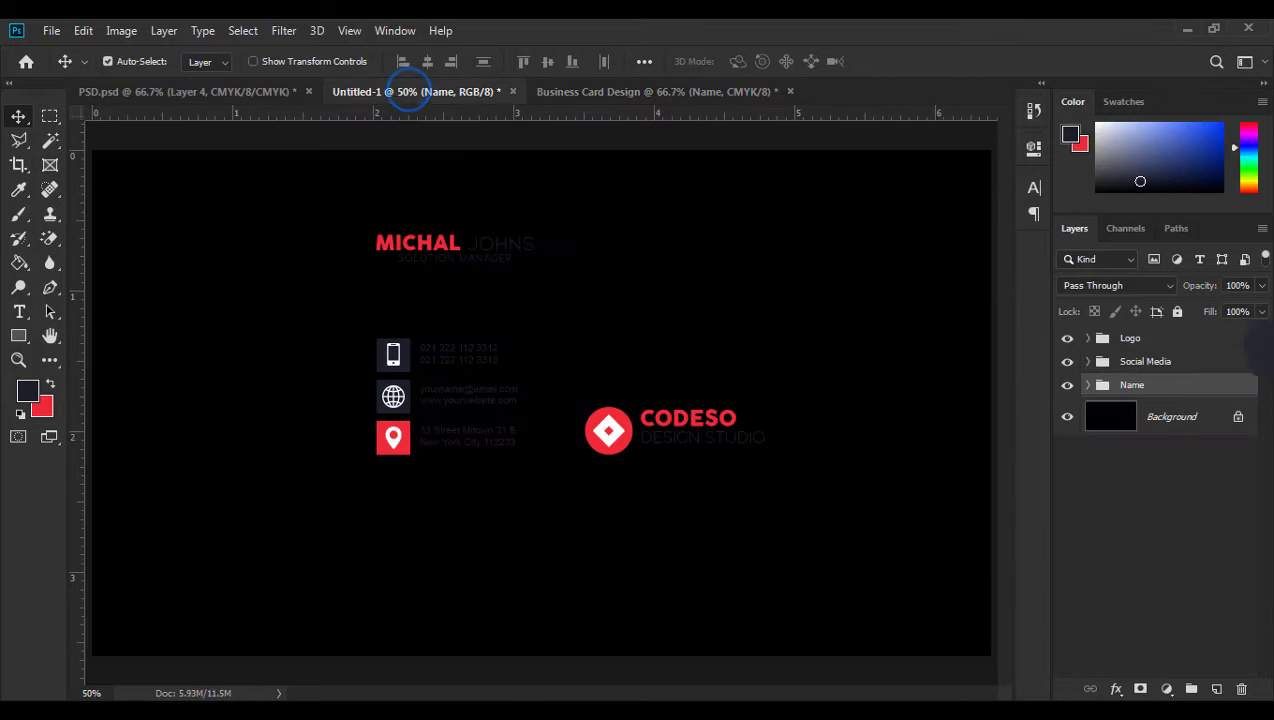
mouse_move(1145, 361)
left_mouse_down()
mouse_move(763, 163)
mouse_move(1131, 365)
left_mouse_up()
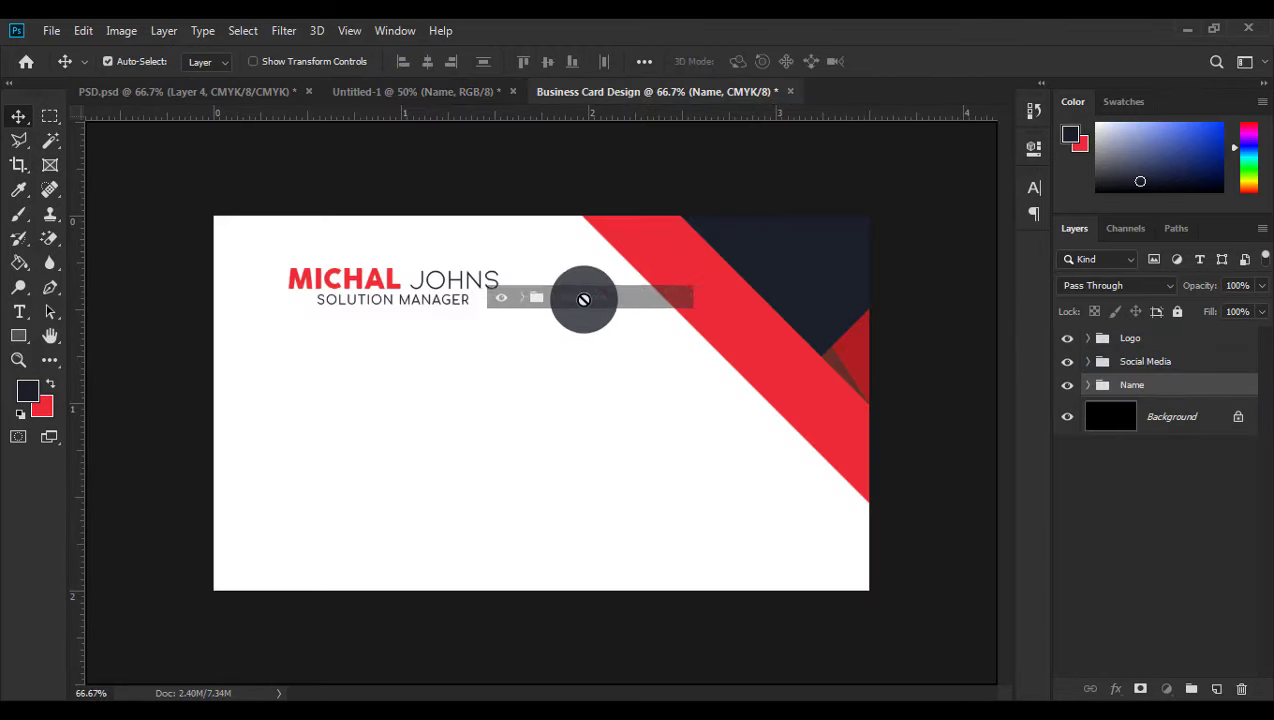
left_click_drag(1131, 365, 663, 441)
left_click_drag(522, 455, 319, 391)
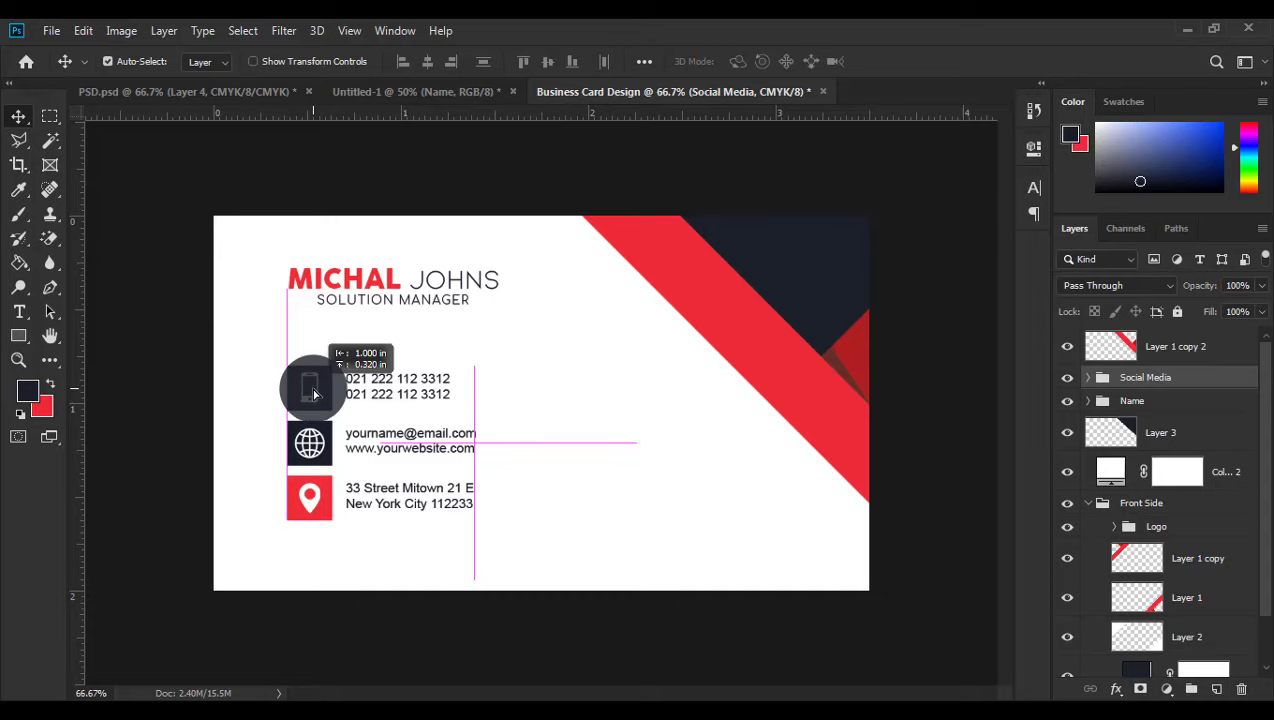
left_click_drag(313, 393, 317, 421)
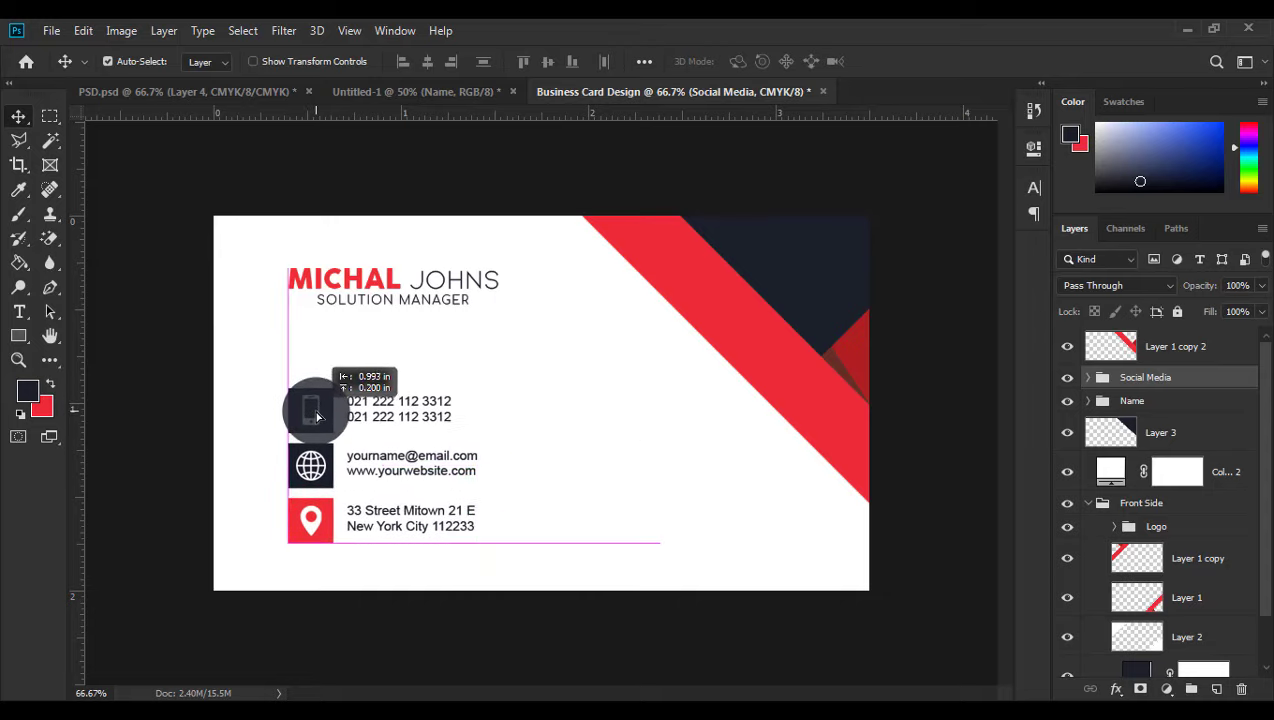
left_click_drag(317, 421, 318, 416)
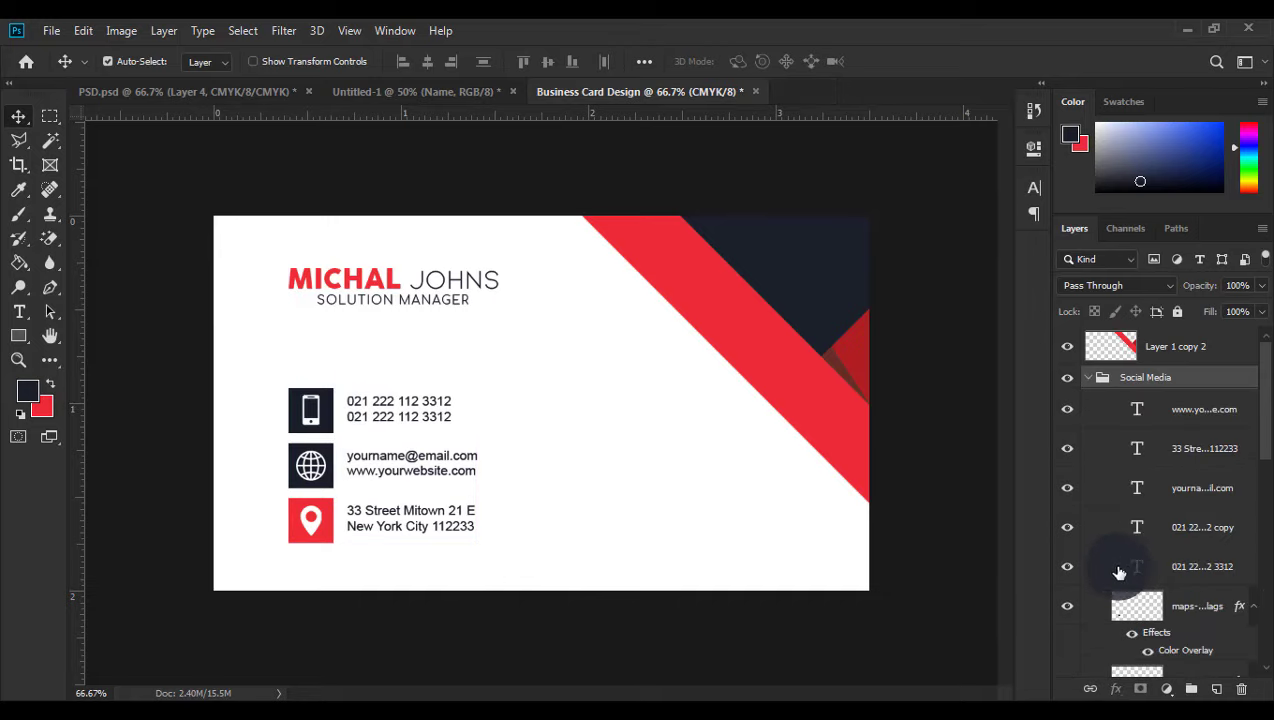
- Copy the Logo group from Untitled-1 and place the CODESO logo at the card's lower right
left_click(407, 88)
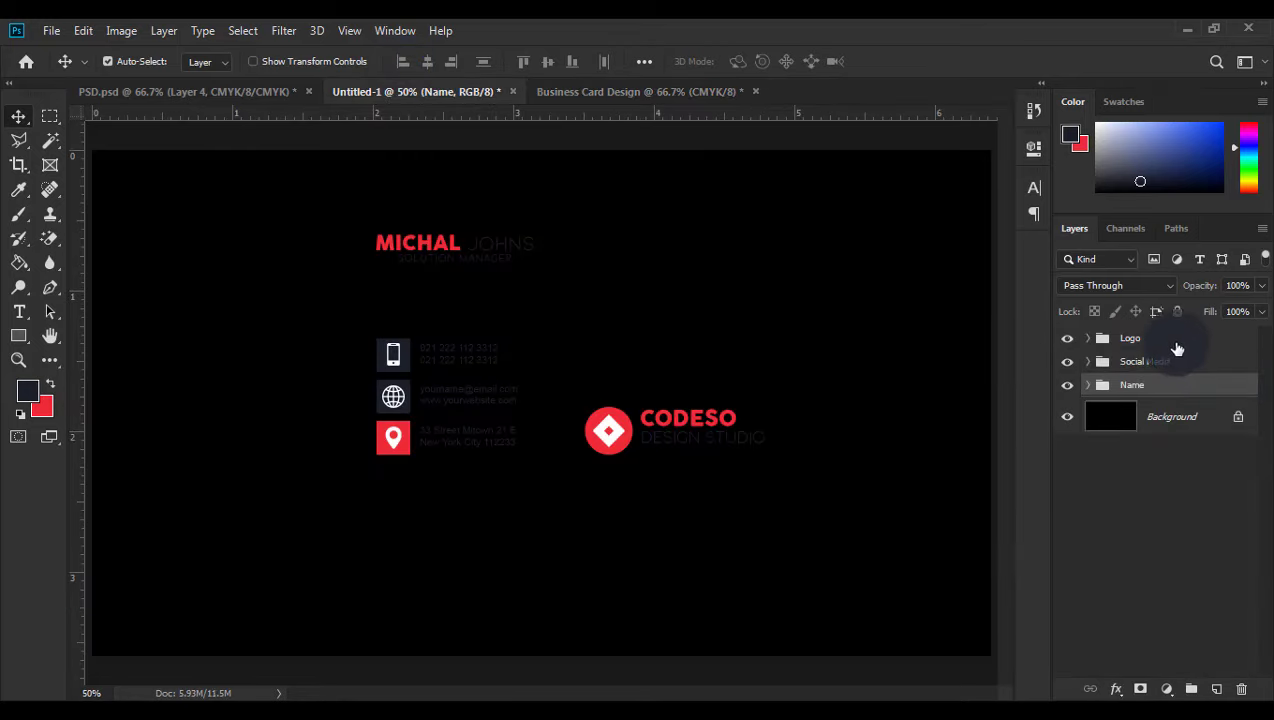
left_click(1180, 342)
mouse_move(1180, 342)
left_mouse_down()
mouse_move(641, 455)
mouse_move(664, 513)
left_mouse_up()
left_click_drag(583, 455, 603, 518)
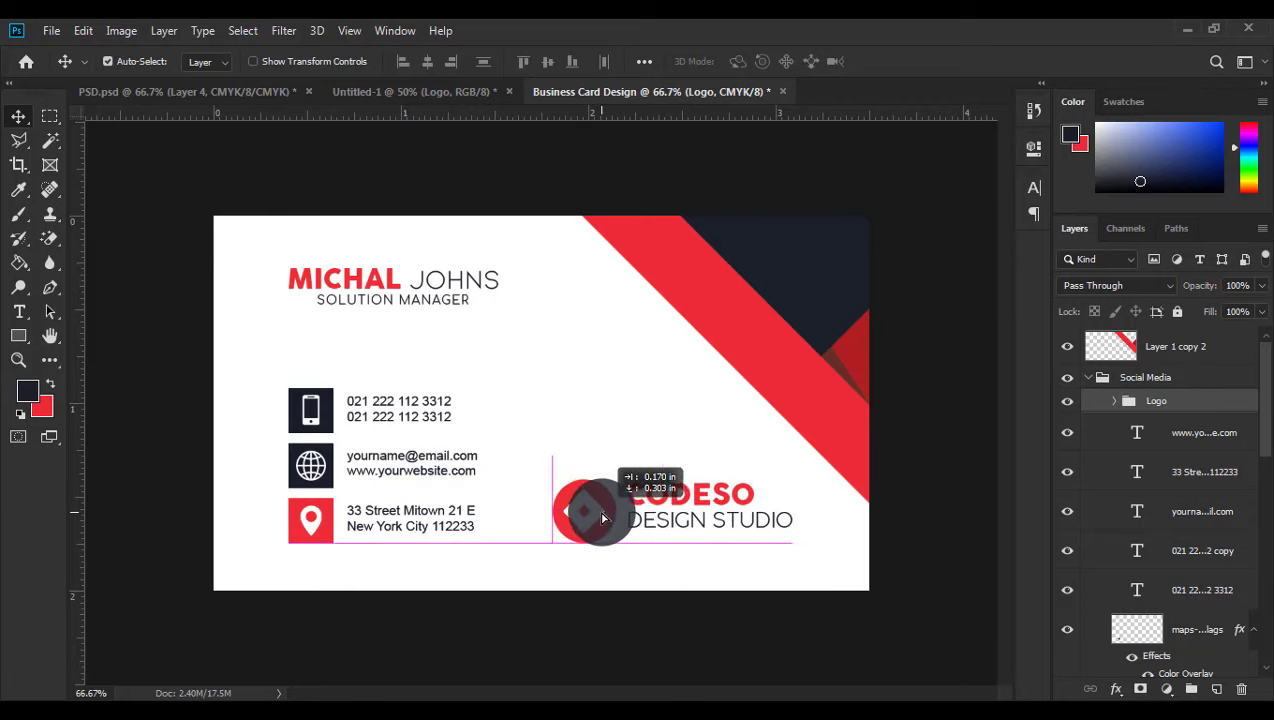
left_click_drag(603, 518, 597, 517)
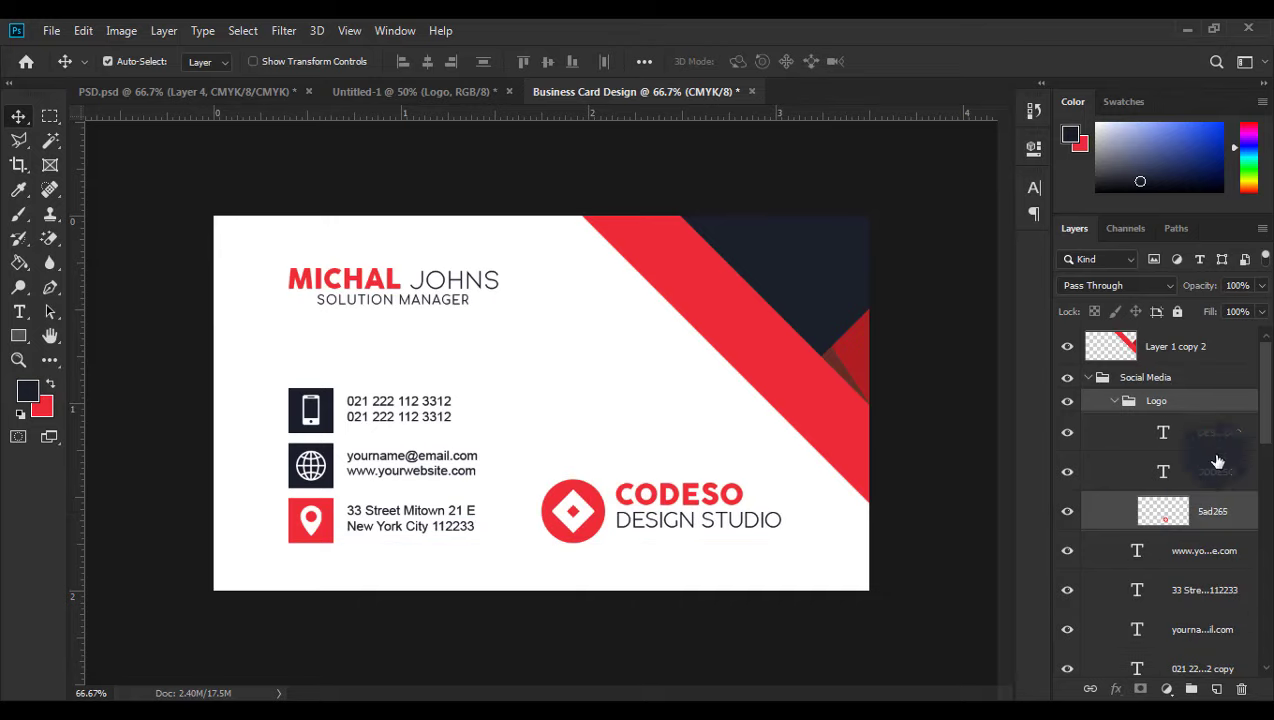
- Move the Logo group out of Social Media and shift the name and contacts left
left_click(1115, 402)
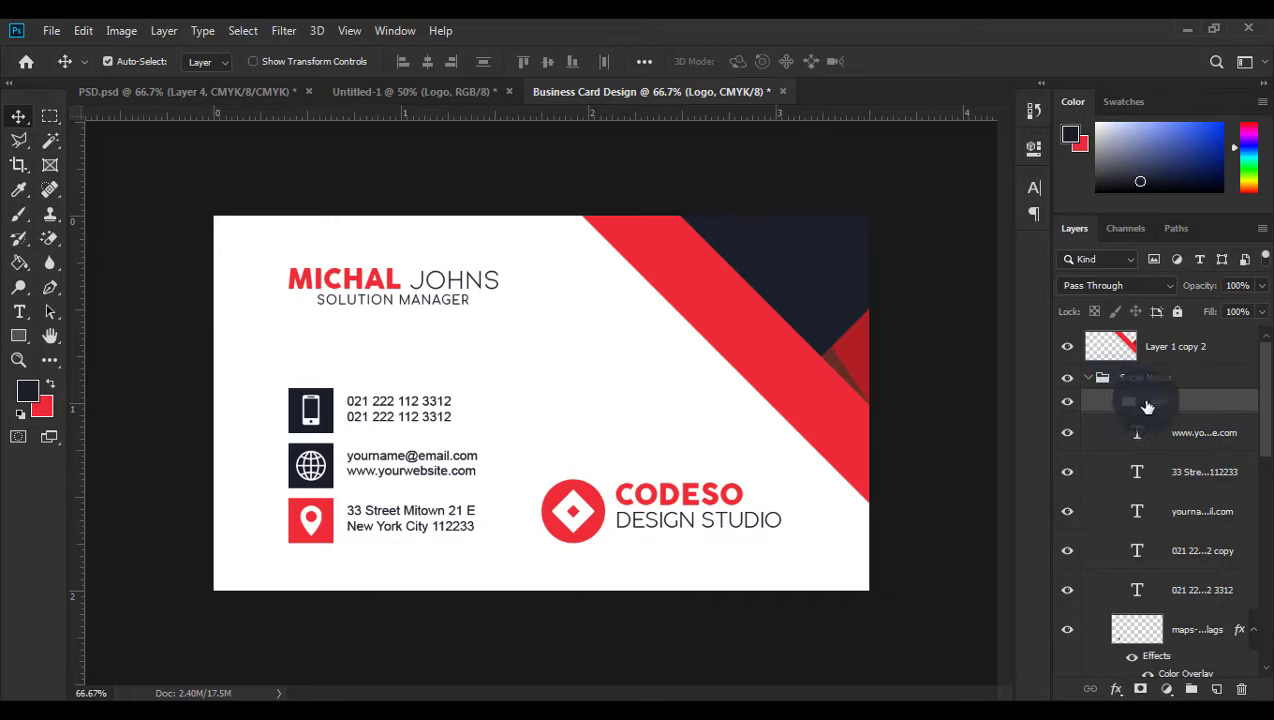
left_click_drag(1146, 405, 1163, 378)
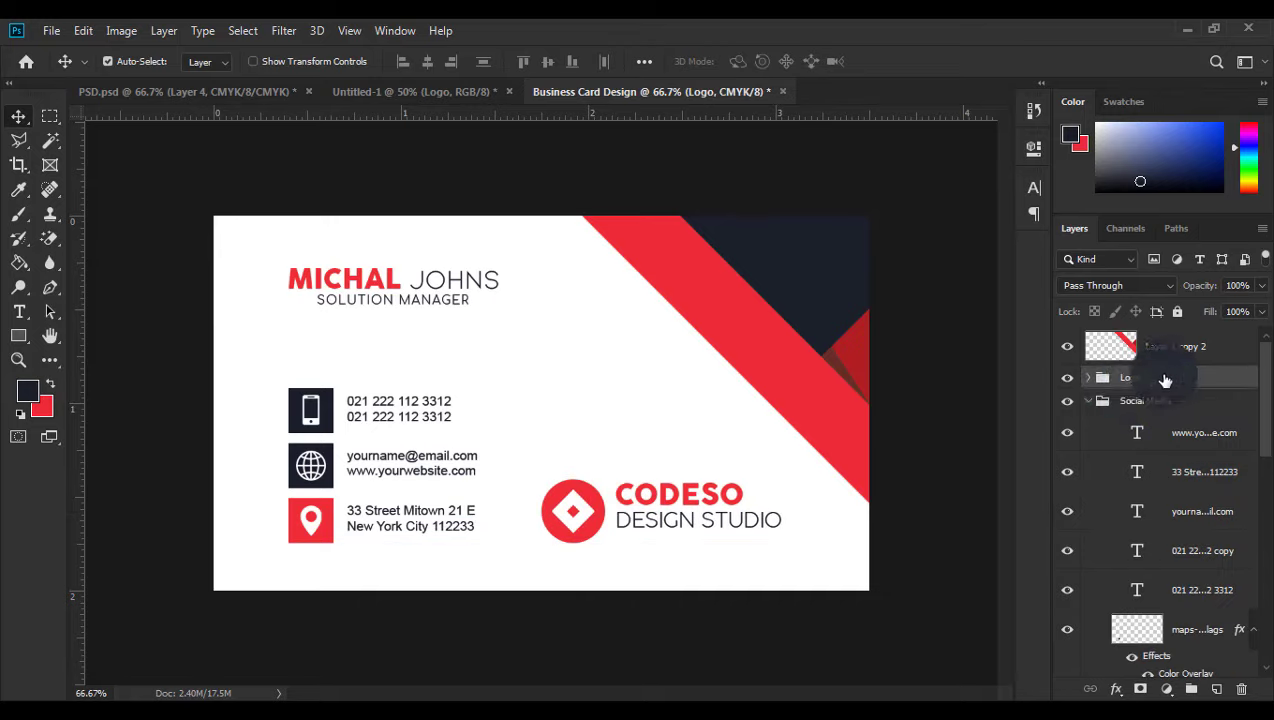
left_click(1089, 400)
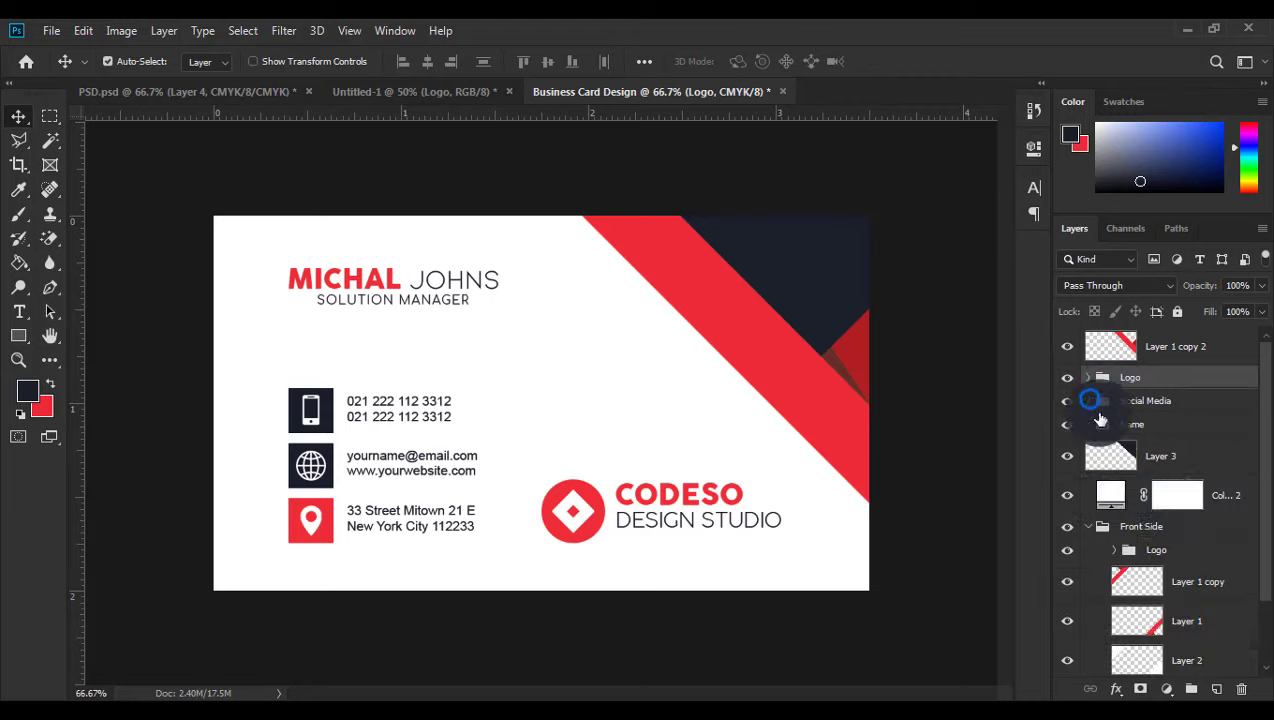
left_click(1168, 403)
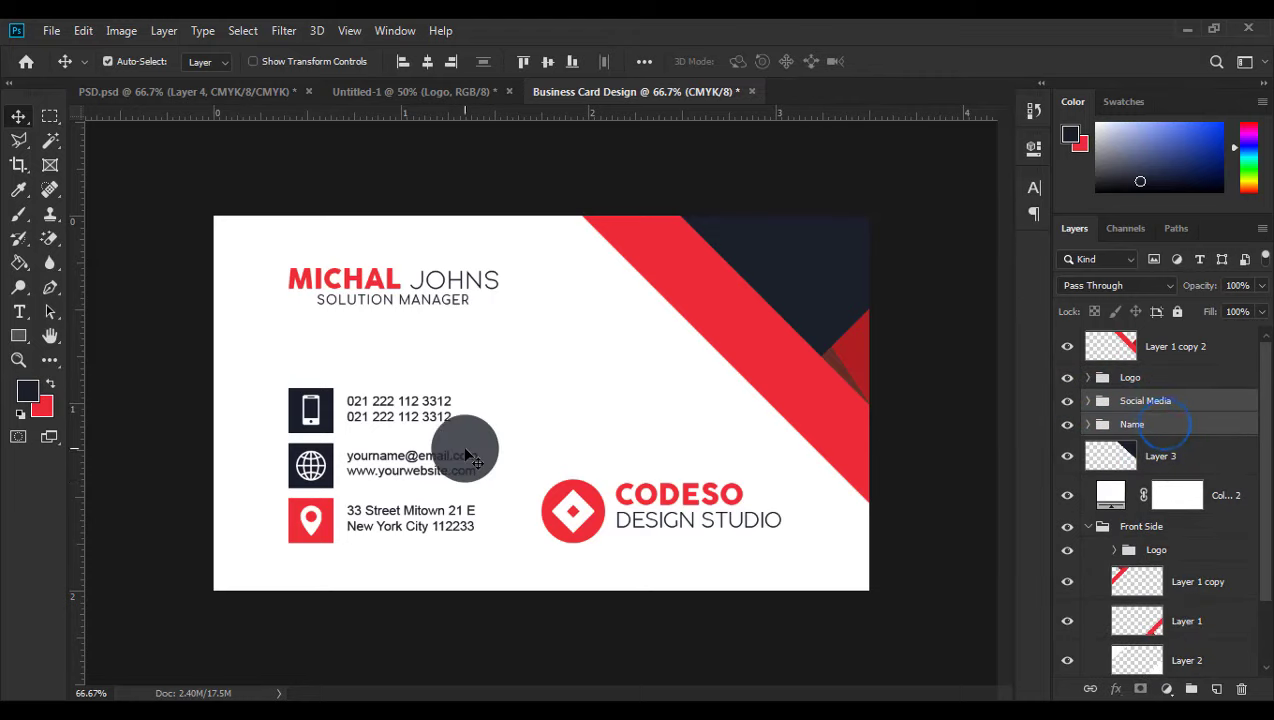
left_click_drag(320, 425, 287, 416)
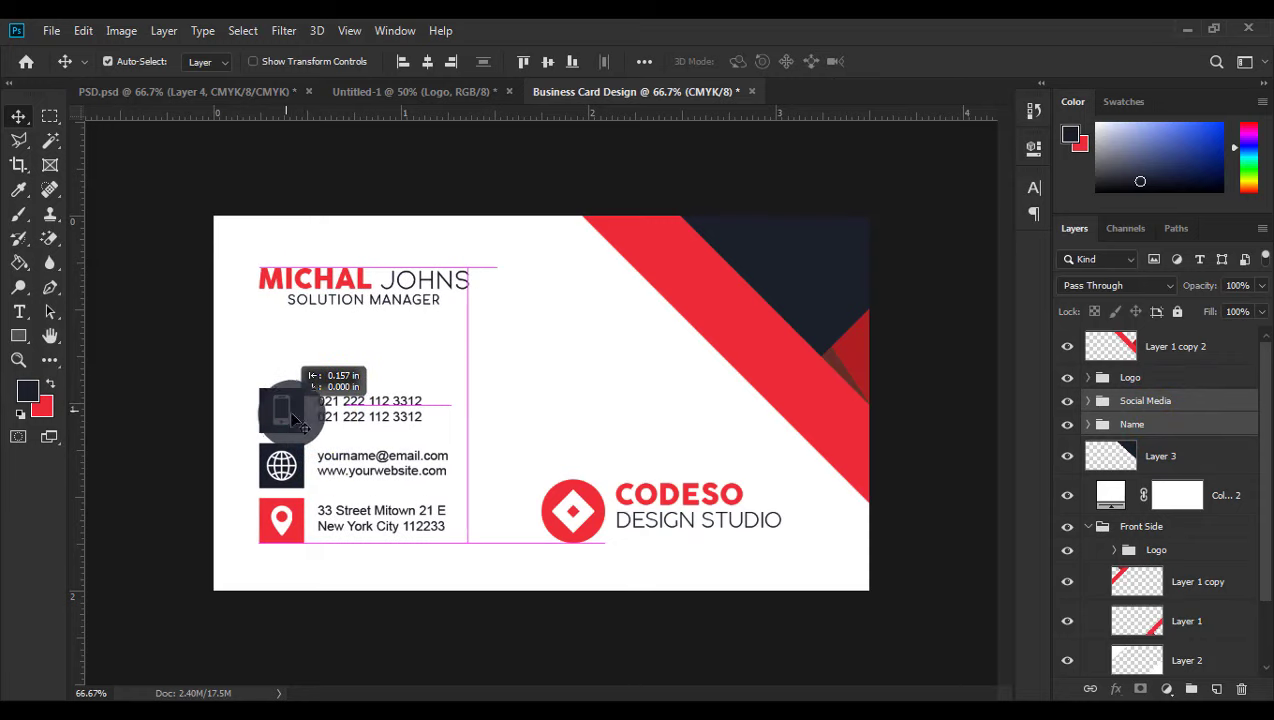
left_click_drag(296, 418, 296, 418)
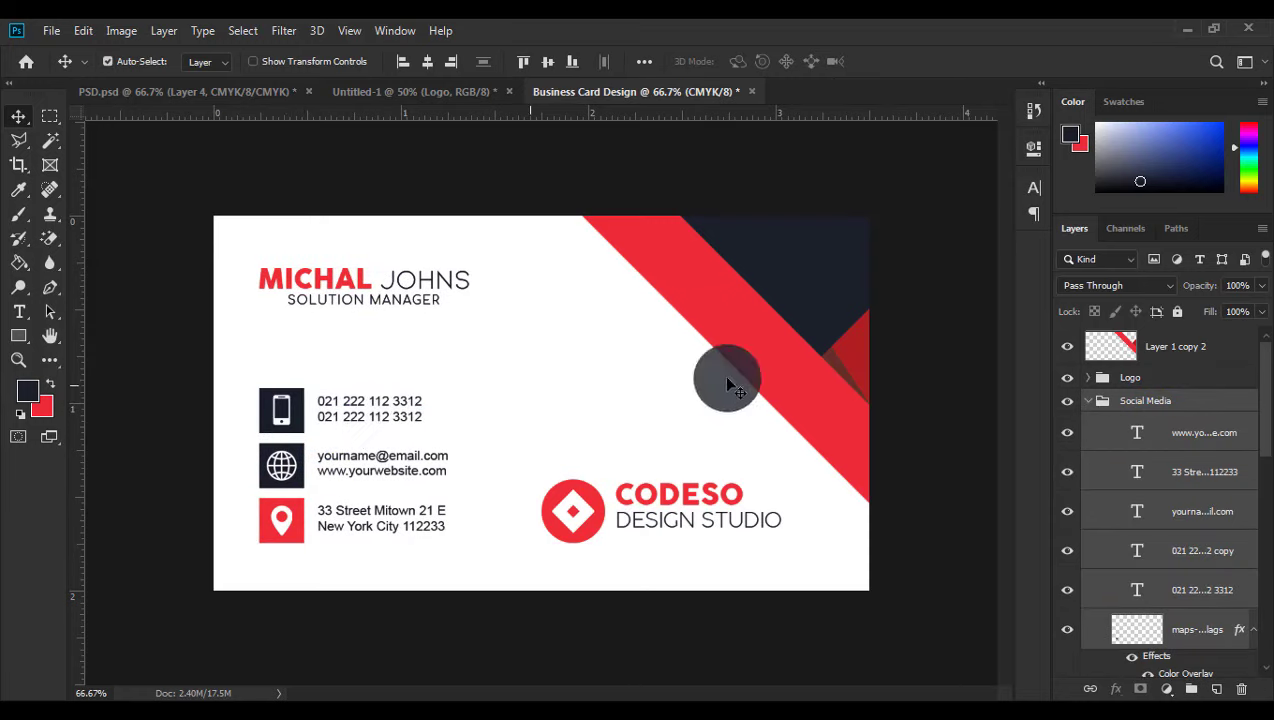
- Reorder Layer 1 copy 2 at the top and select all the back-side layers
left_click(1100, 346)
mouse_move(1265, 385)
left_mouse_down()
mouse_move(1257, 527)
mouse_move(1258, 345)
left_mouse_up()
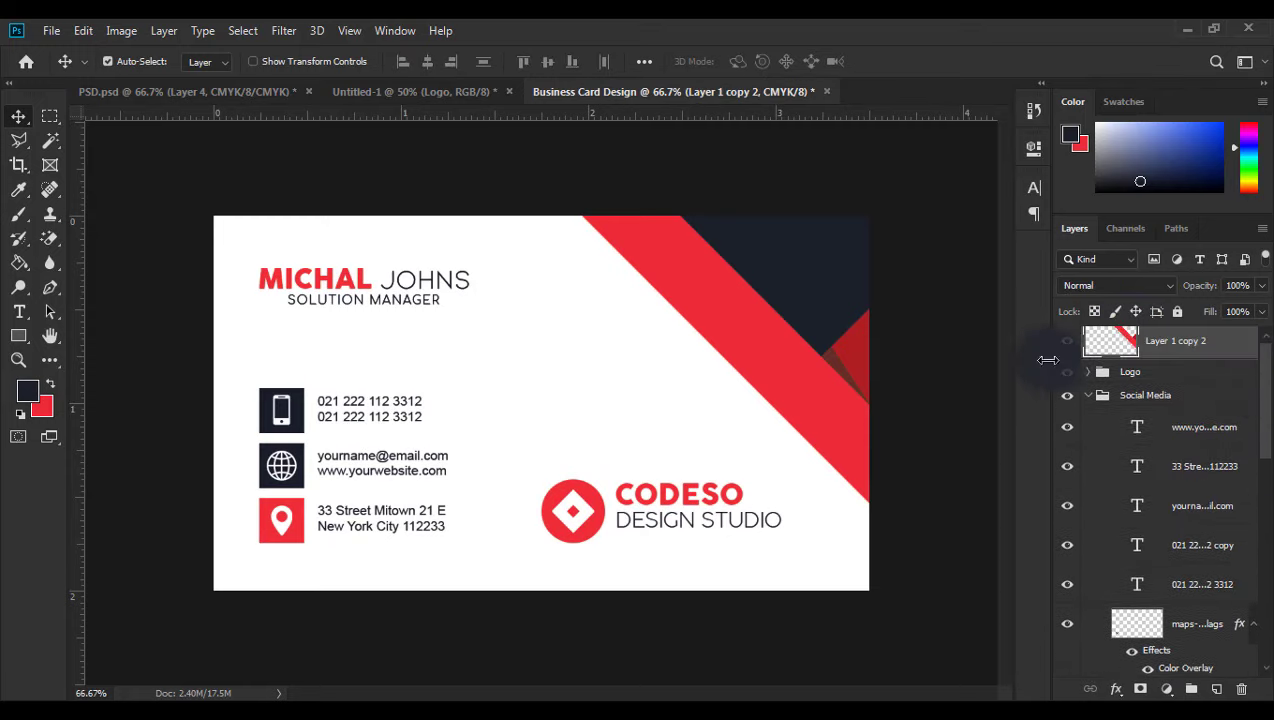
left_click(1088, 395)
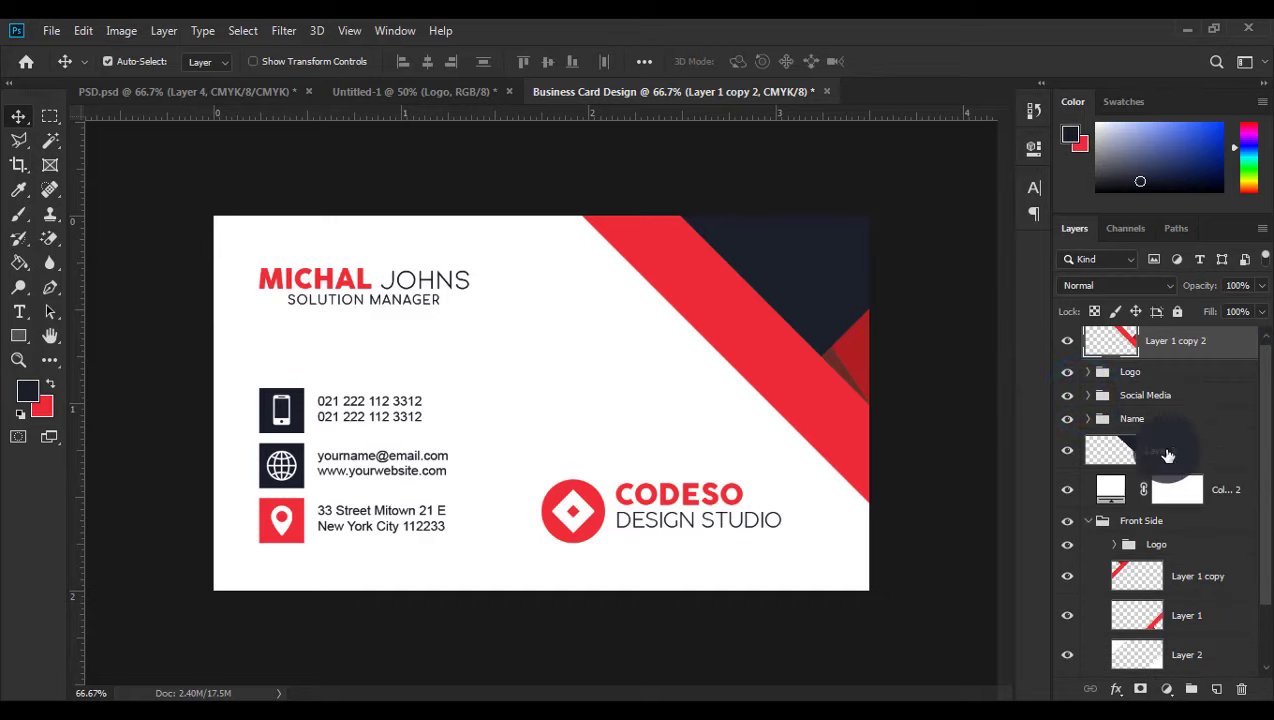
left_click(1226, 489, "shift")
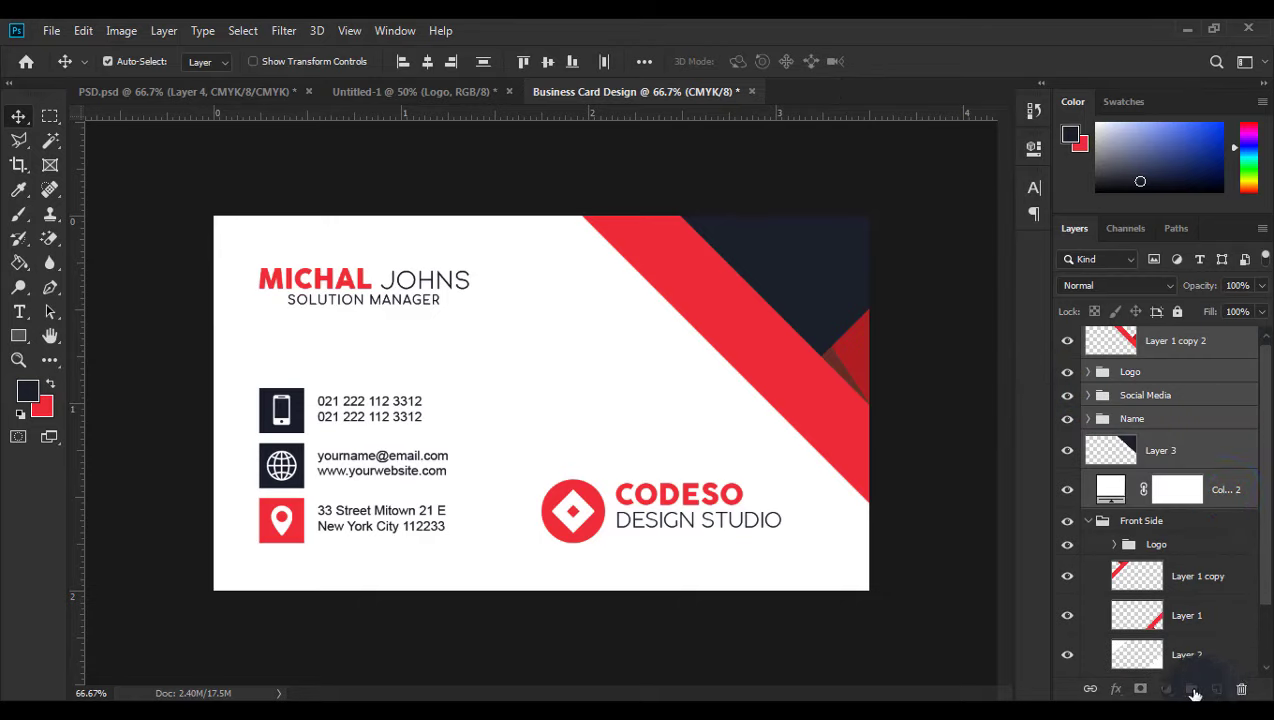
- Group the back-side layers as 'Back Side', collapse Front Side, and toggle Back Side visibility to compare
left_click(1191, 689)
double_click(1134, 338)
type("Back Side")
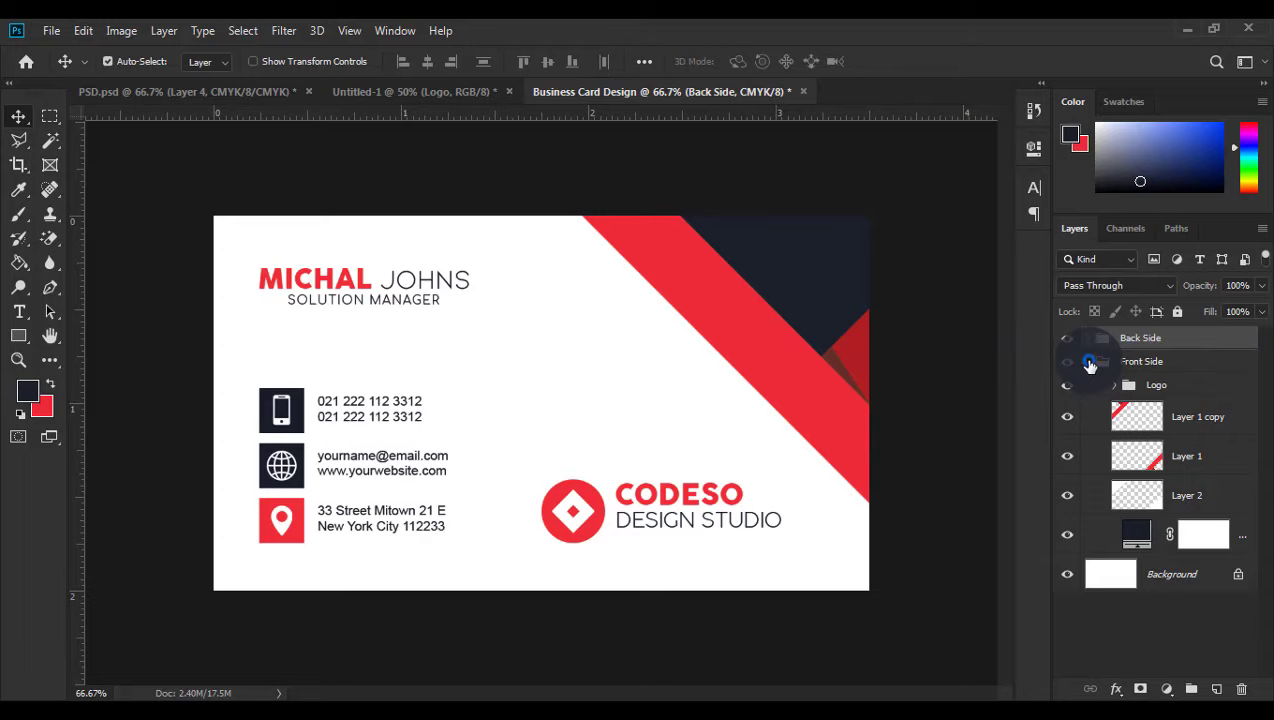
left_click(1089, 363)
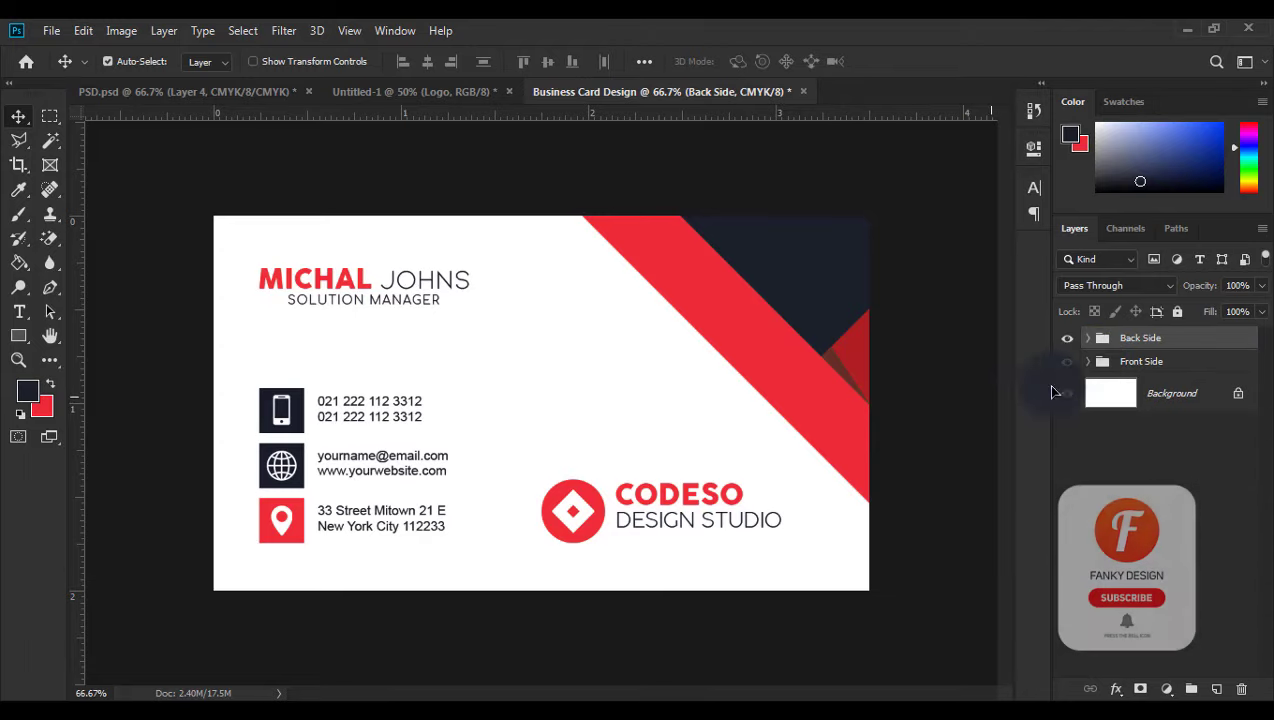
left_click(1070, 342)
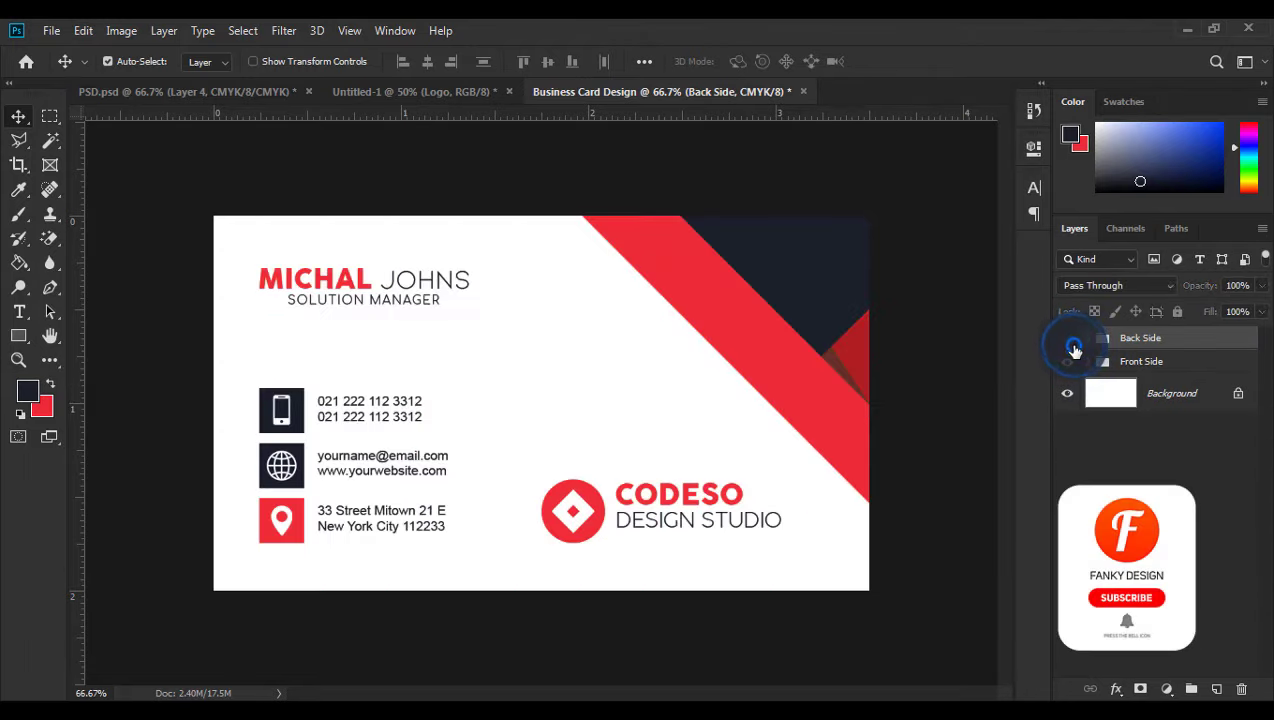
left_click(1068, 340)
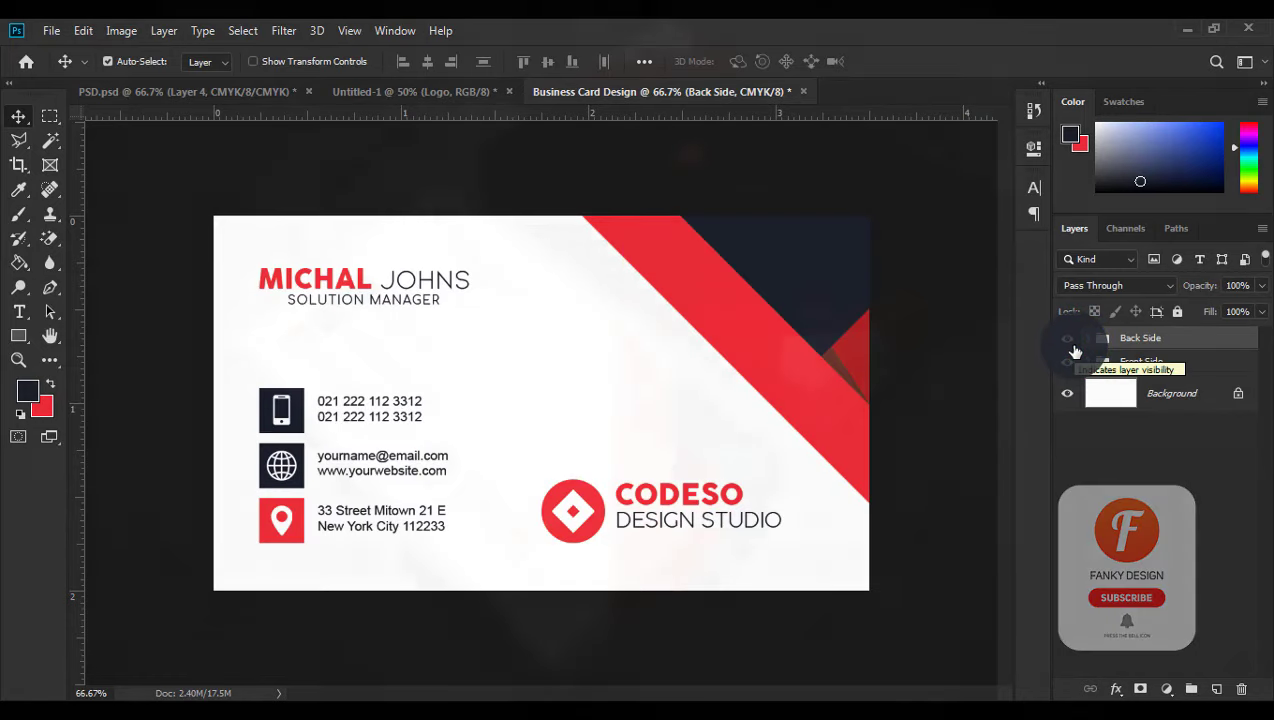